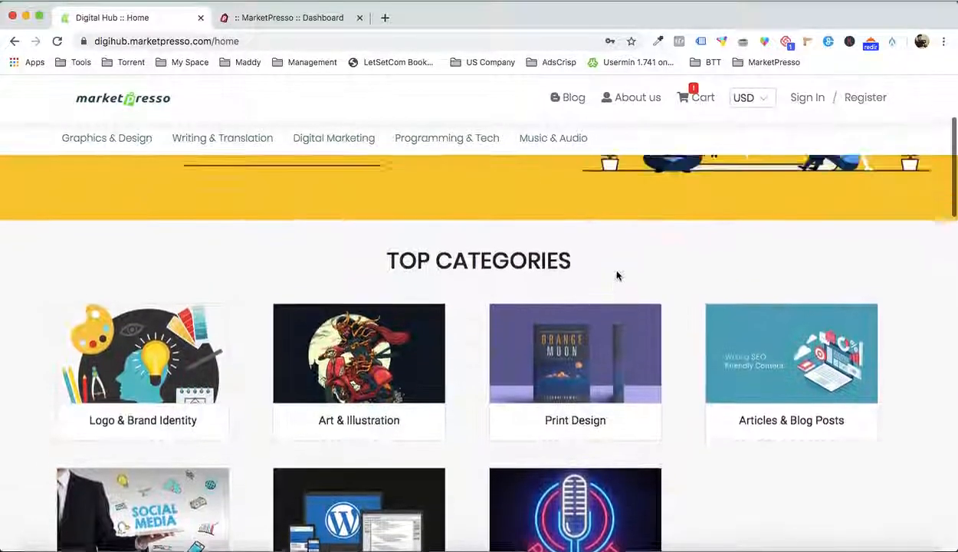
Step: Look through the demo marketplace home page, from the banner and top categories to the popular services and newsletter form
scroll(618, 276, up, 5)
scroll(617, 276, down, 5)
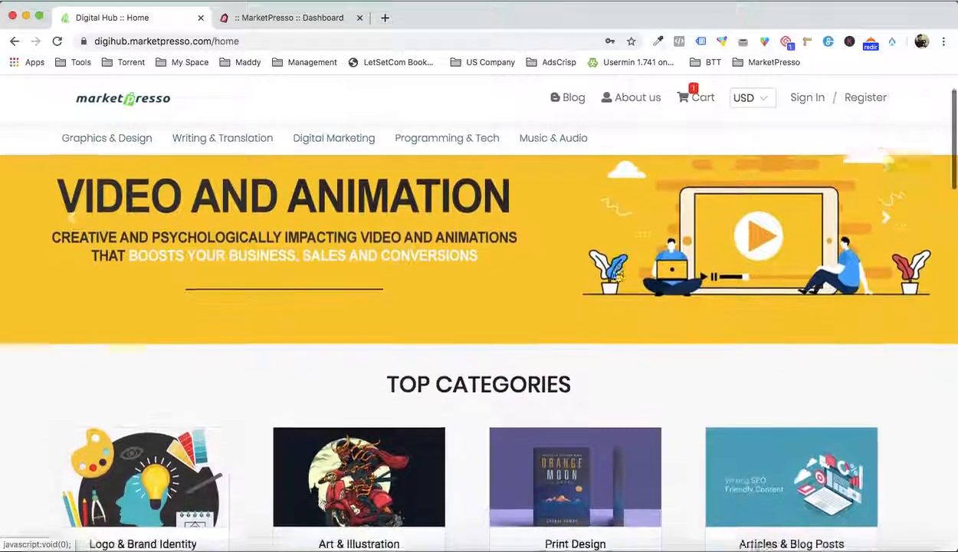
scroll(618, 275, up, 5)
scroll(617, 276, down, 5)
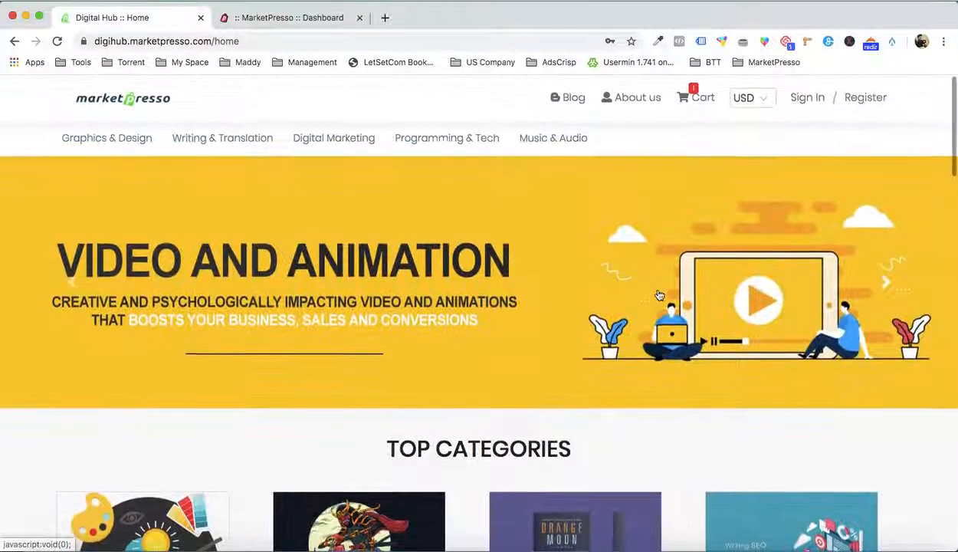
scroll(754, 368, down, 4)
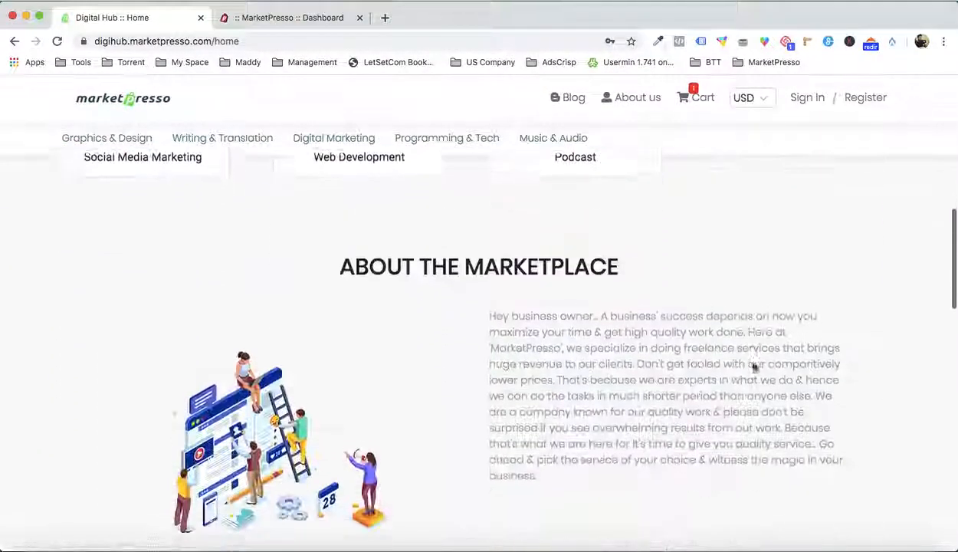
scroll(686, 390, down, 5)
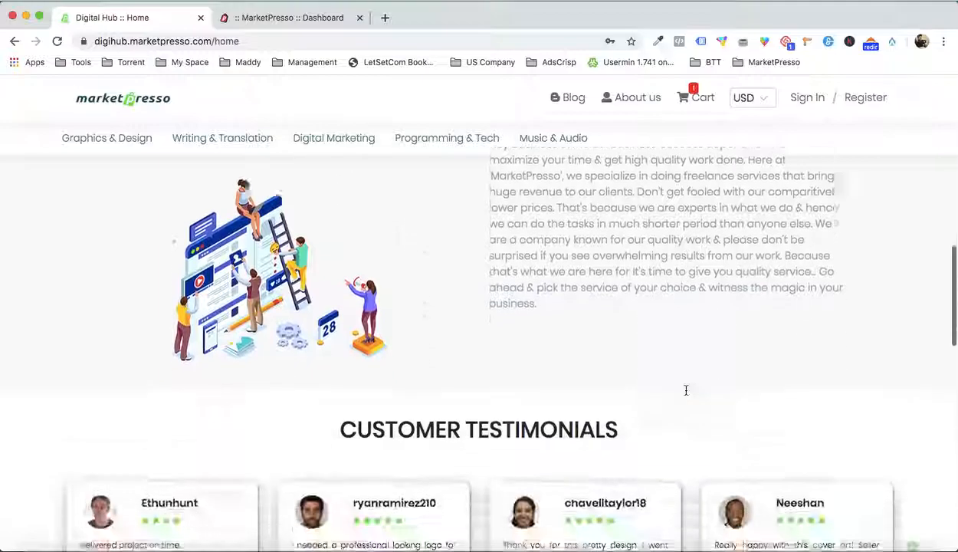
scroll(686, 394, down, 5)
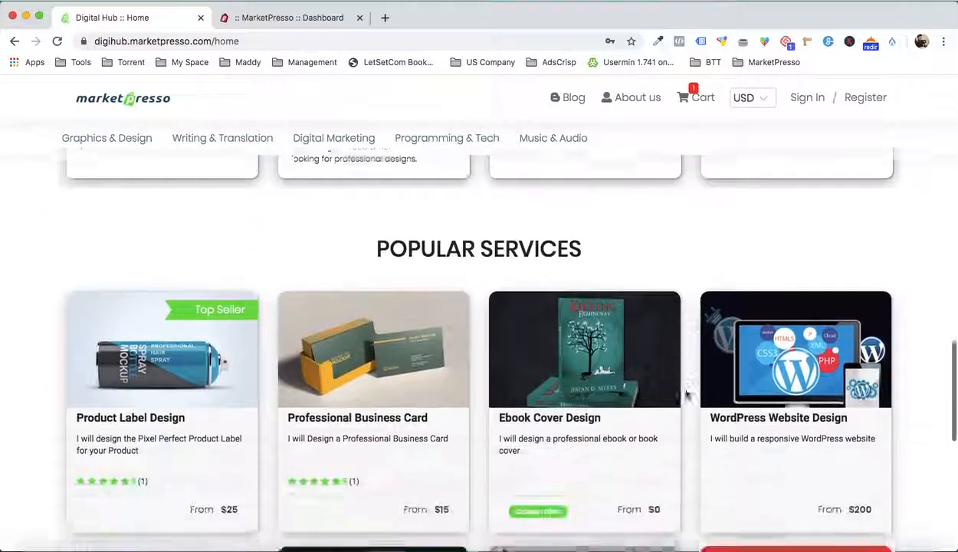
scroll(686, 396, down, 5)
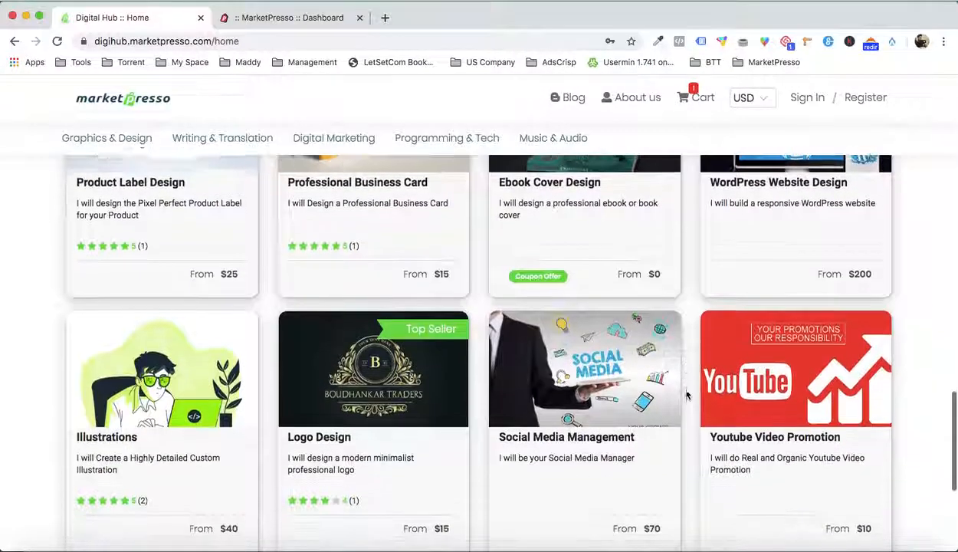
scroll(686, 394, down, 3)
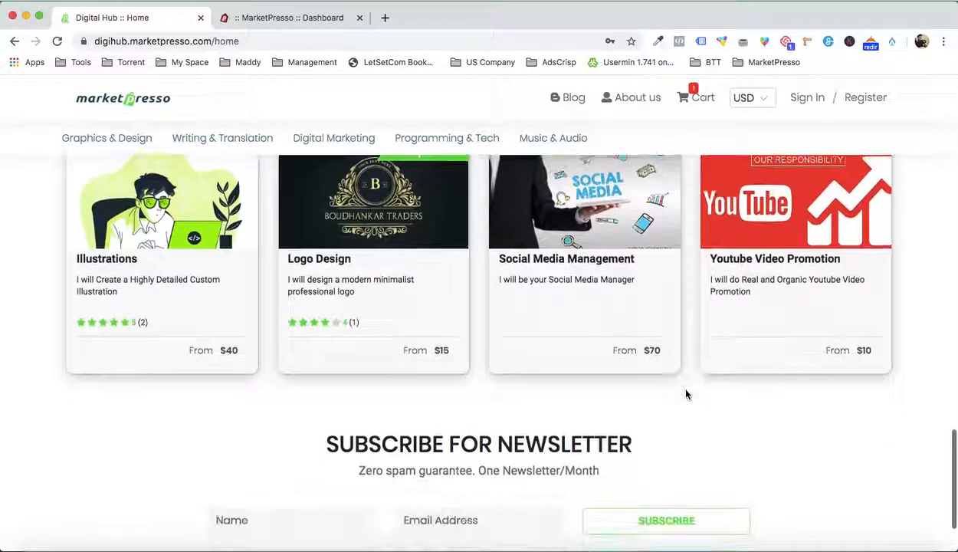
scroll(686, 394, up, 10)
Step: Open the Product Label Design service and examine its image gallery, packages, reviews and browsing history
scroll(686, 394, down, 5)
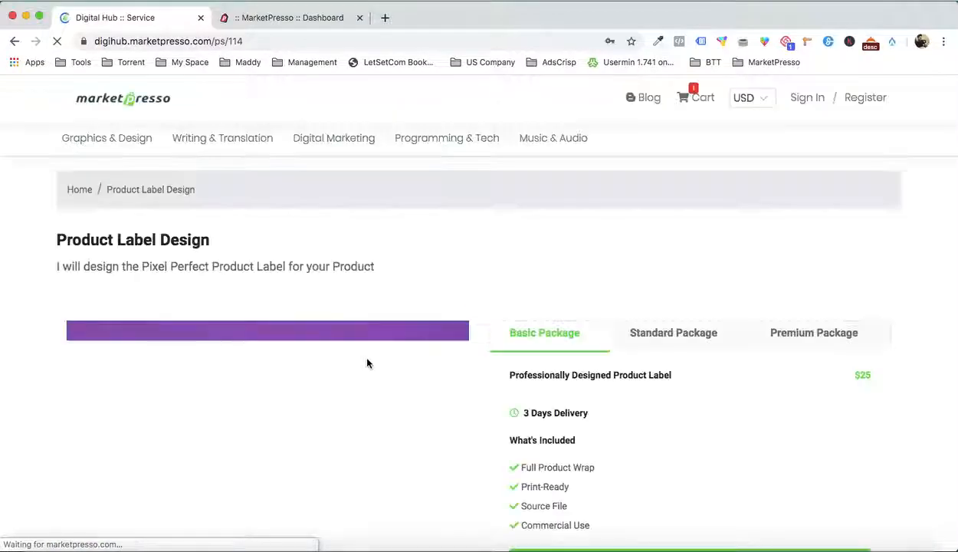
scroll(366, 363, down, 5)
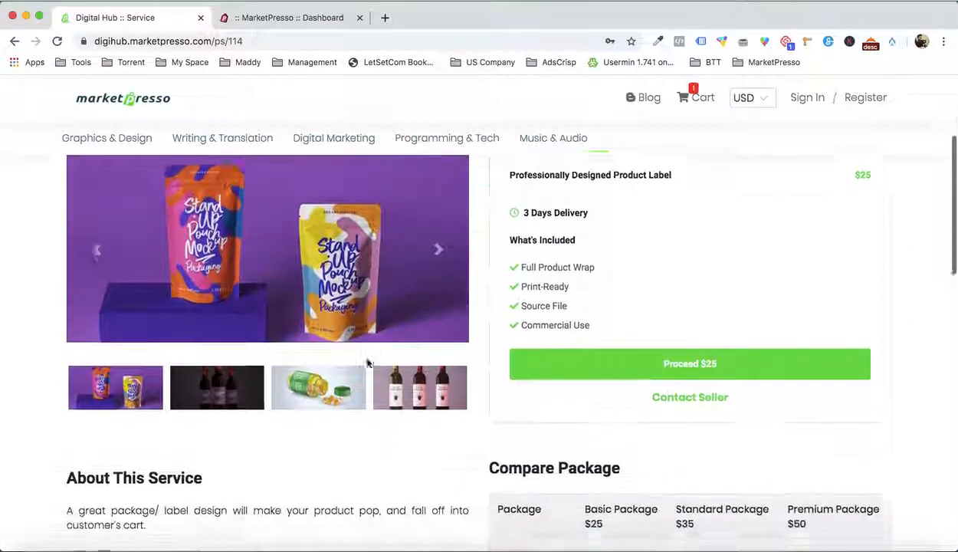
scroll(366, 364, down, 10)
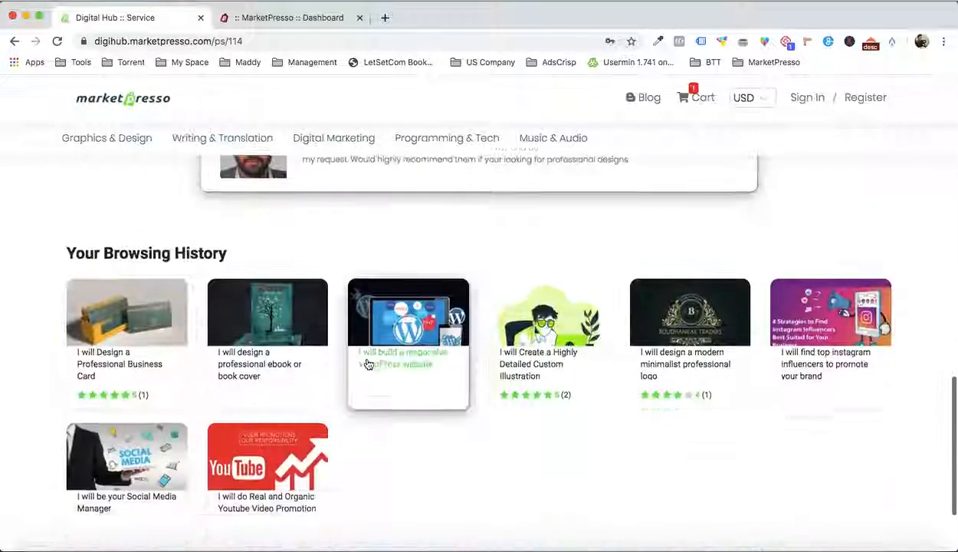
scroll(369, 429, up, 1)
scroll(368, 428, up, 14)
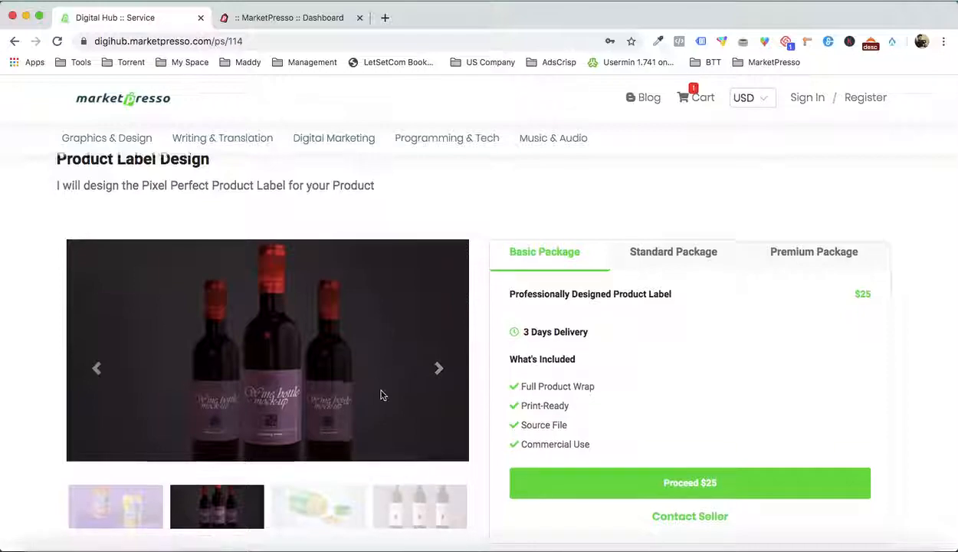
scroll(399, 395, down, 2)
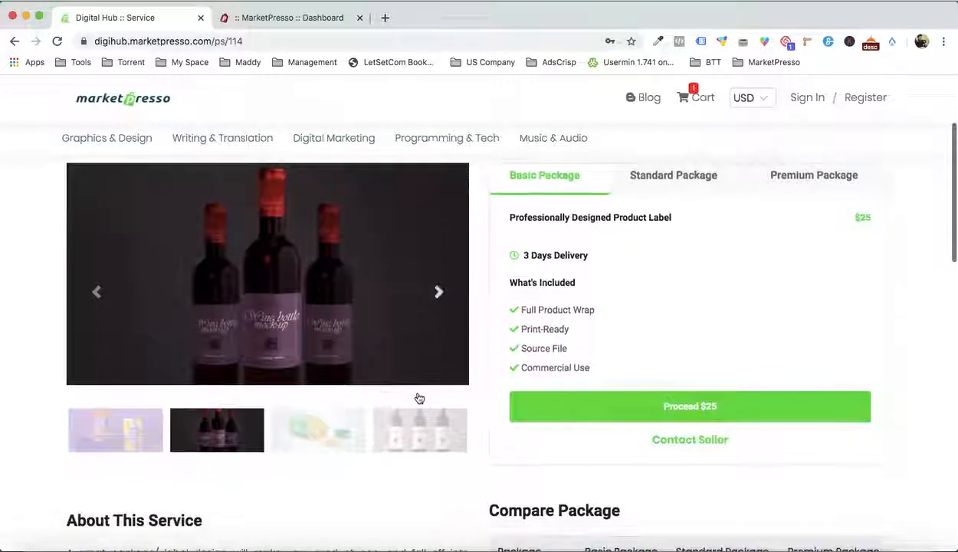
Step: Proceed with the Basic Package of Product Label Design and review its add-ons and order summary
click(596, 407)
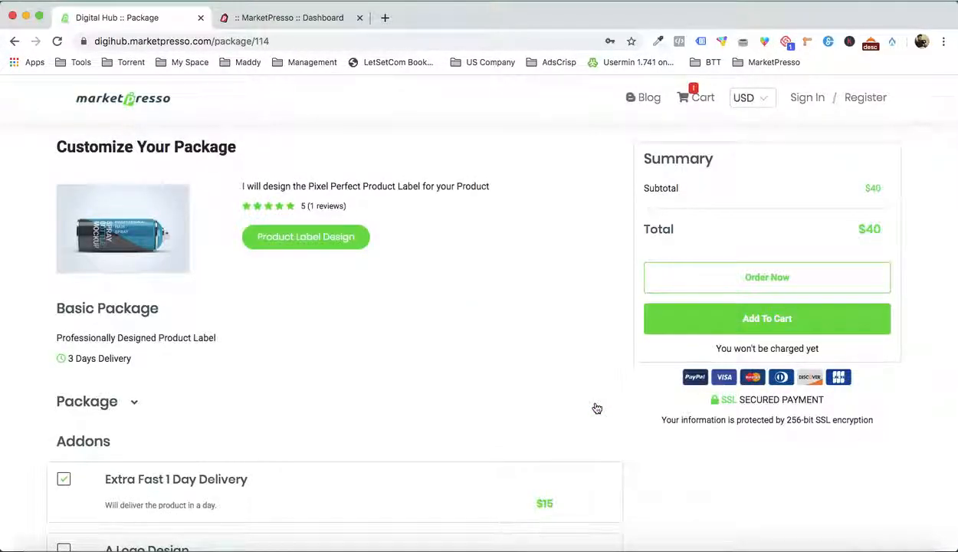
scroll(596, 407, down, 3)
scroll(594, 406, up, 3)
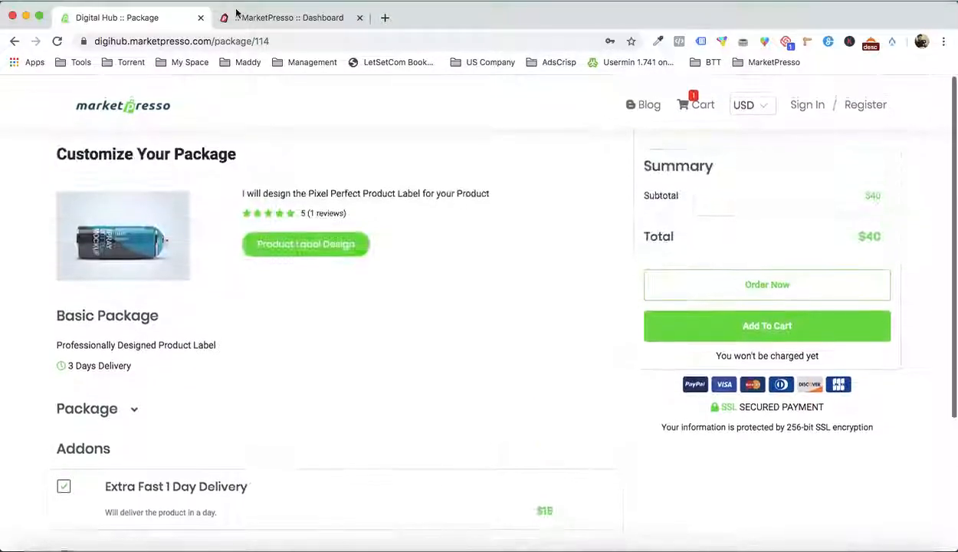
Step: Switch to the MarketPresso members dashboard and start a new services marketplace
click(290, 15)
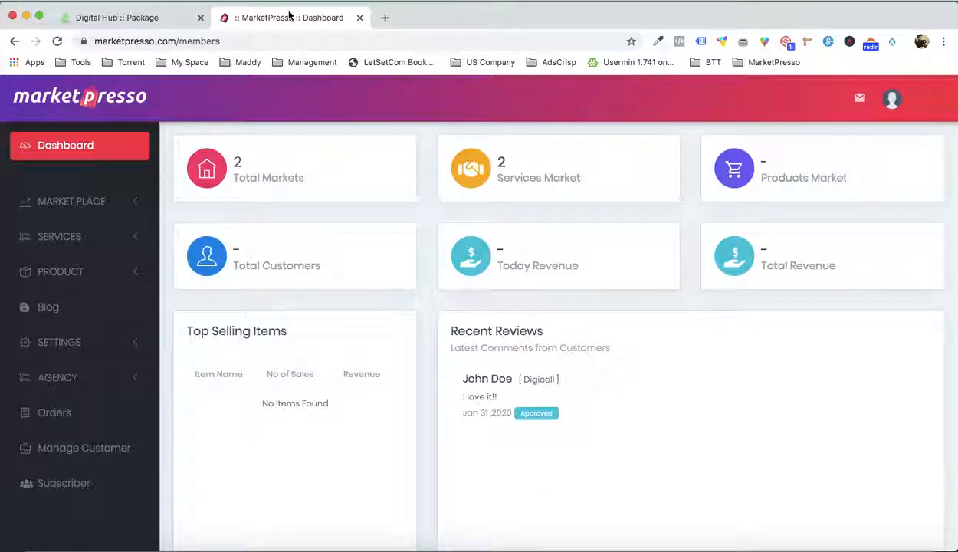
click(127, 201)
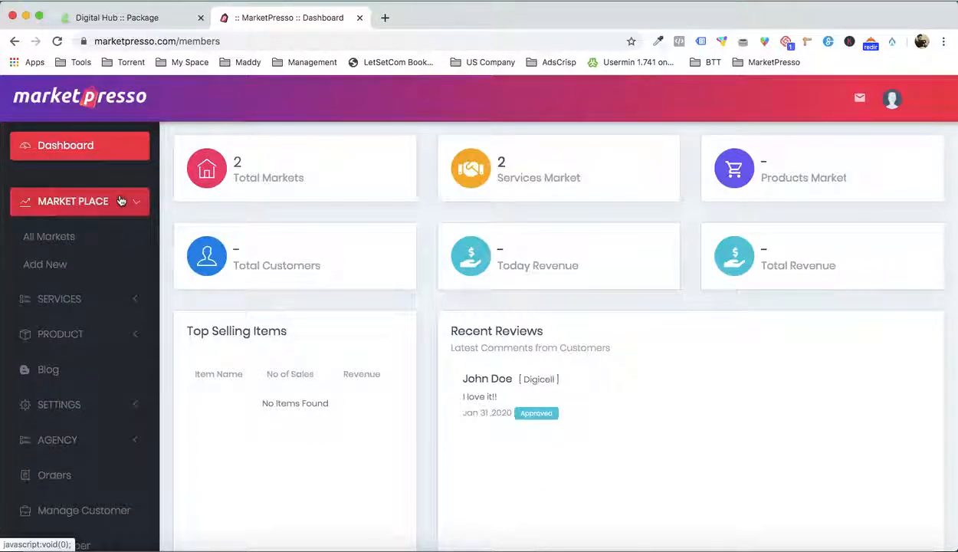
click(59, 266)
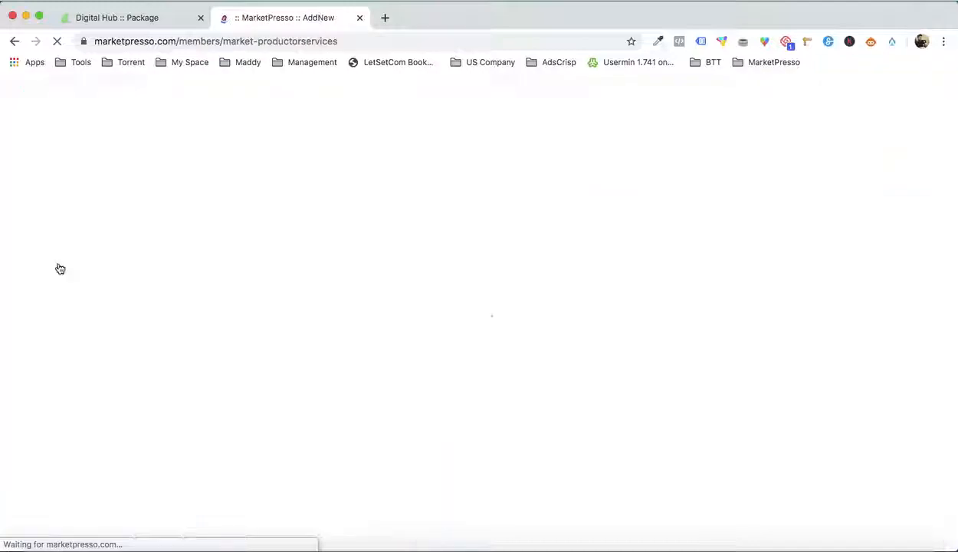
click(447, 394)
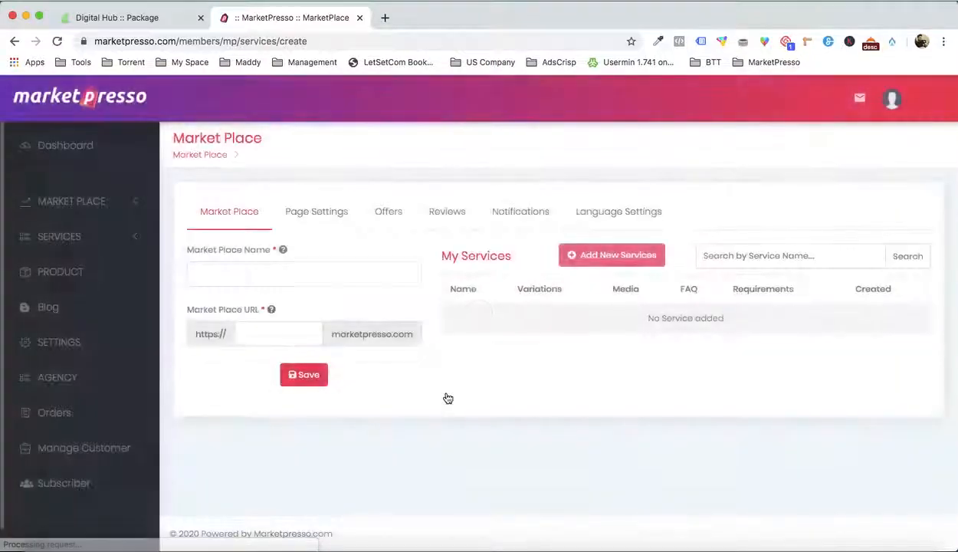
Step: Name the marketplace Digi Marketplace, set its URL to digimarket, and save it
click(233, 269)
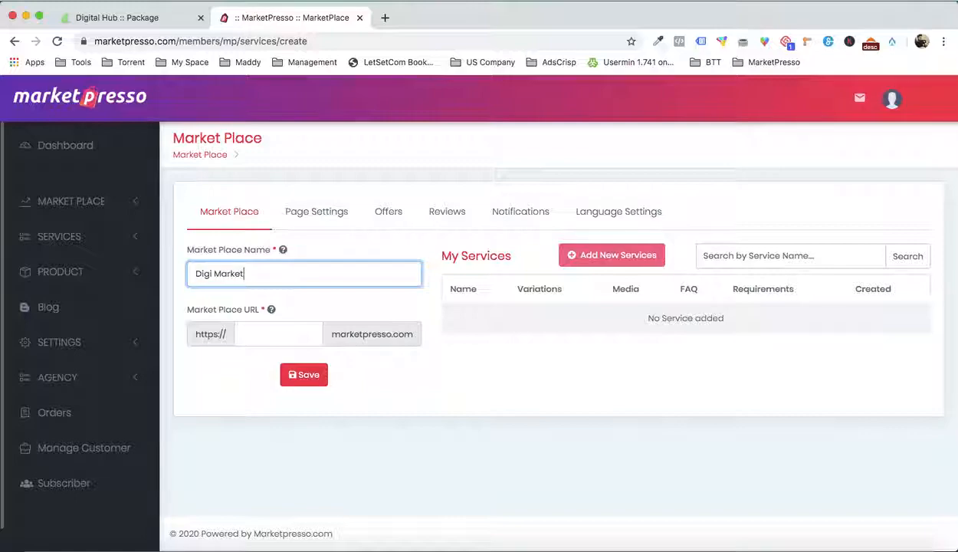
click(257, 335)
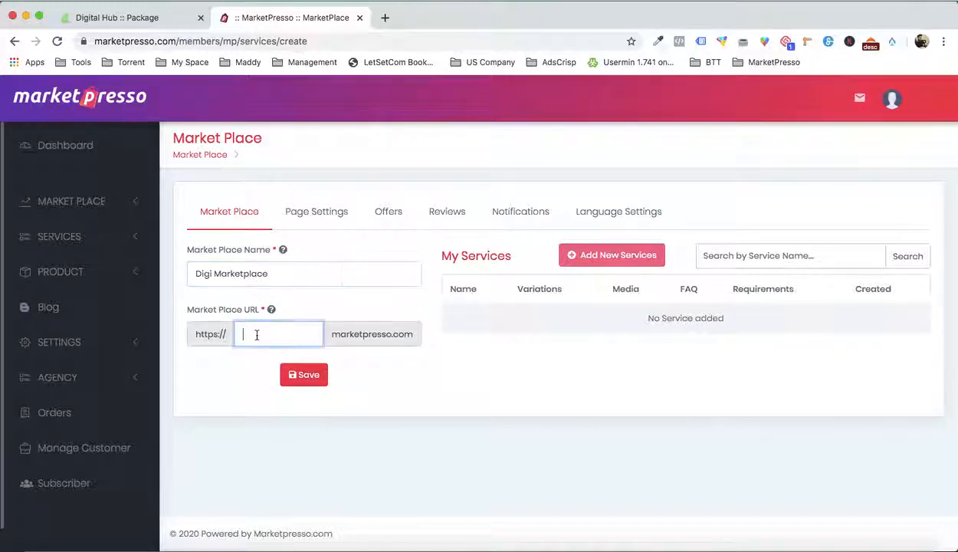
text(digimarket)
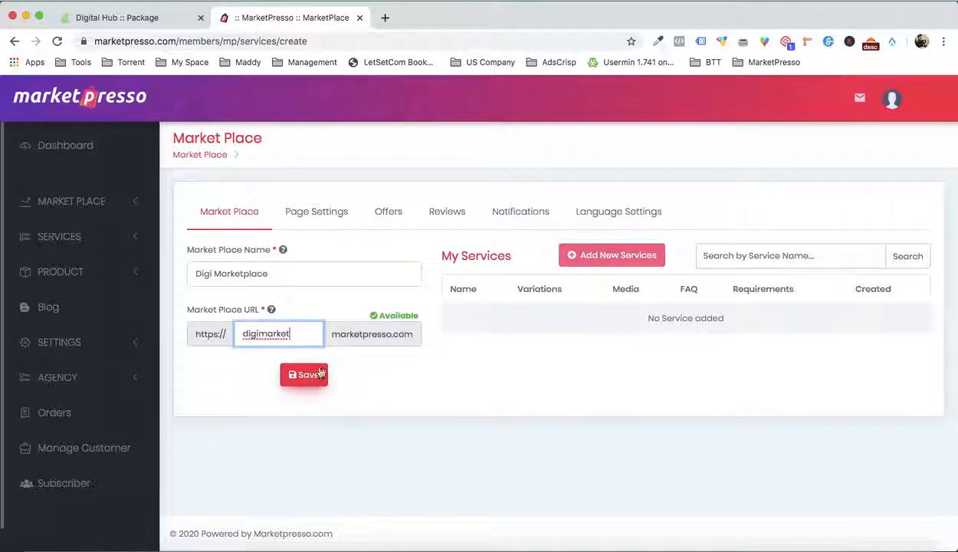
click(307, 375)
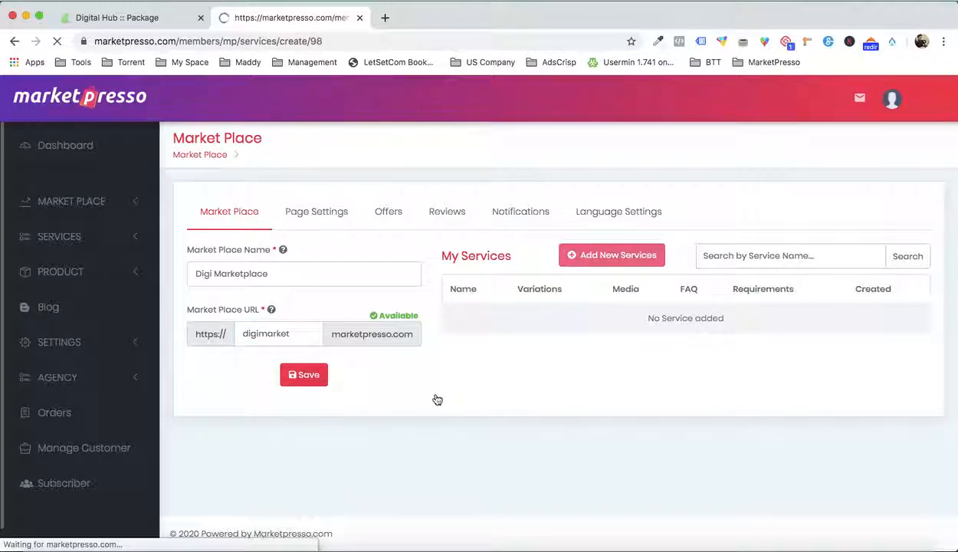
Step: Upload logo1.png from the Demo folder's Logo subfolder and use it as the marketplace logo
scroll(437, 398, down, 1)
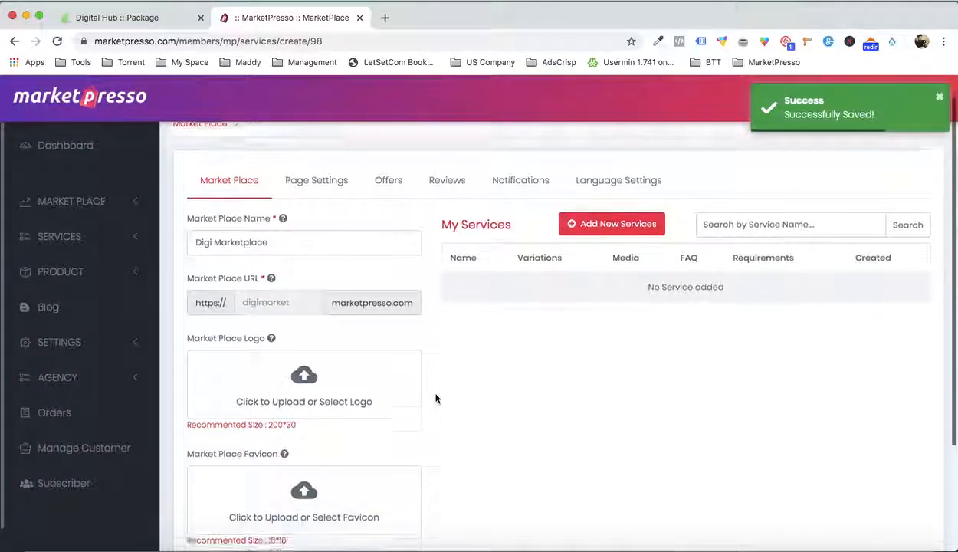
scroll(435, 397, down, 1)
click(338, 368)
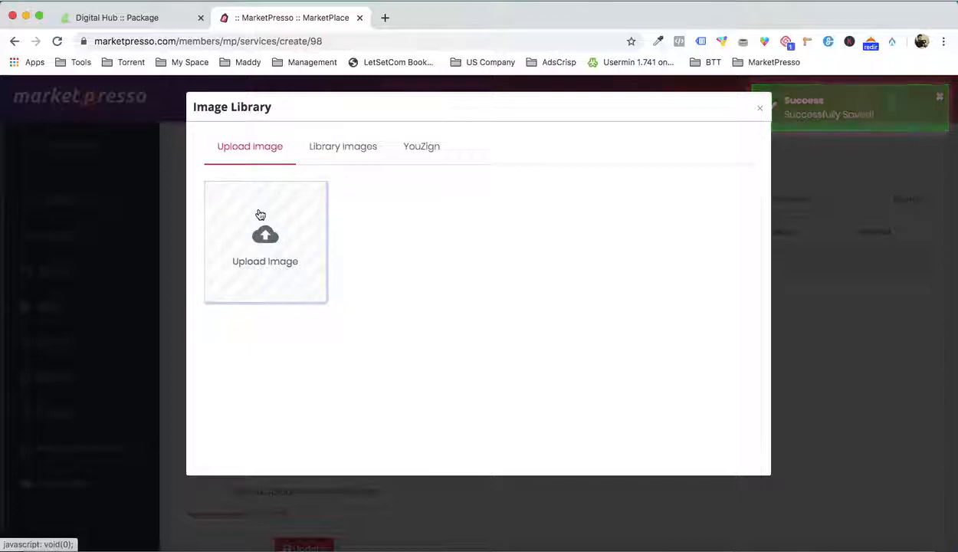
click(260, 214)
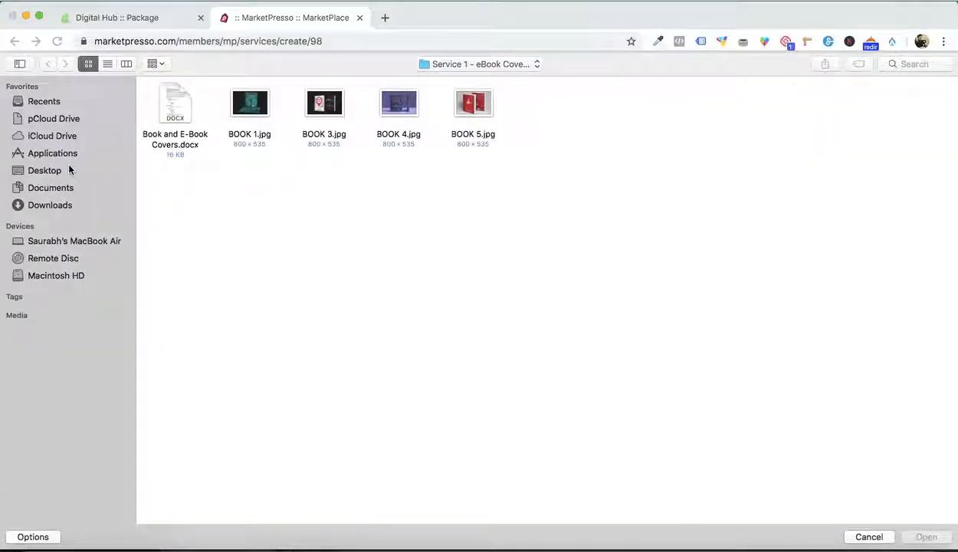
click(463, 63)
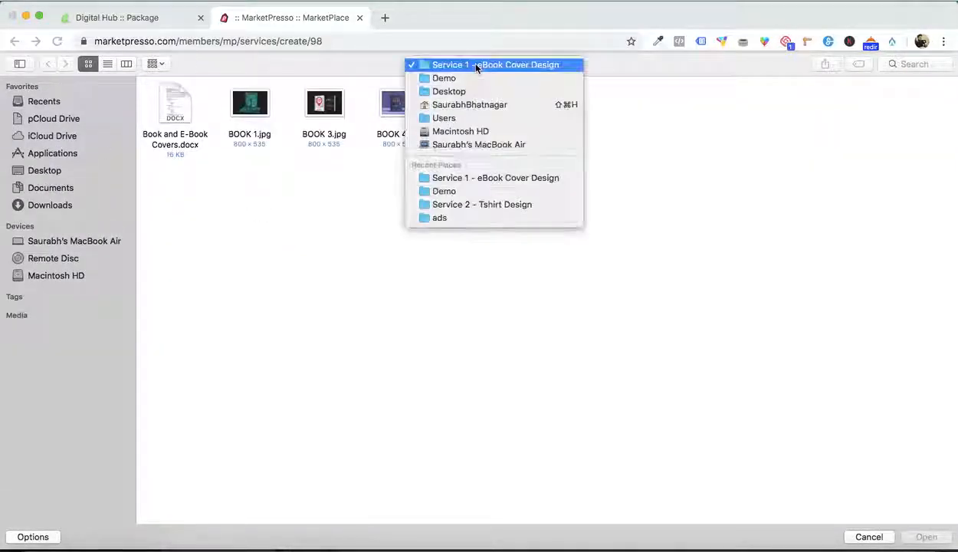
click(472, 86)
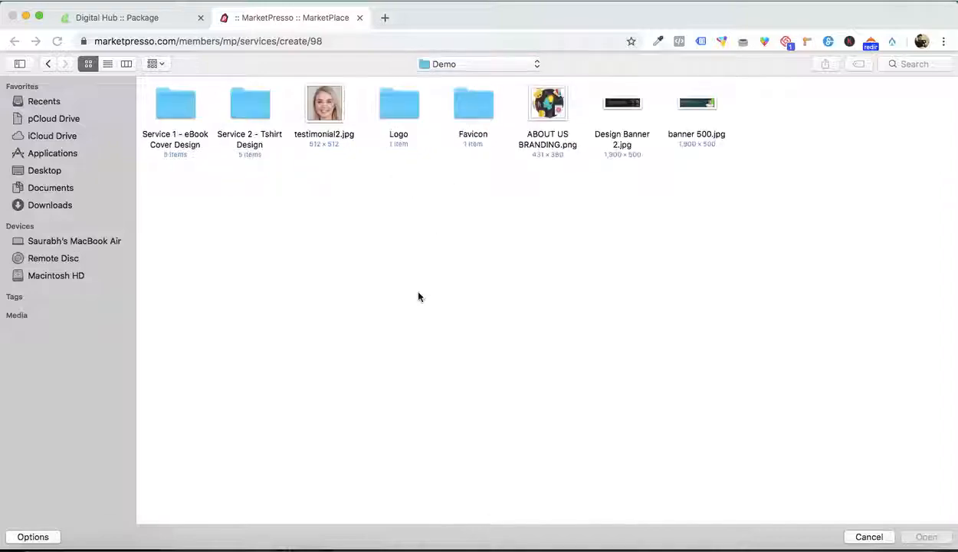
double_click(388, 117)
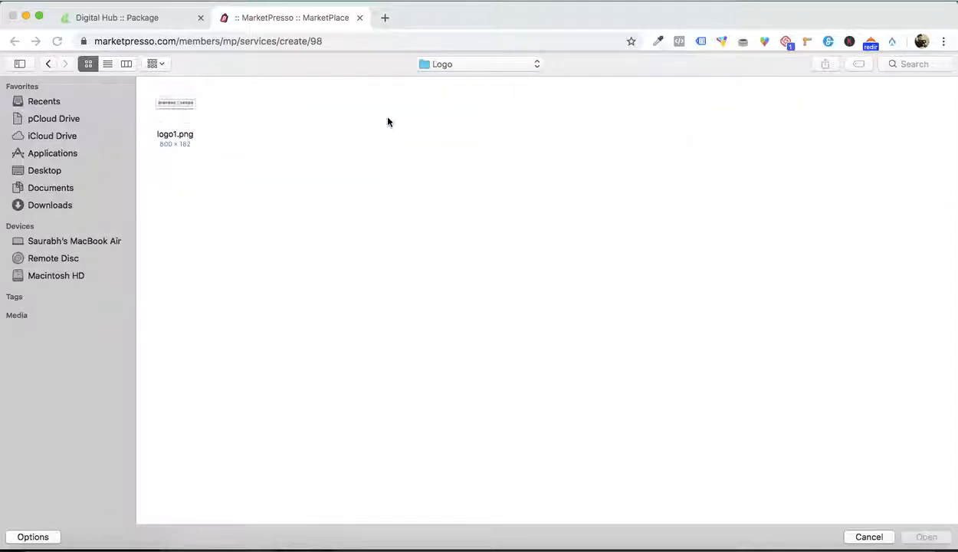
click(184, 109)
double_click(184, 108)
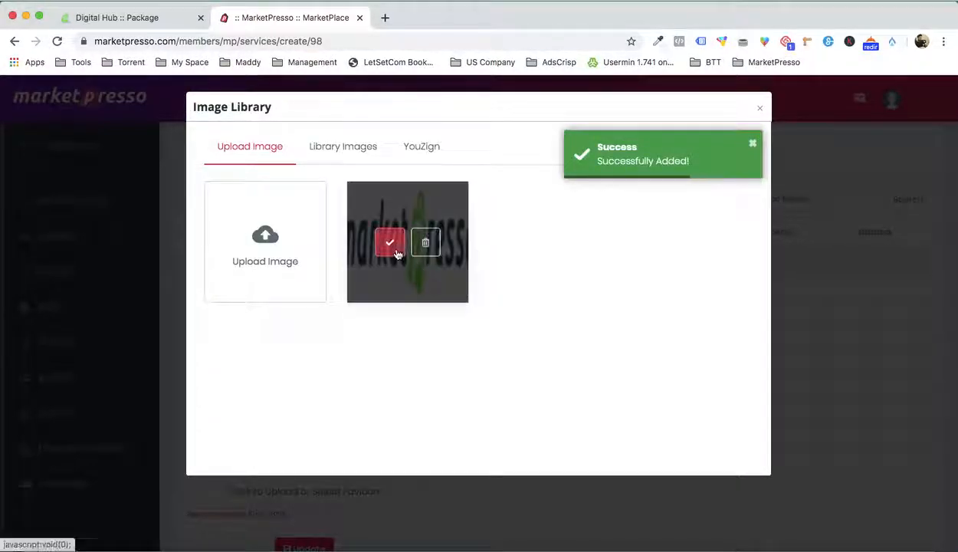
click(390, 243)
Step: Upload favicon.png from the Demo folder's Favicon subfolder and use it as the marketplace favicon
scroll(487, 397, down, 2)
click(312, 371)
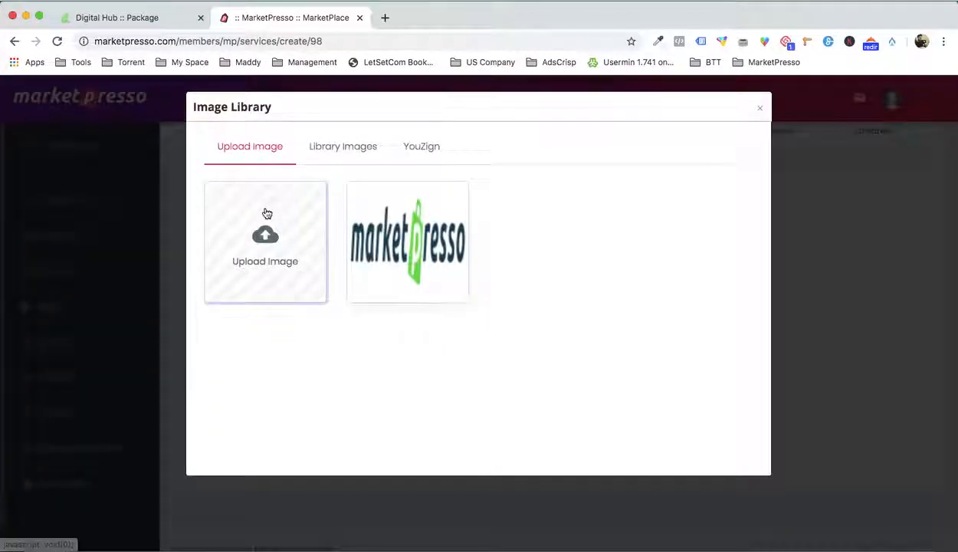
click(265, 237)
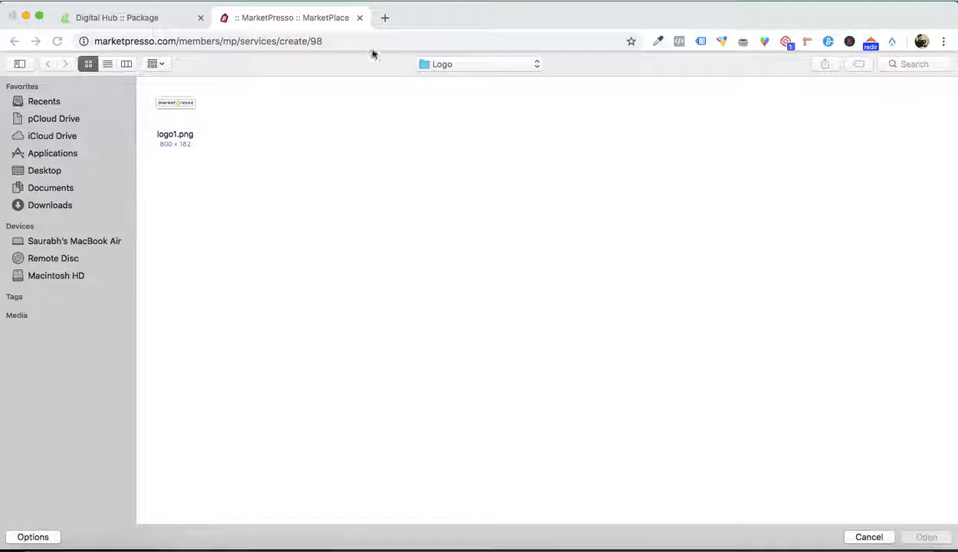
click(443, 67)
click(446, 77)
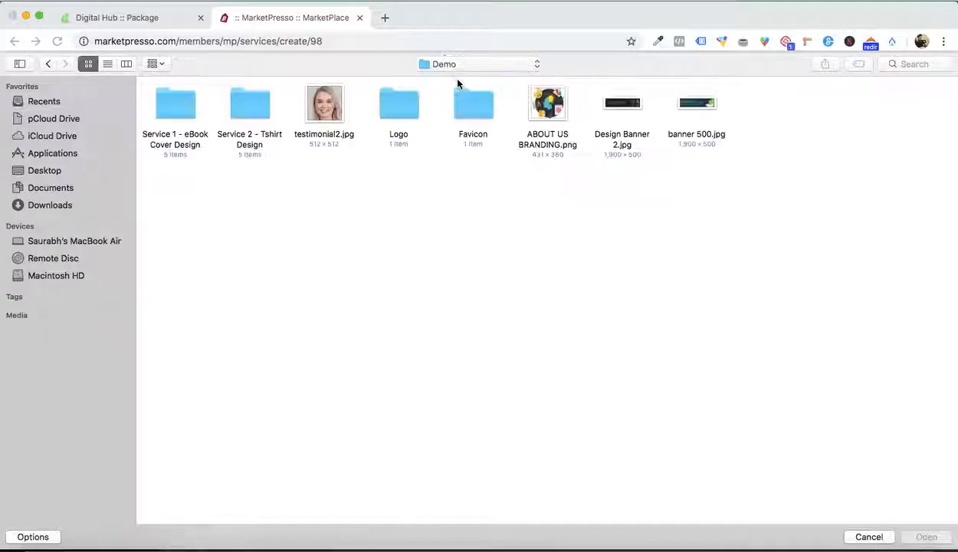
double_click(458, 100)
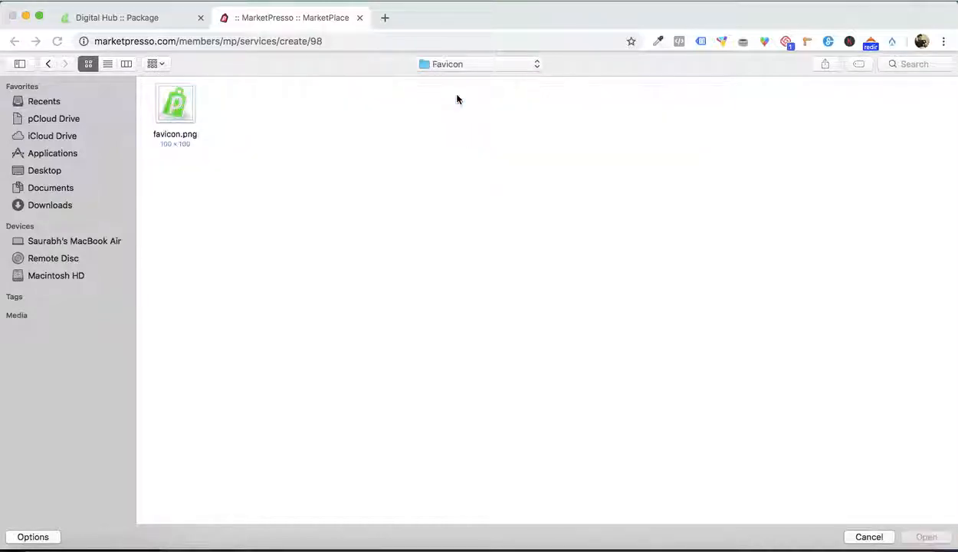
double_click(192, 94)
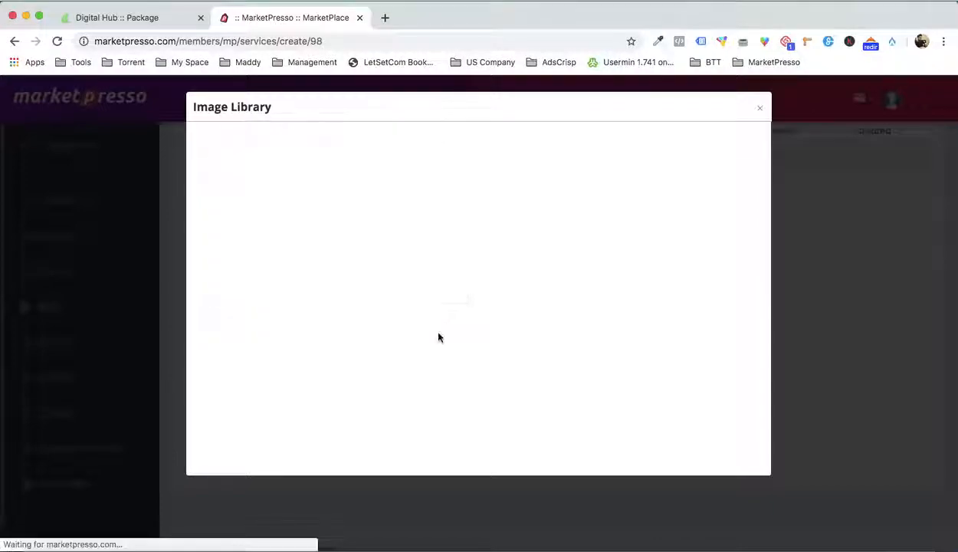
click(386, 247)
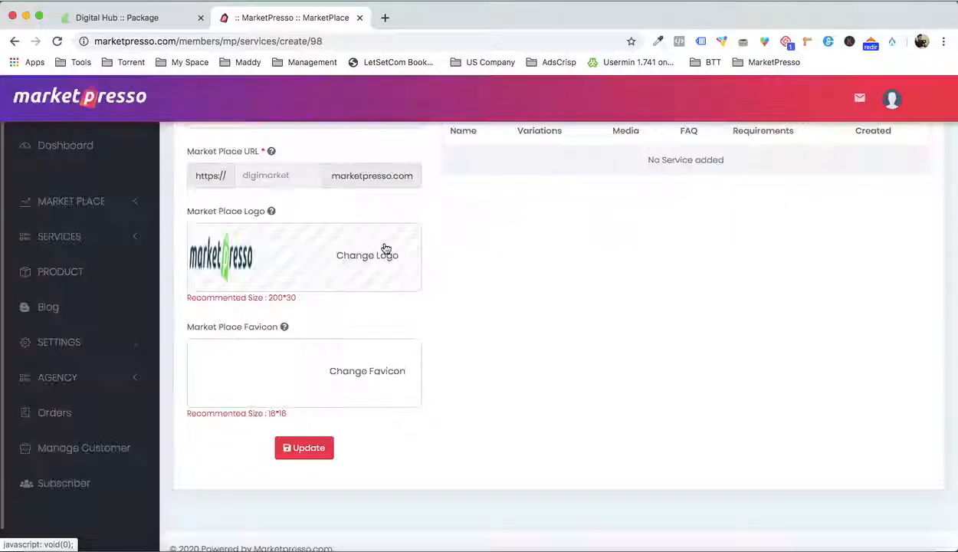
Step: Start adding a new service to Digi Marketplace and open the blank service creation form
scroll(511, 346, up, 3)
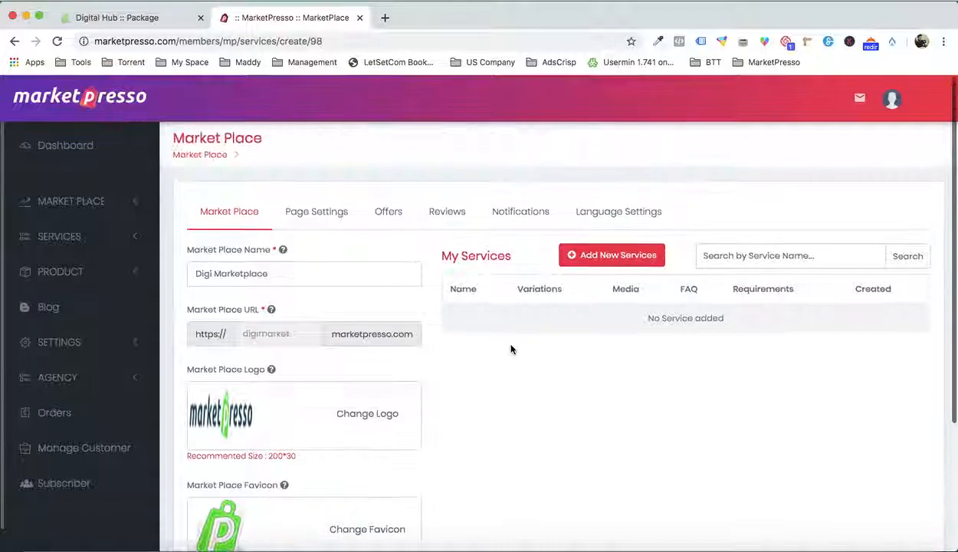
scroll(521, 349, down, 3)
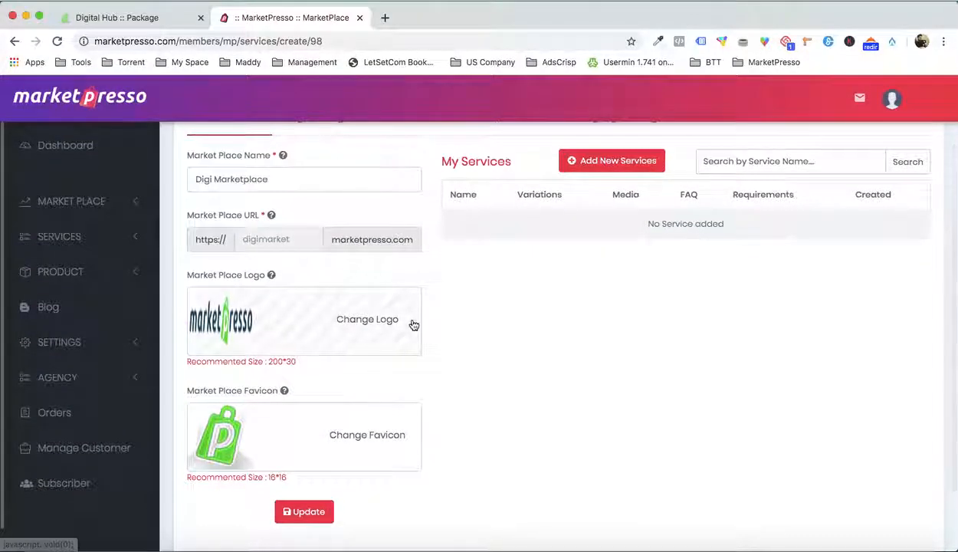
scroll(414, 325, up, 2)
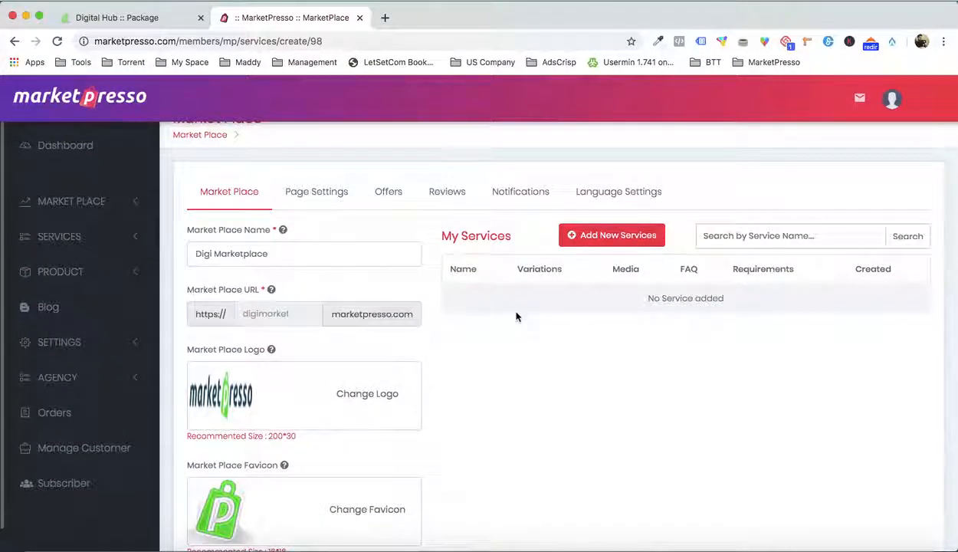
click(601, 243)
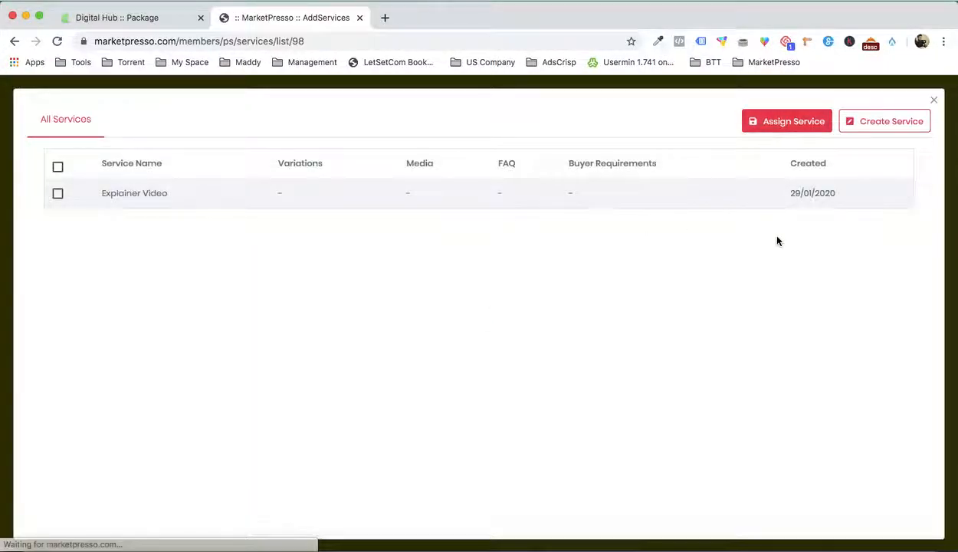
click(886, 129)
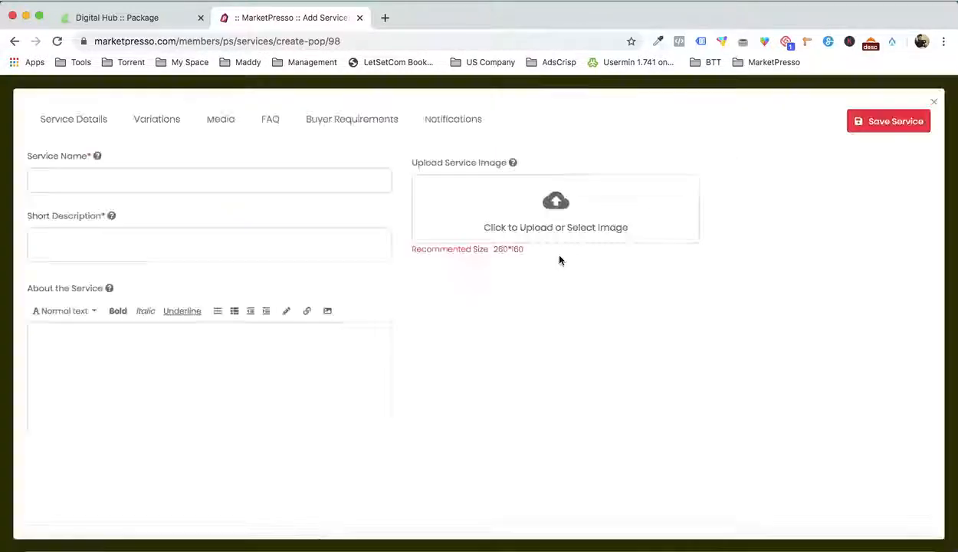
Step: Open Book and E-Book Covers.docx from the Service 1 - eBook Cover Design folder inside the Desktop's Demo folder
click(38, 525)
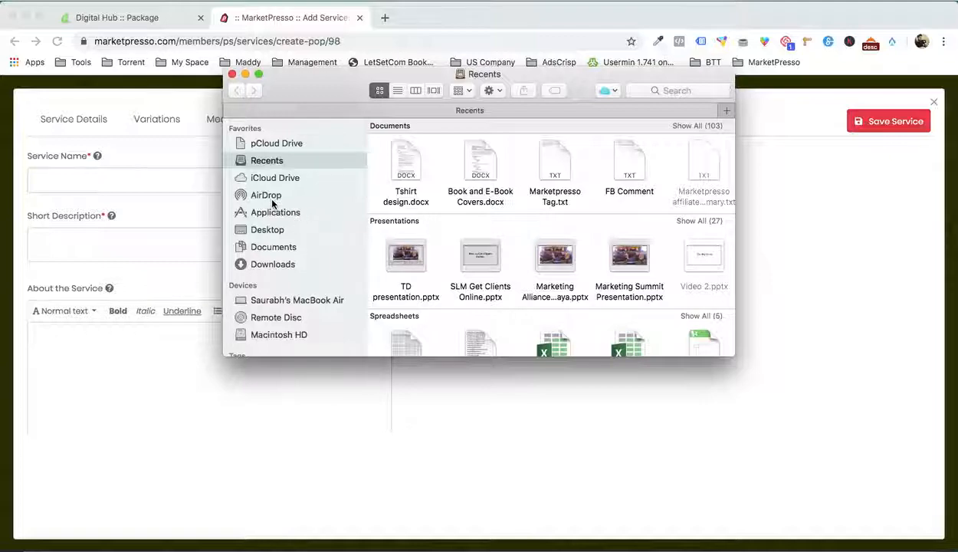
click(270, 229)
double_click(626, 152)
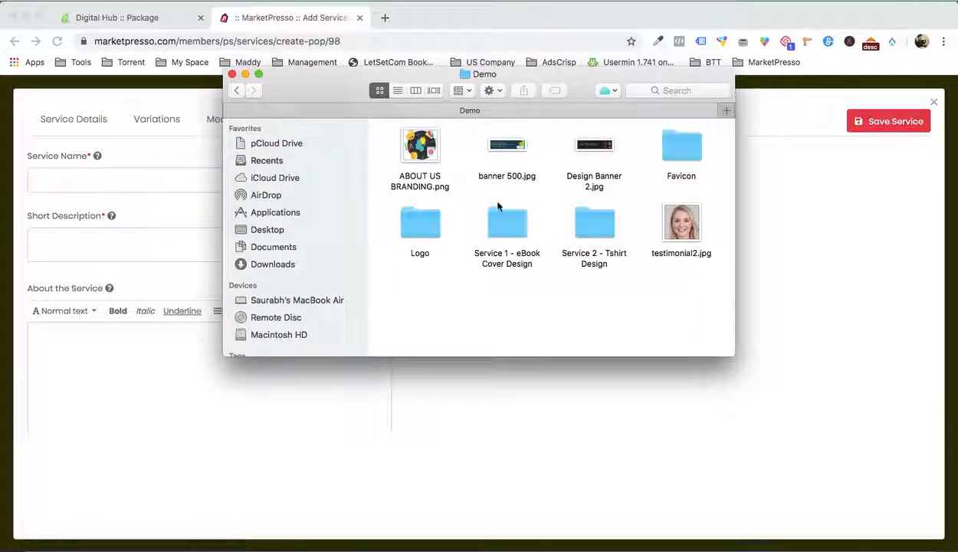
double_click(506, 224)
click(422, 220)
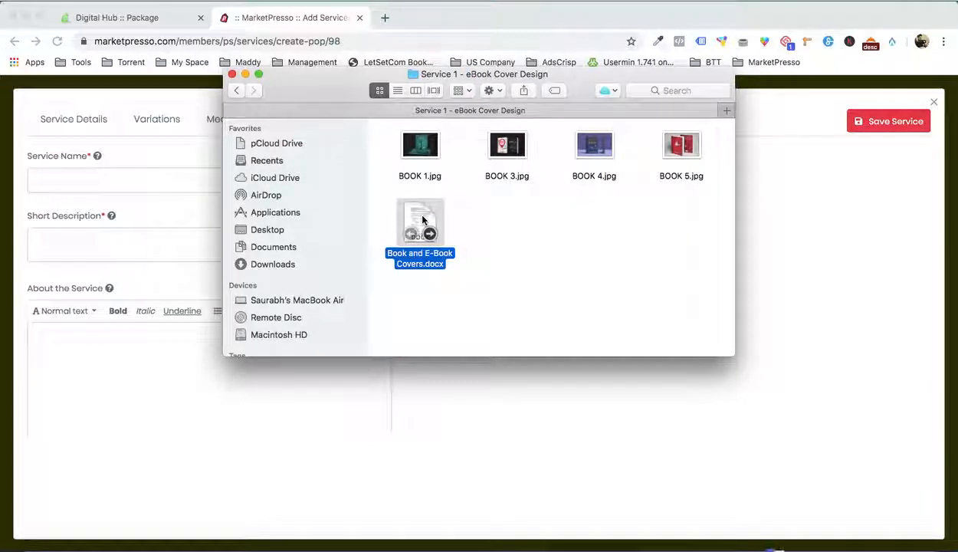
double_click(423, 219)
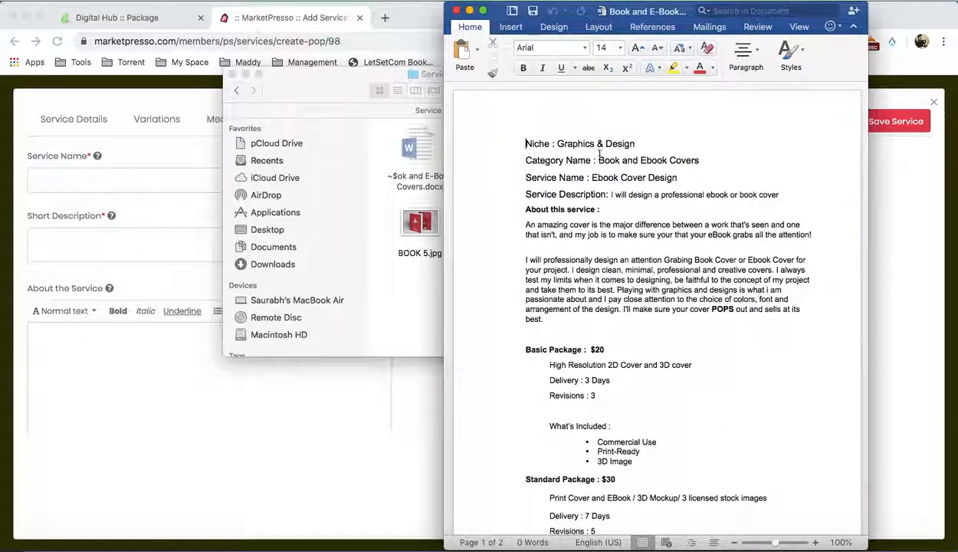
Step: Copy the service name from the Word document and name the new service Ebook Cover Design
drag(605, 176, 663, 177)
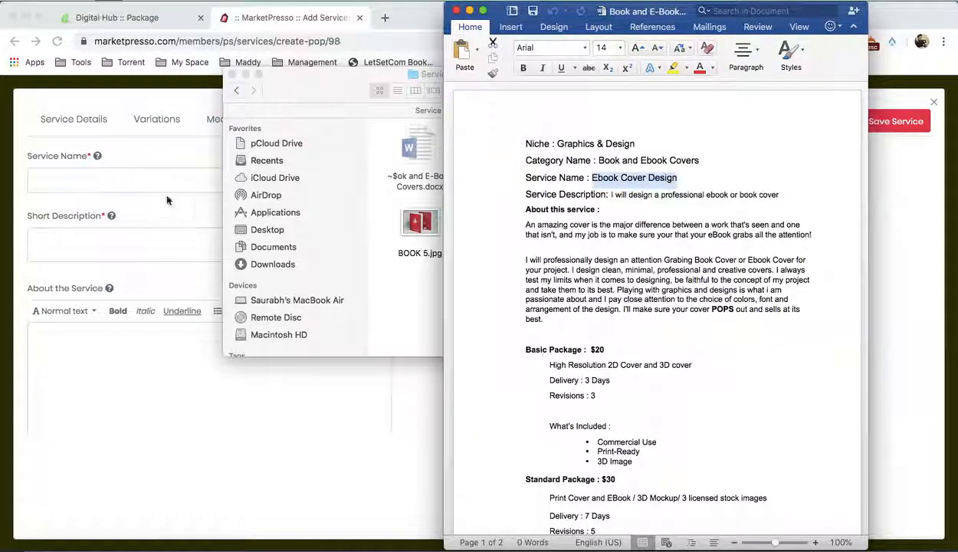
click(143, 188)
click(139, 181)
text(Ebook Cover Design)
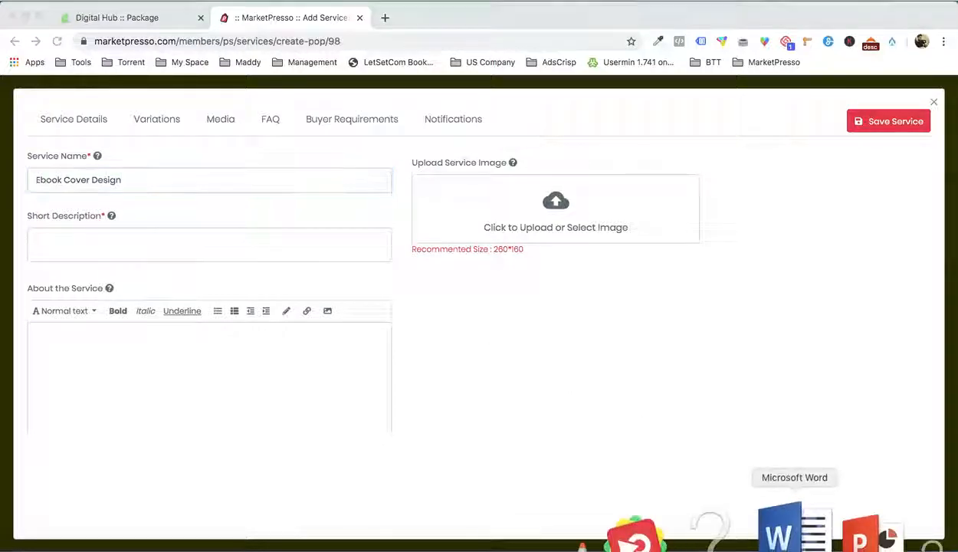
Step: Copy "I will design a professional ebook or book cover" from the Word document into the service's short description
click(780, 530)
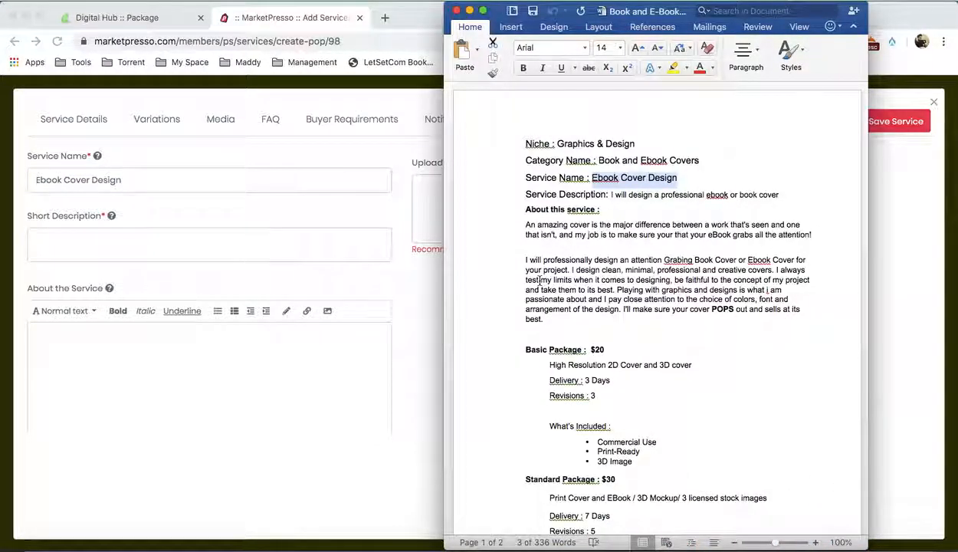
drag(611, 195, 770, 194)
key(super+c)
click(202, 248)
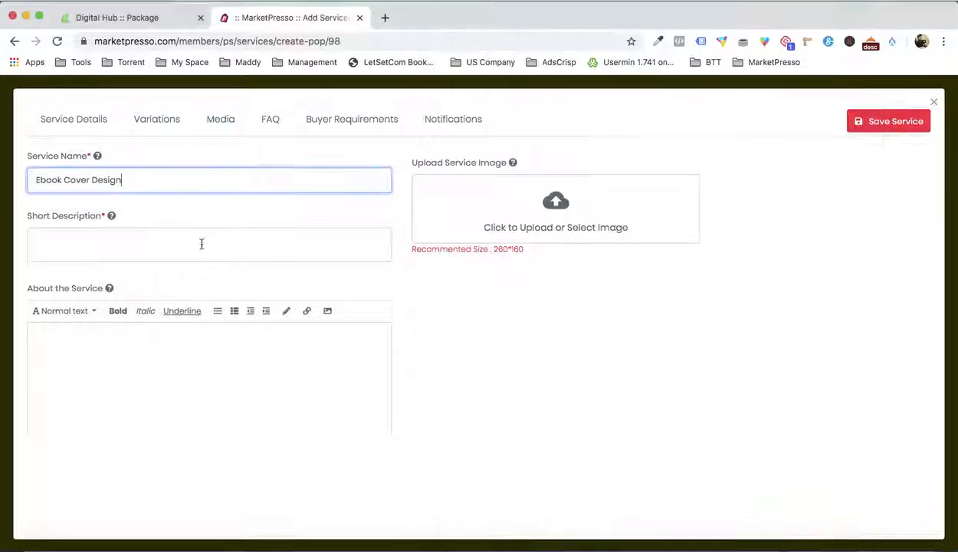
click(202, 247)
key(super+v)
Step: Copy the "About this service" paragraphs from the Word document into About the Service and separate the two paragraphs with a blank line
scroll(559, 369, down, 1)
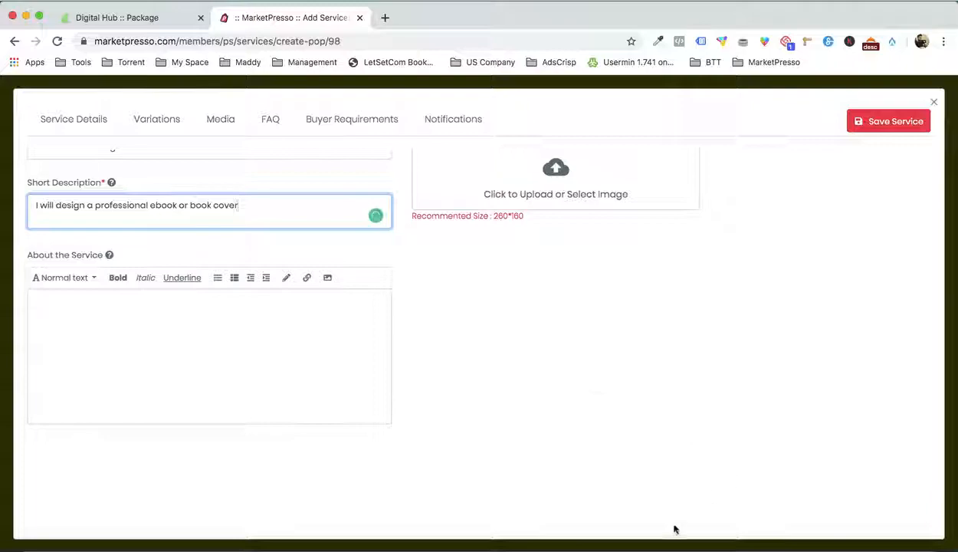
click(768, 527)
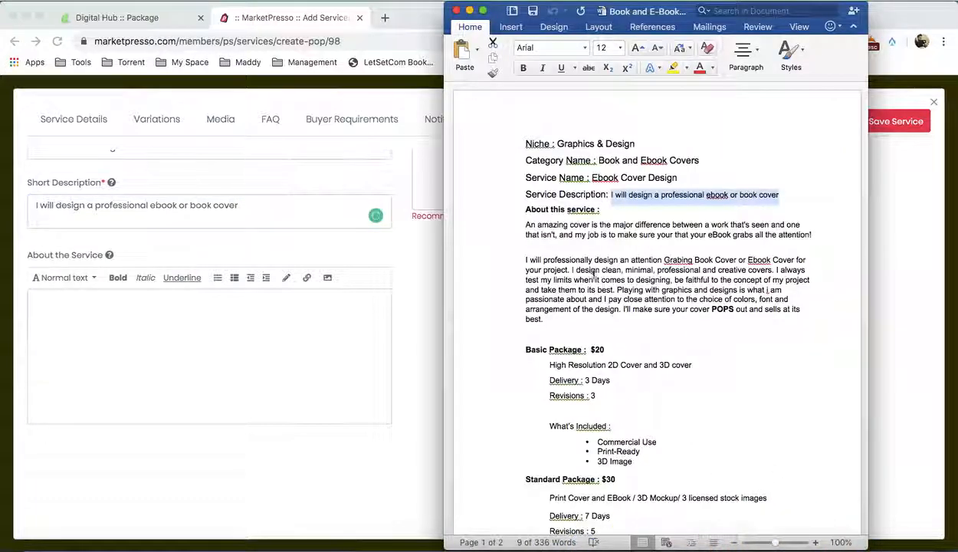
click(524, 222)
drag(527, 224, 552, 316)
key(super+c)
click(100, 382)
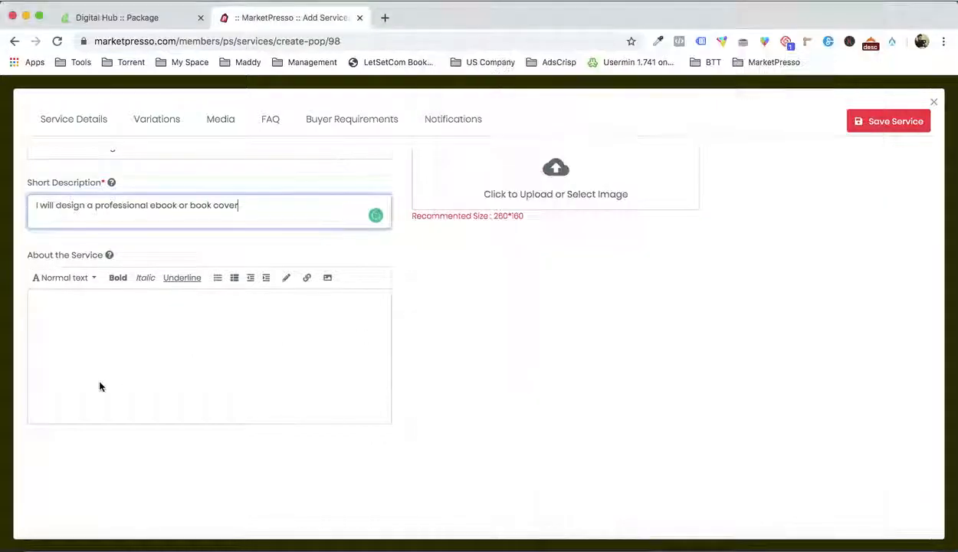
key(super+v)
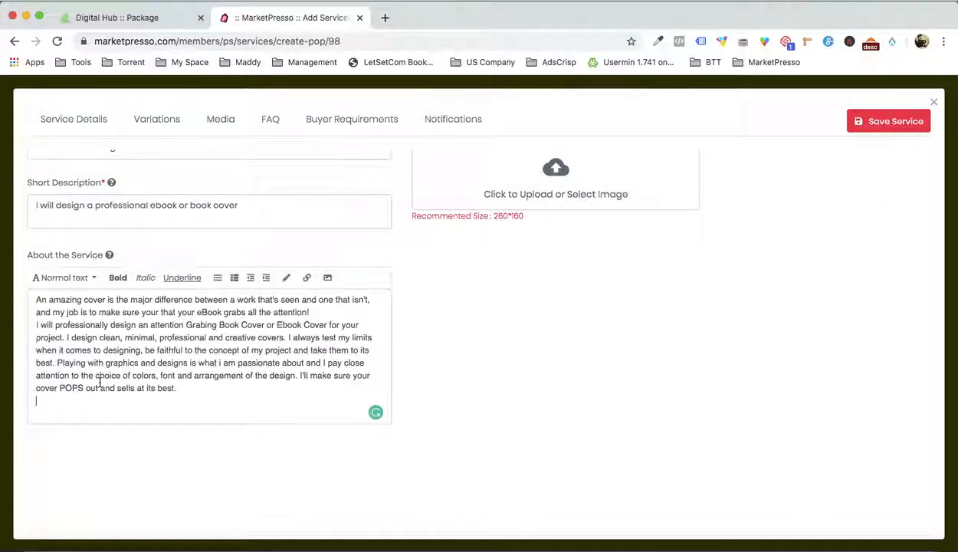
click(312, 311)
key(Return)
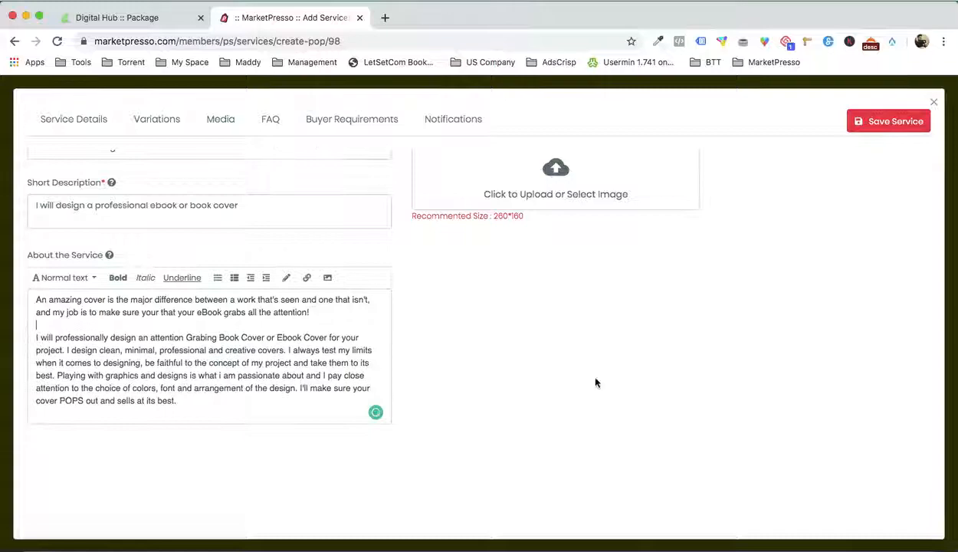
Step: Upload BOOK 4.jpg from the Service 1 - eBook Cover Design folder, use it as the service image, and save the service
scroll(580, 367, down, 3)
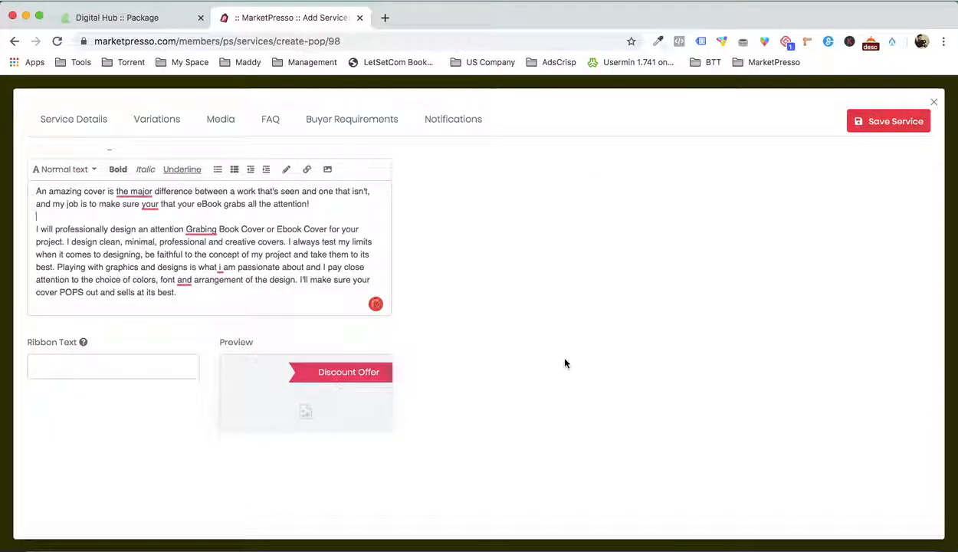
scroll(565, 363, down, 2)
scroll(533, 325, up, 5)
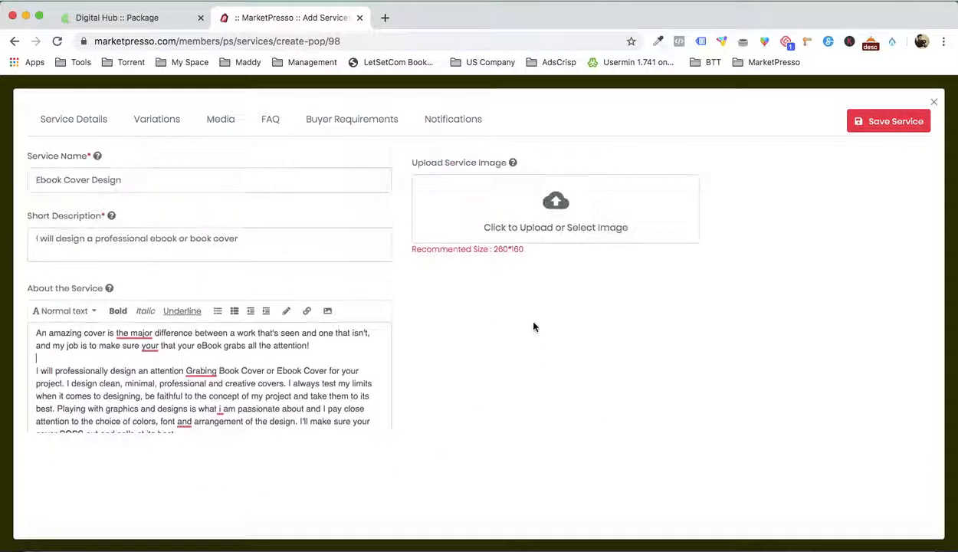
click(587, 214)
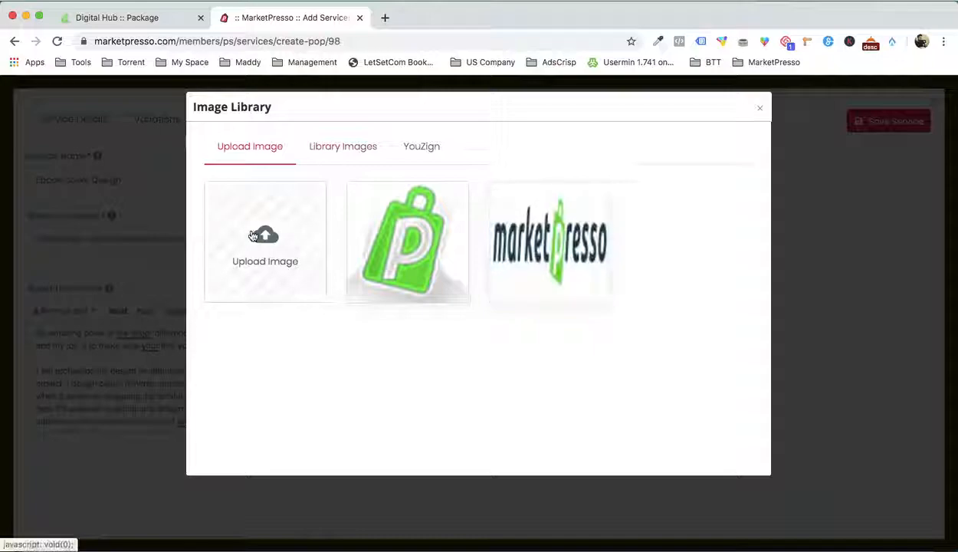
click(254, 236)
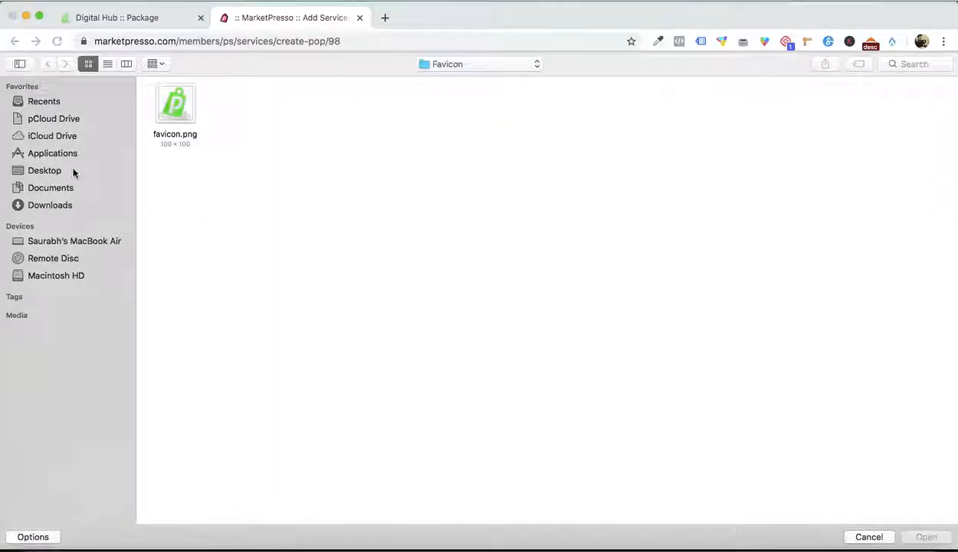
click(534, 61)
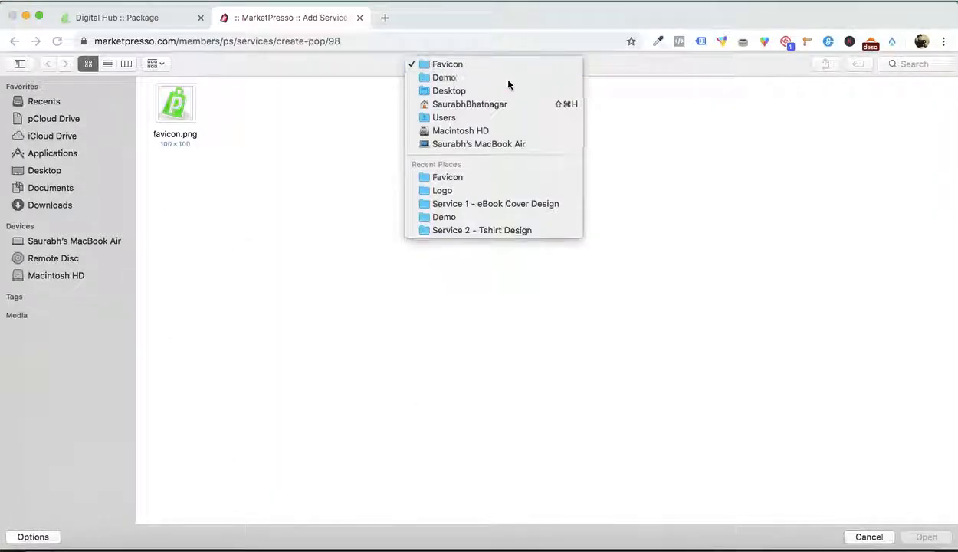
click(495, 77)
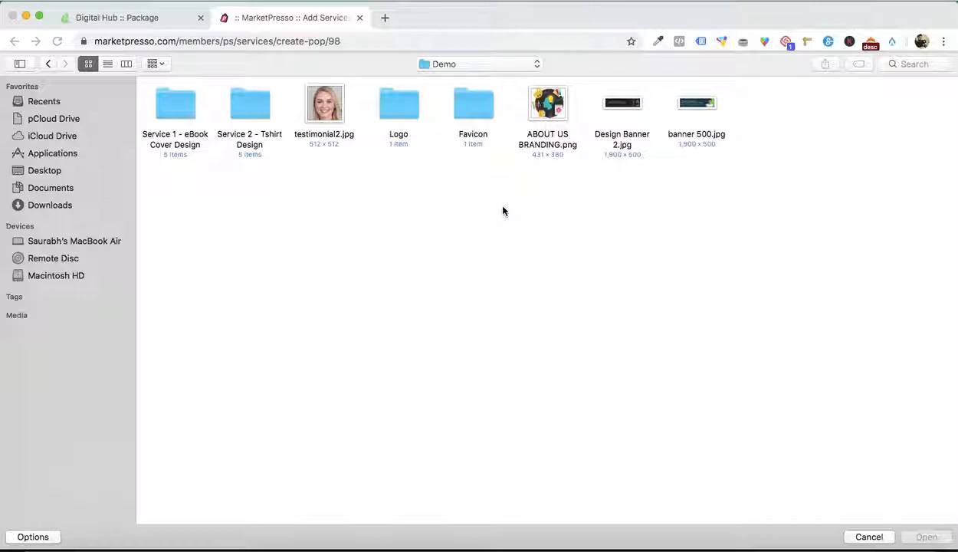
double_click(174, 107)
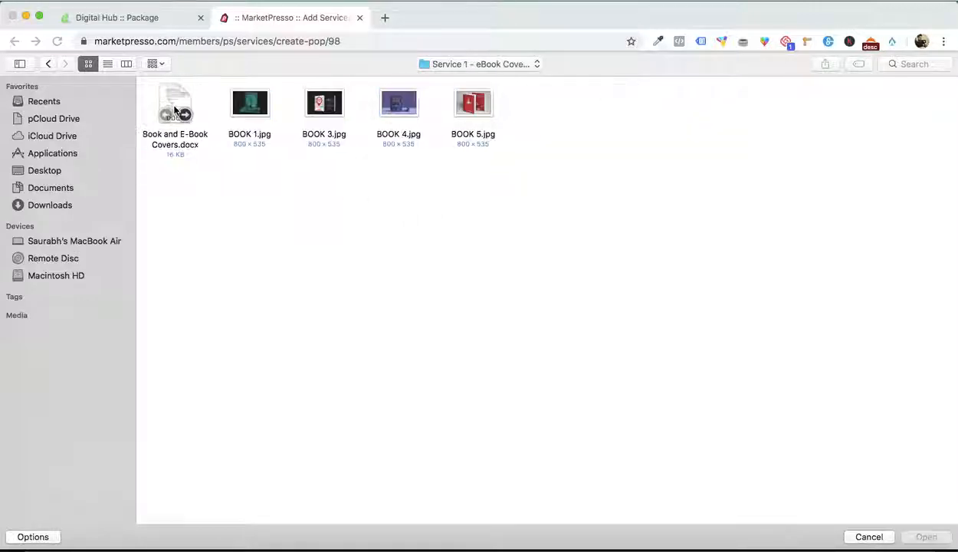
double_click(406, 108)
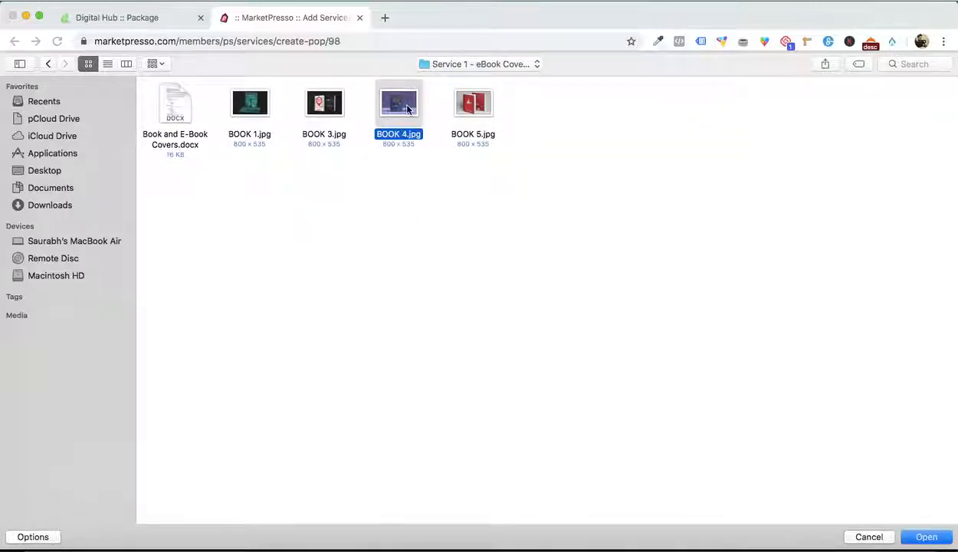
mouse_move(411, 241)
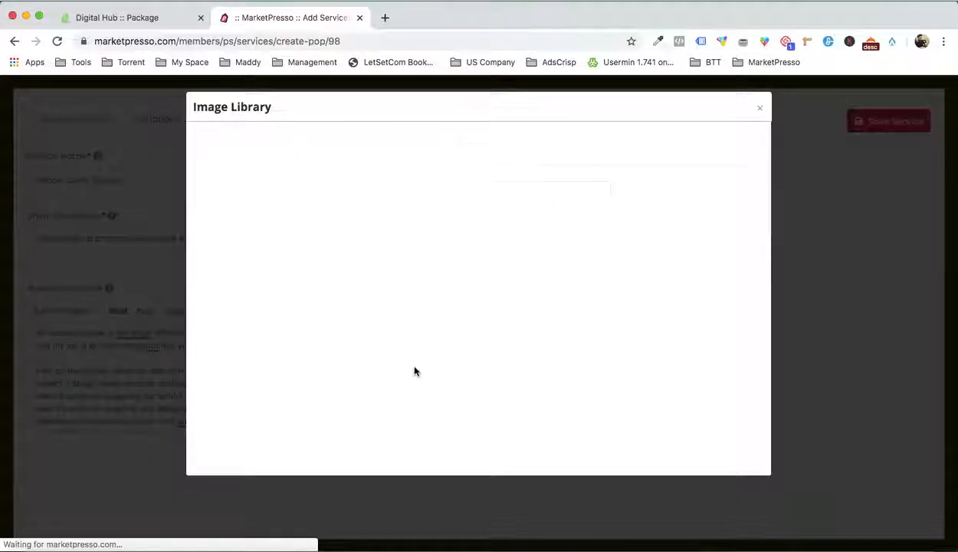
click(390, 243)
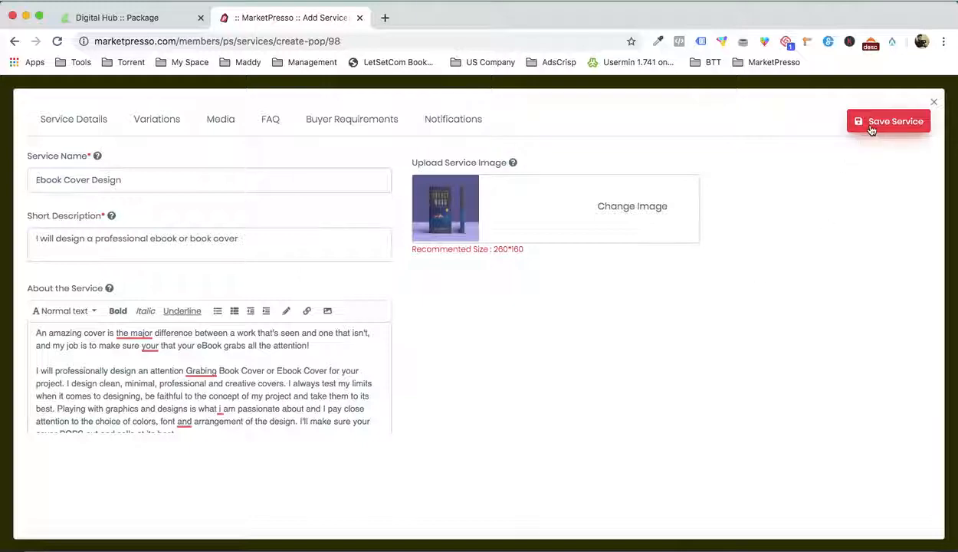
click(870, 128)
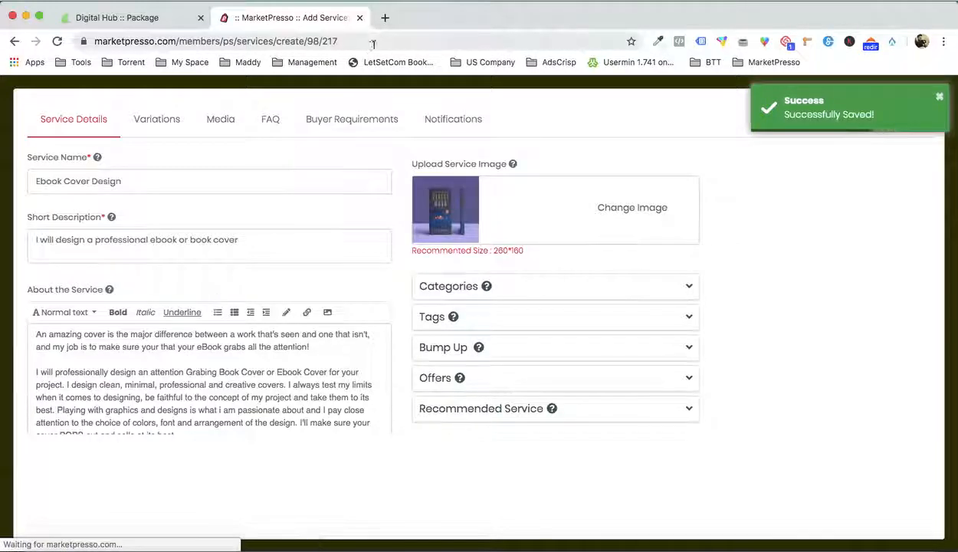
Step: Copy the Digital Hub storefront address into a new browser tab and remove its package/114 path
click(173, 27)
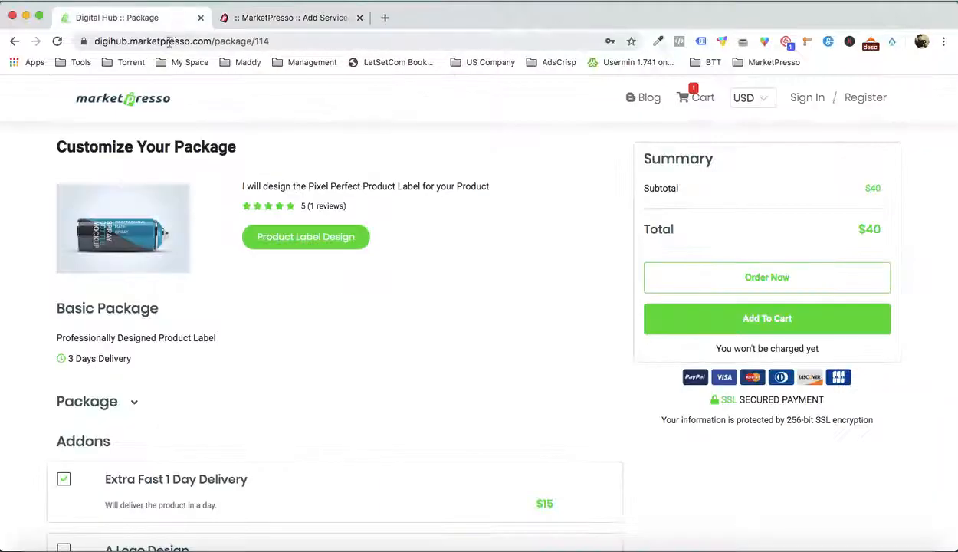
click(169, 42)
key(super+c)
click(387, 18)
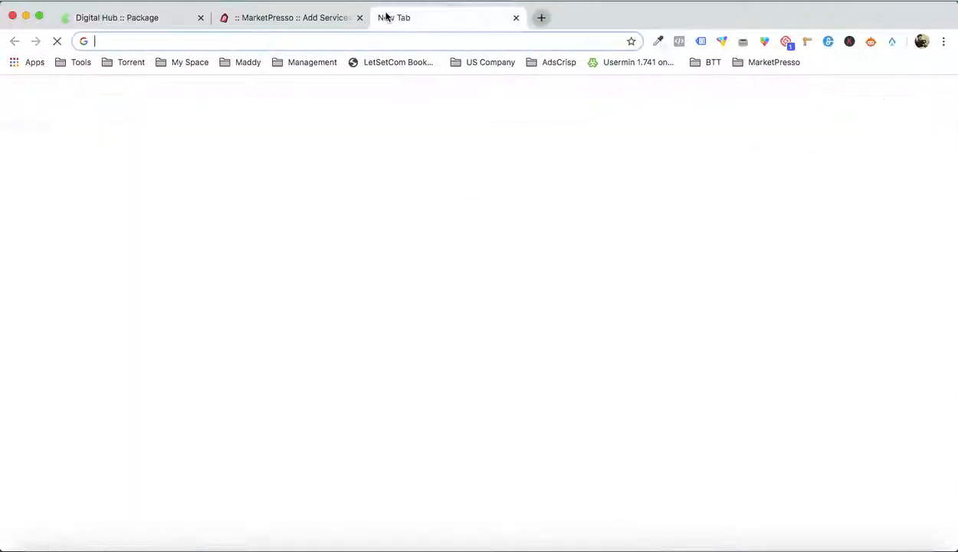
key(super+v)
drag(254, 41, 325, 45)
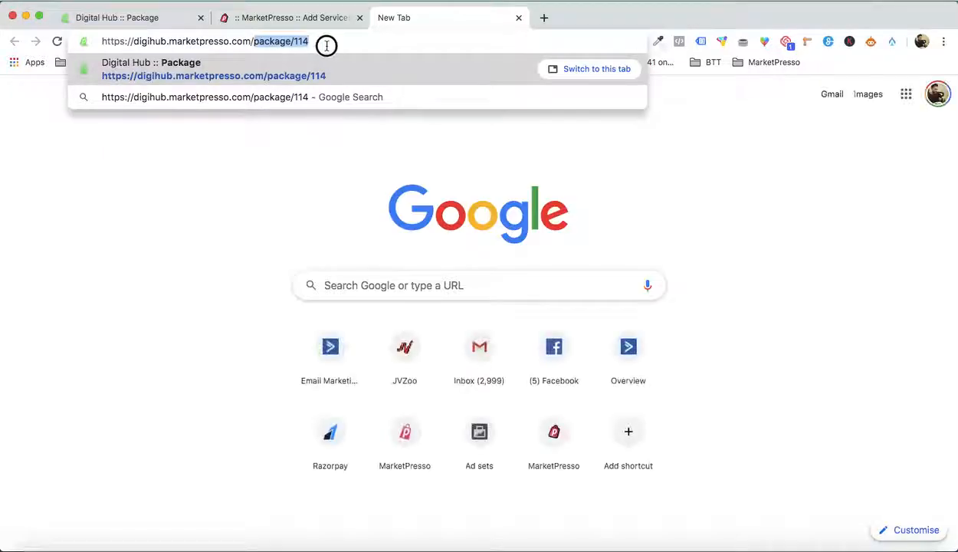
key(BackSpace)
Step: Change the address's subdomain to digimarket and load the Digi Marketplace home page
click(164, 41)
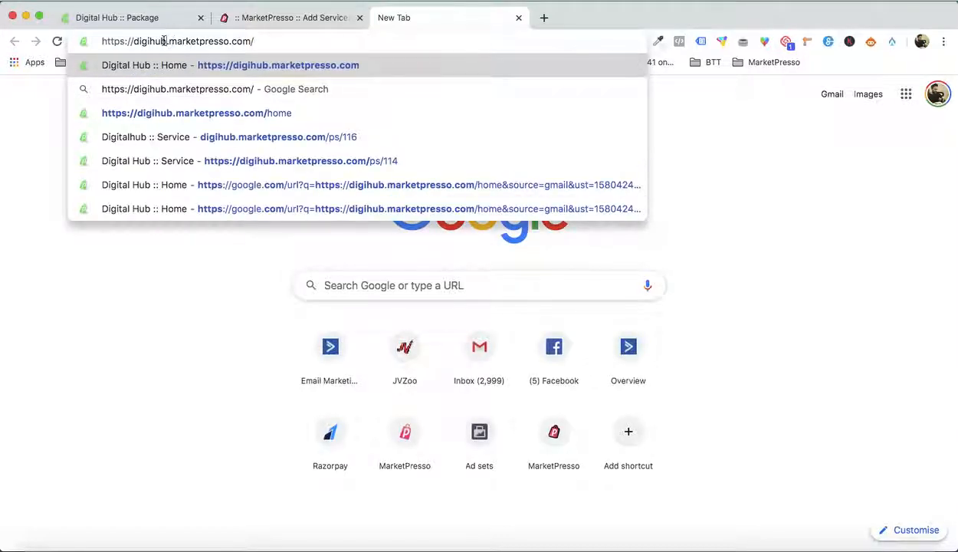
key(BackSpace)
key(BackSpace)
key(BackSpace)
text(market)
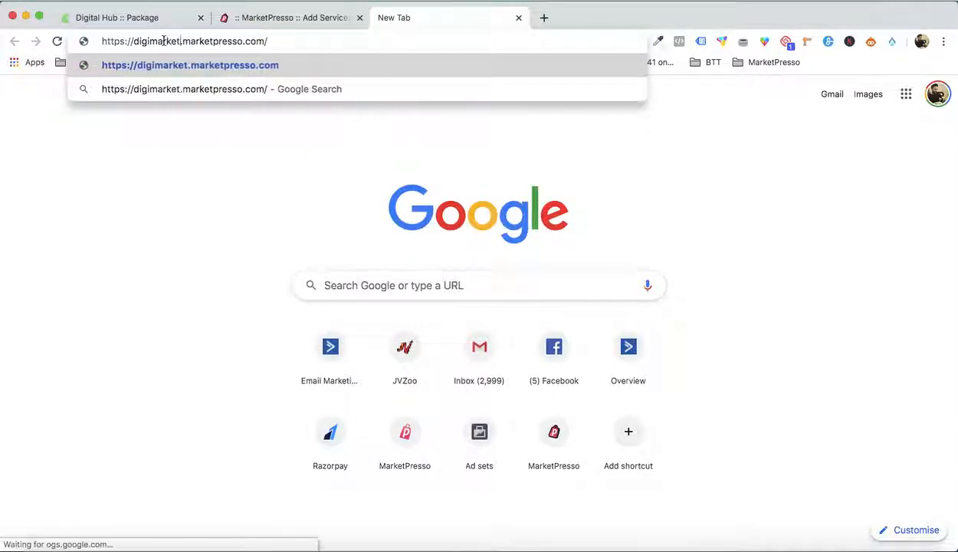
key(Return)
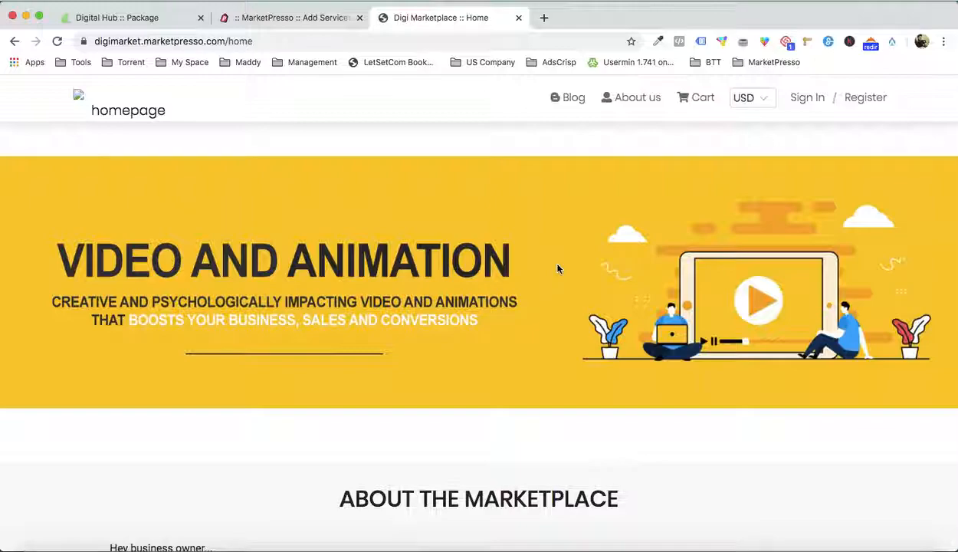
Step: Look over the Digi Marketplace home page down to About the Marketplace and return to the Ebook Cover Design service
scroll(558, 268, down, 2)
scroll(558, 268, down, 5)
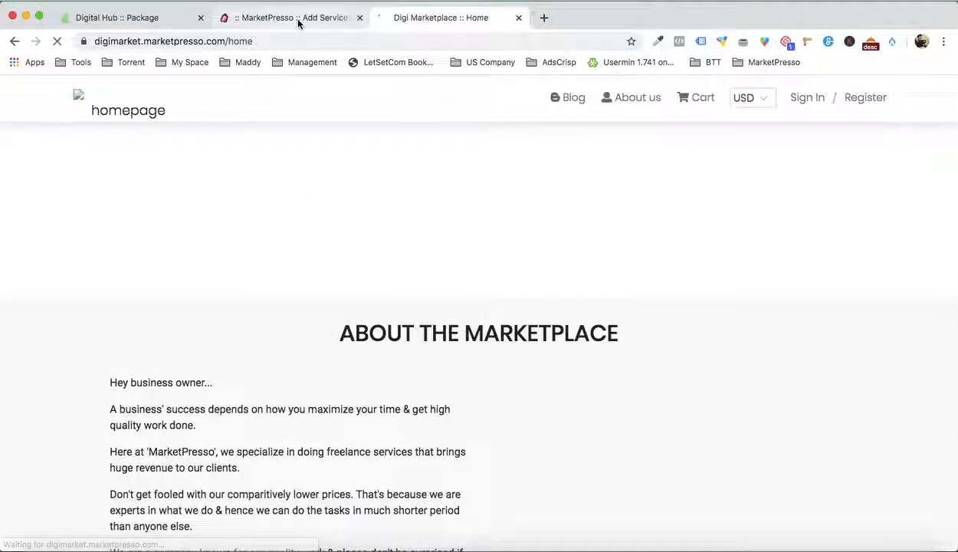
click(298, 20)
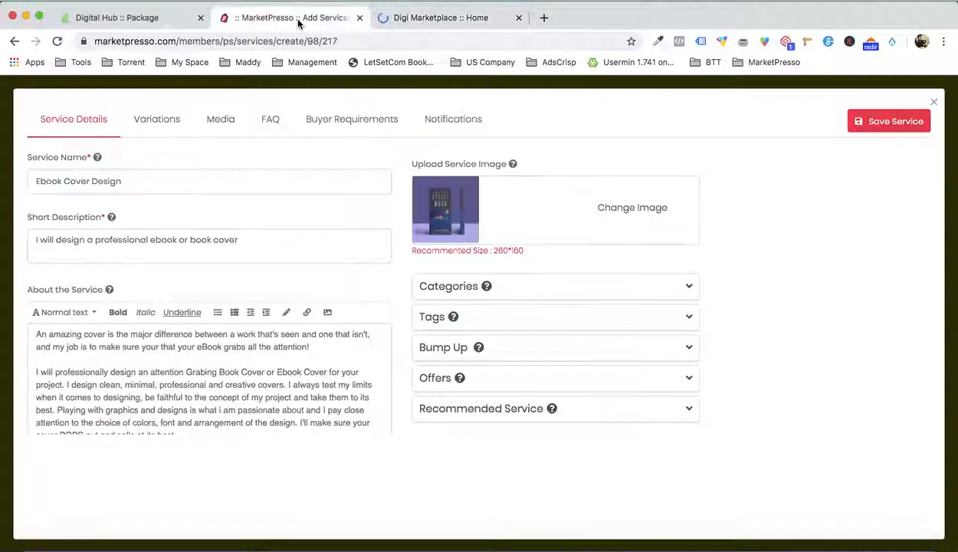
Step: Open the Ebook Cover Design service's variations and title the first variation Basic
click(158, 120)
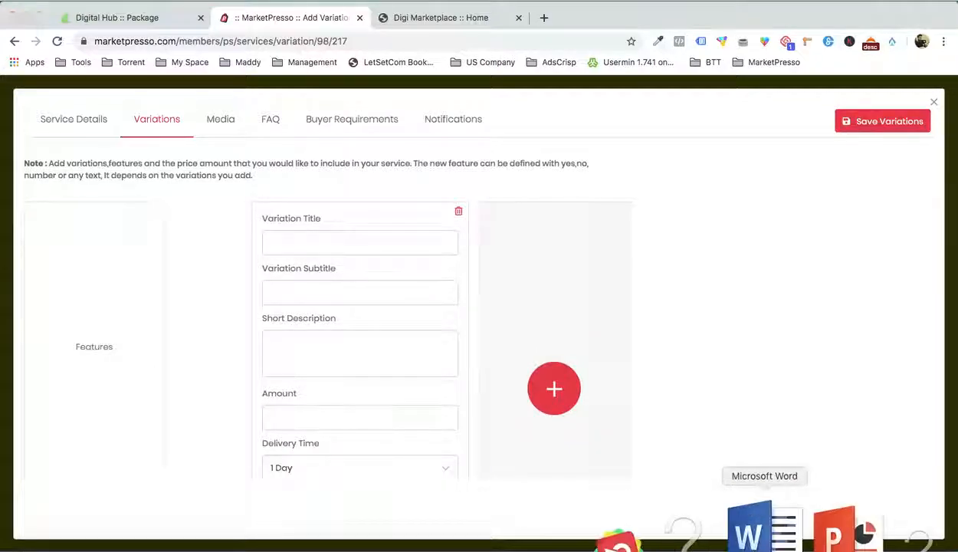
click(759, 521)
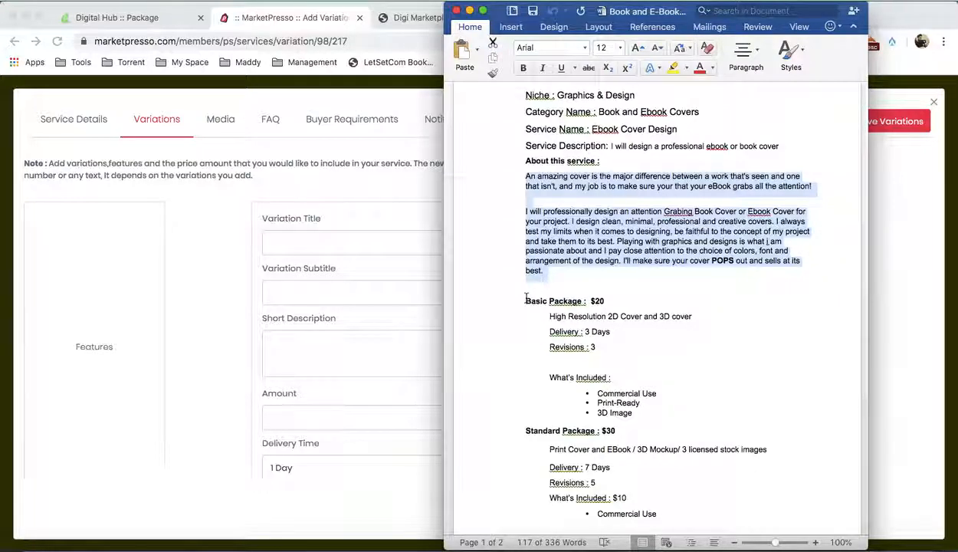
click(334, 243)
text(Basic)
Step: Copy "High Resolution 2D Cover and 3D cover" from the Word document's Basic Package into the Basic variation's short description
click(352, 294)
click(764, 529)
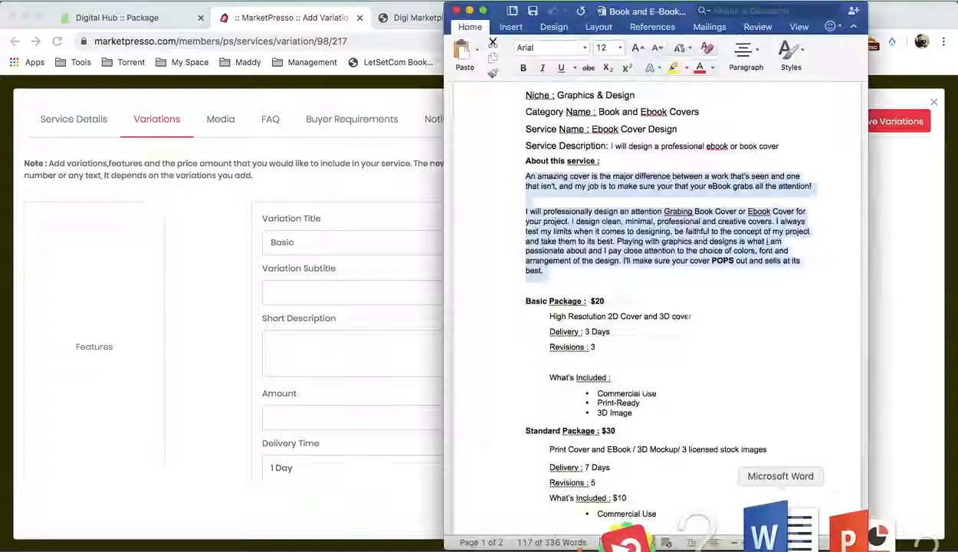
scroll(591, 307, down, 3)
scroll(591, 307, down, 2)
drag(550, 192, 689, 193)
key(super+c)
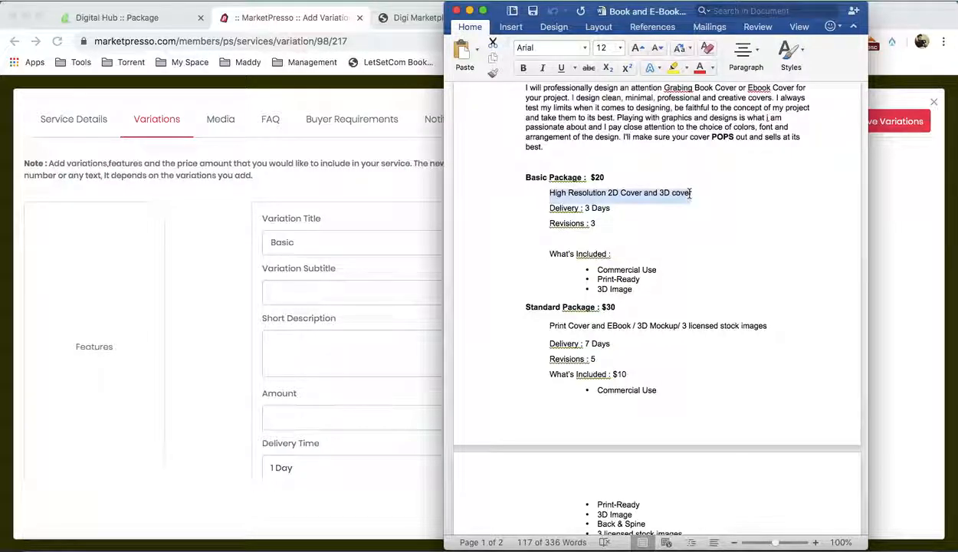
click(283, 336)
key(super+v)
Step: Set the Basic variation's amount to 50, its delivery time to 5 Days and its revision to 3 Revisions
scroll(308, 341, down, 2)
click(321, 317)
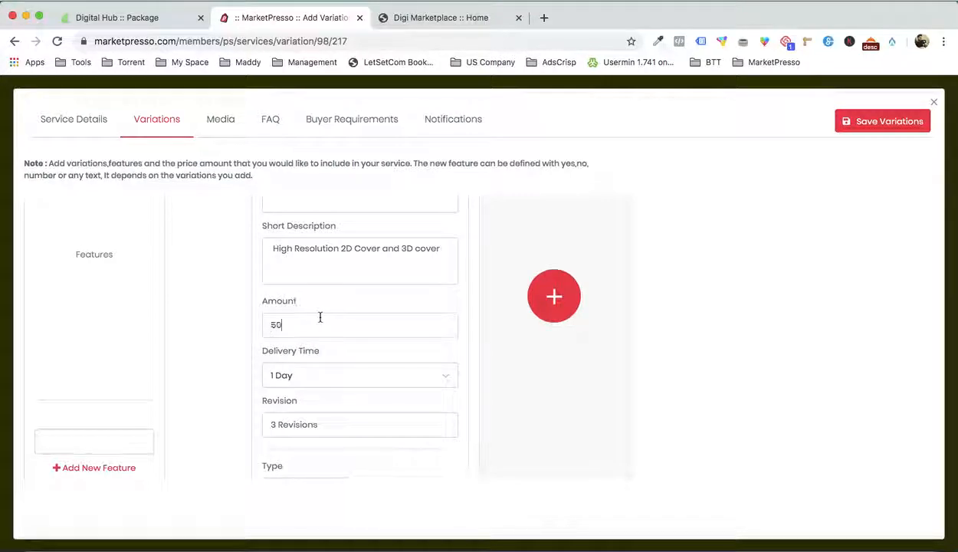
scroll(222, 326, down, 1)
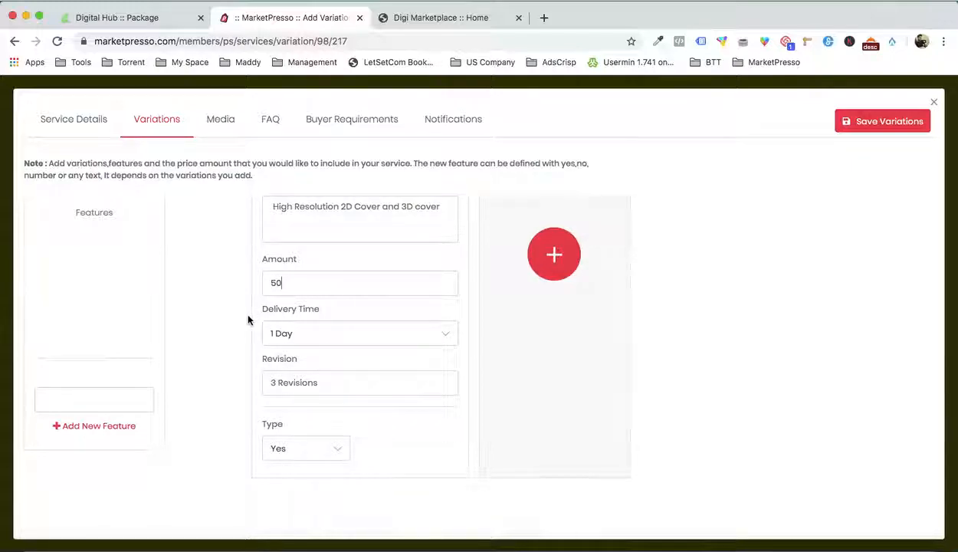
click(310, 332)
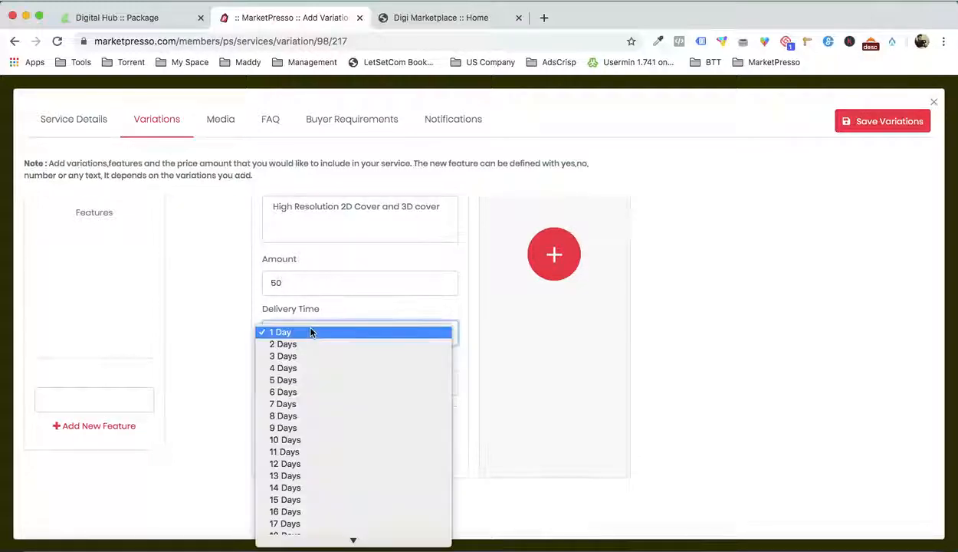
click(306, 380)
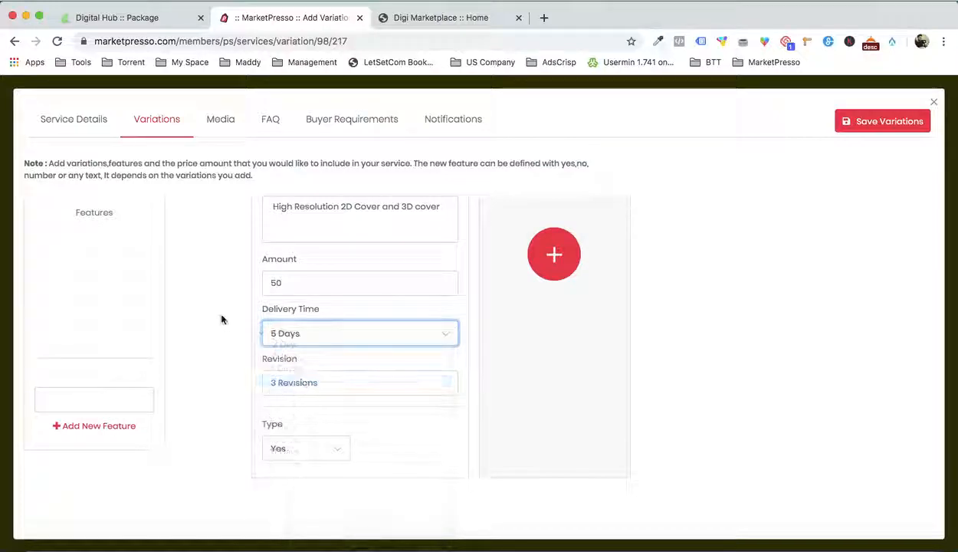
click(284, 383)
text(3 Revisions)
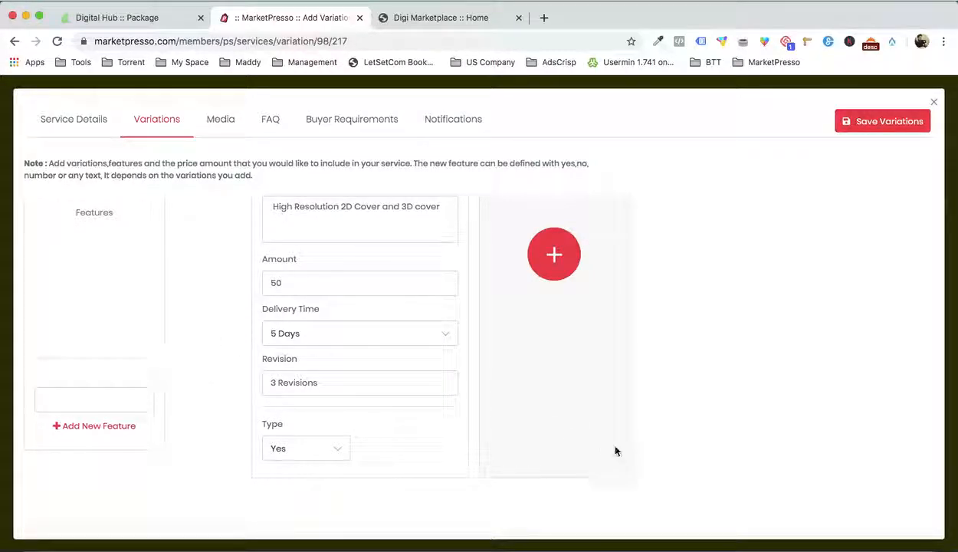
Step: Copy Commercial Use from the Word document as the first feature, without its bullet, and keep its Basic type as Yes
click(774, 529)
scroll(633, 318, down, 2)
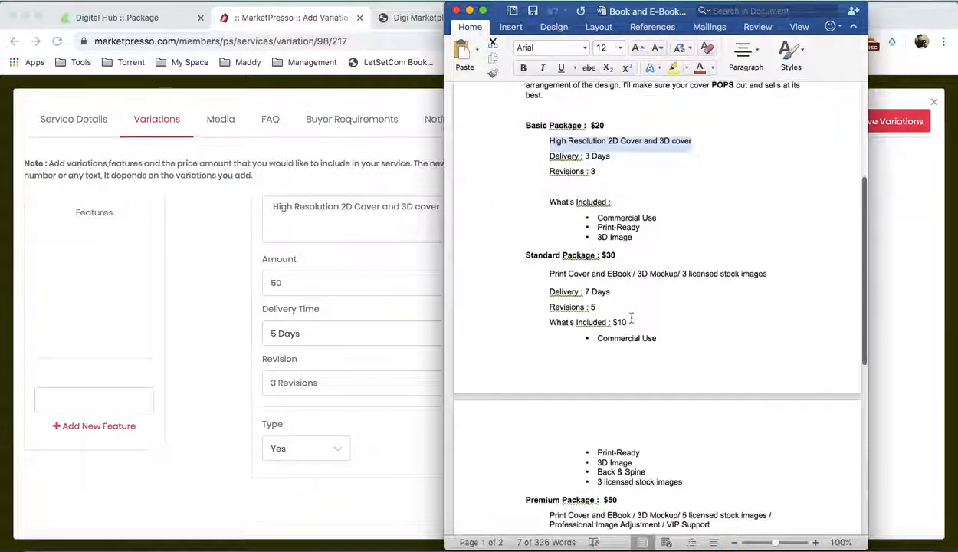
drag(596, 216, 656, 216)
key(super+c)
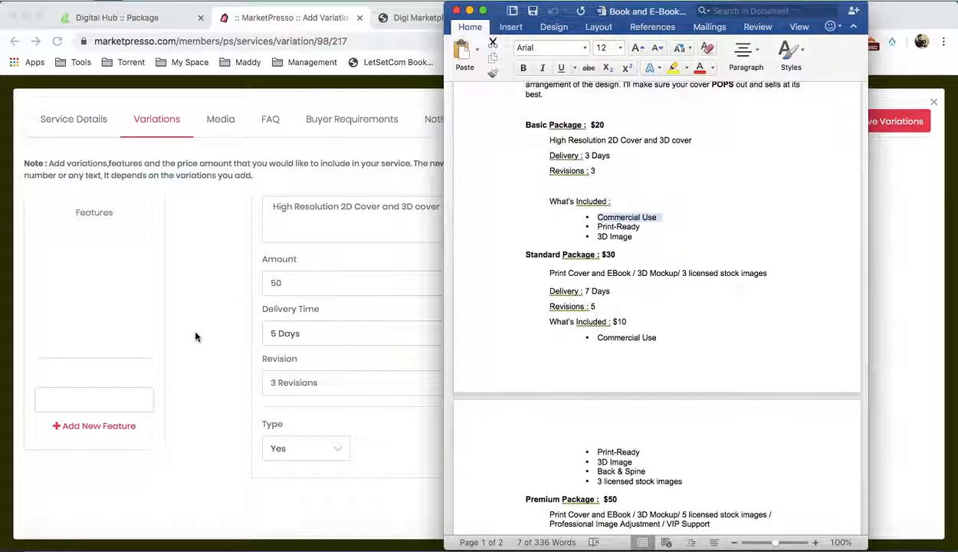
click(114, 392)
key(super+v)
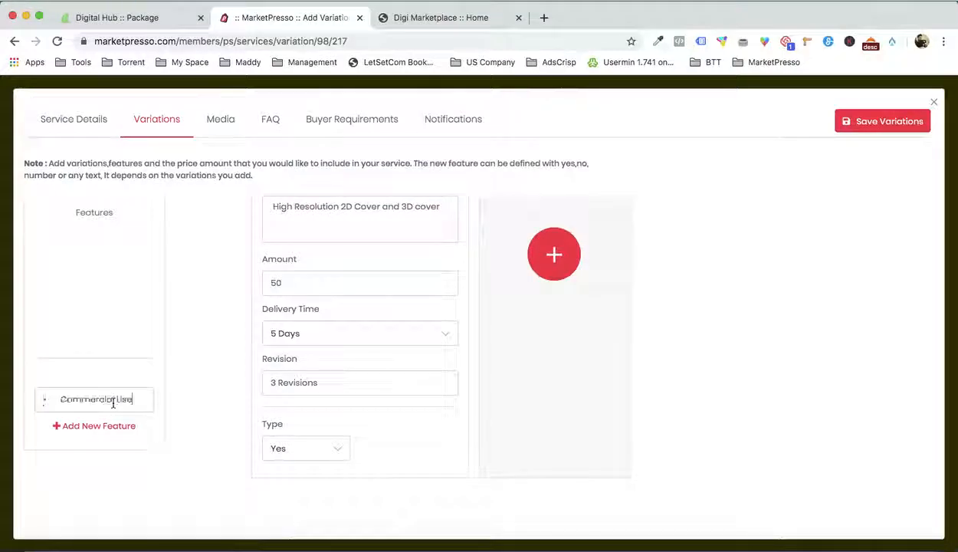
click(57, 400)
key(BackSpace)
key(BackSpace)
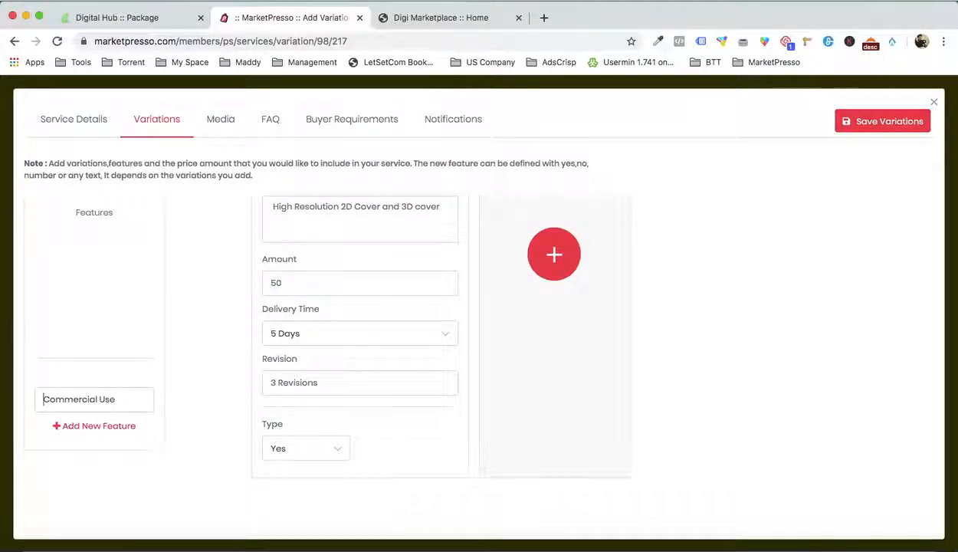
click(305, 452)
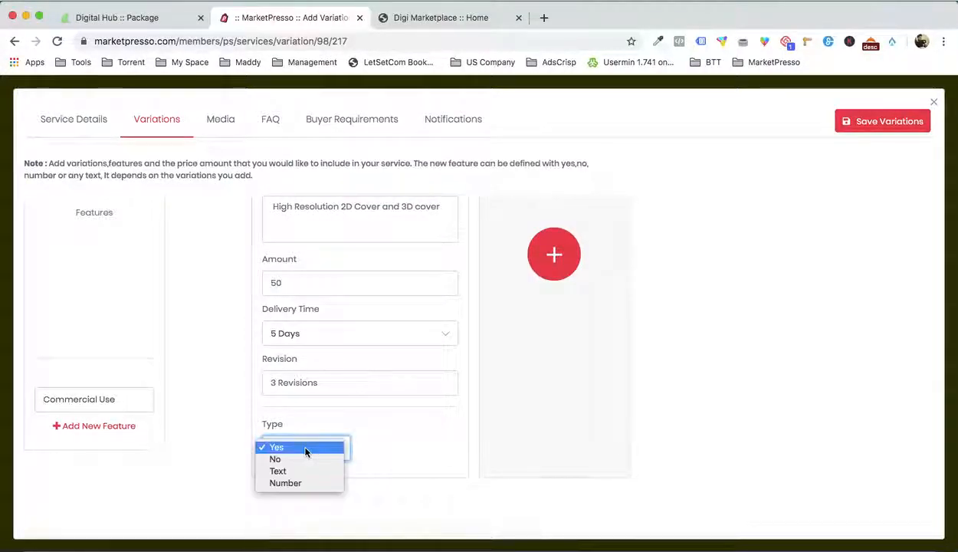
click(305, 452)
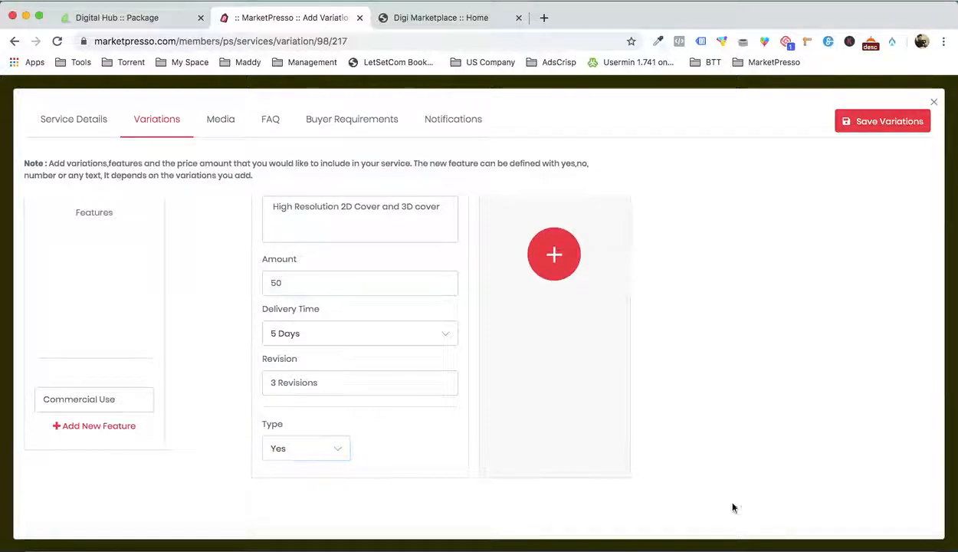
Step: Select 3D Image in the Word document's Basic Package and add a second feature row containing the pasted text Commercial Use
click(761, 526)
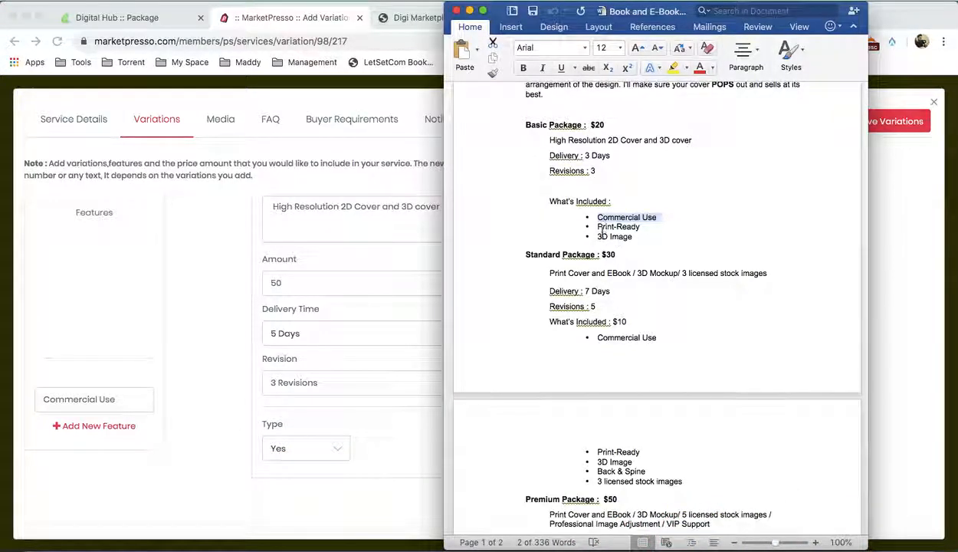
drag(599, 236, 629, 237)
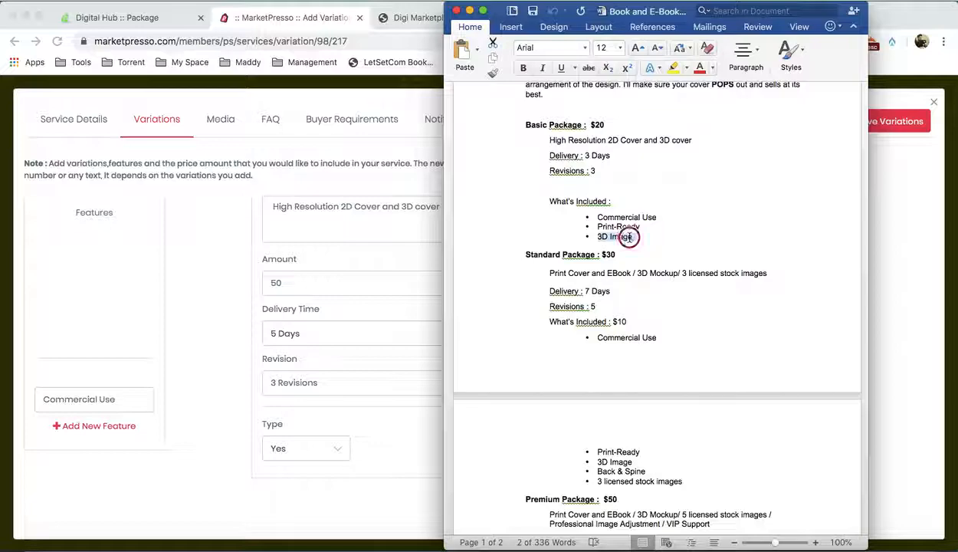
click(135, 389)
click(106, 426)
key(super+v)
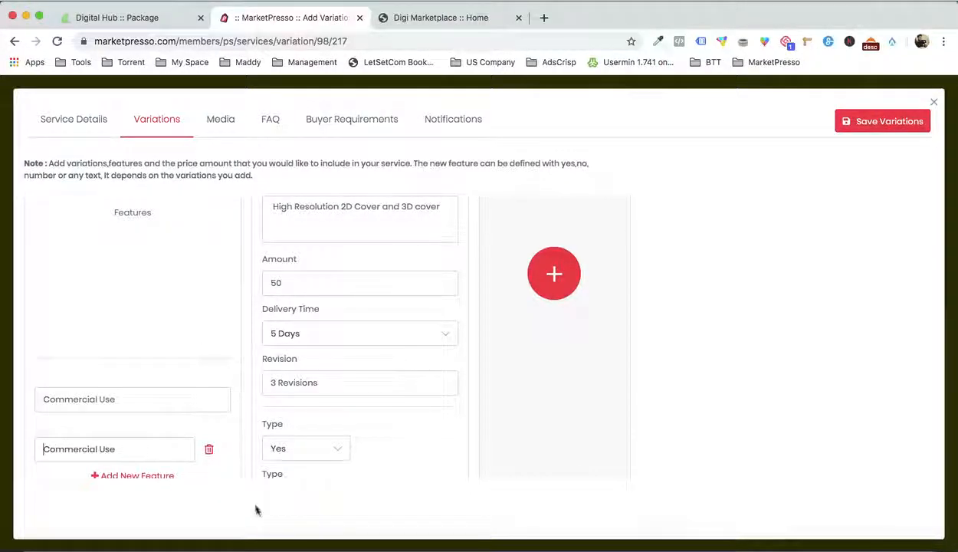
scroll(233, 387, down, 2)
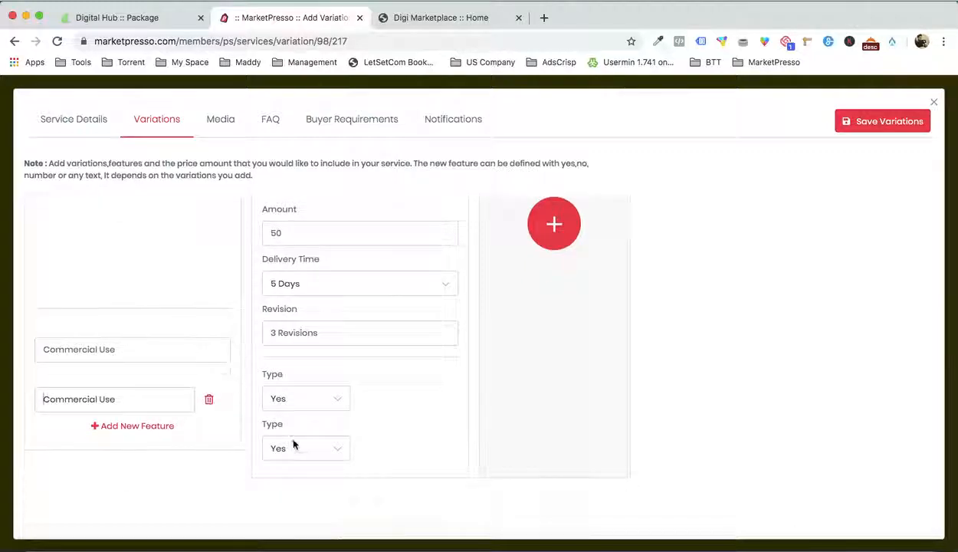
Step: Add two more variations to the service and title them Standard and Premium
scroll(383, 422, up, 5)
click(553, 406)
click(494, 240)
text(Standard)
click(783, 417)
click(727, 240)
text(Premium)
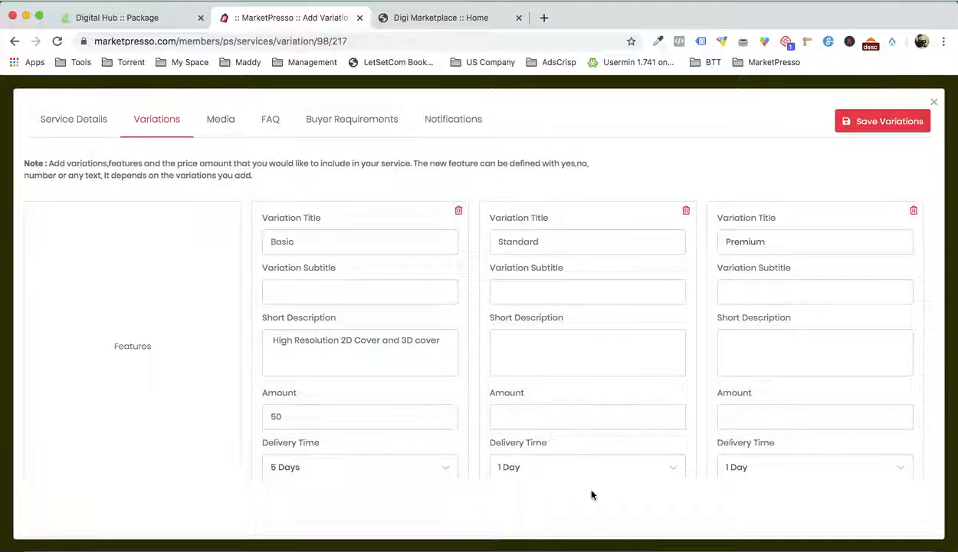
Step: Set the amount to 100 for the Standard variation and 150 for the Premium variation
scroll(562, 376, down, 1)
click(548, 370)
text(100)
key(Tab)
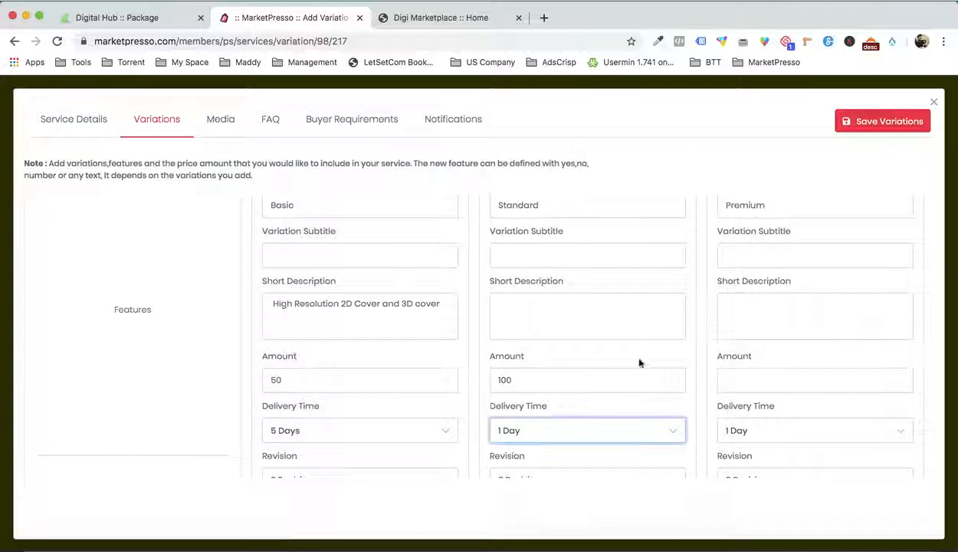
click(724, 379)
text(150)
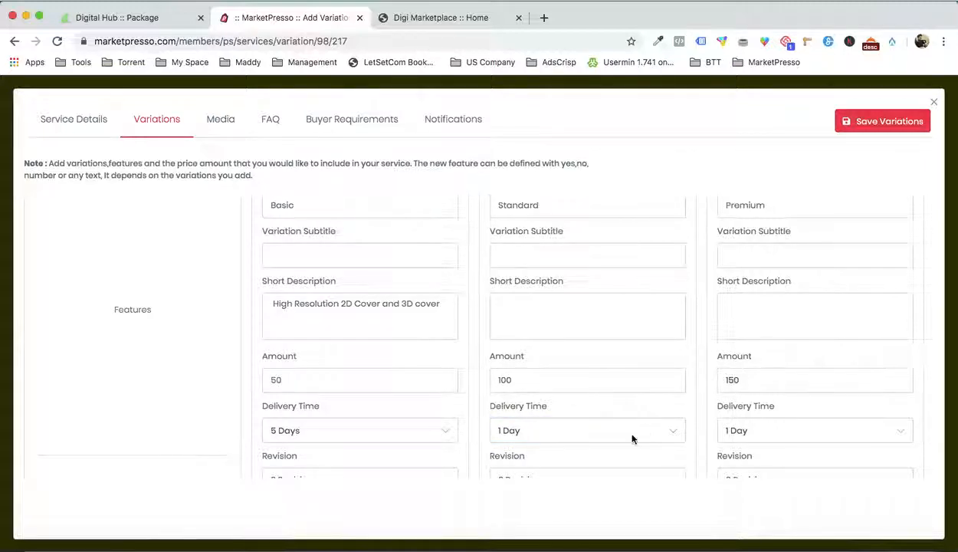
Step: Set the delivery time to 4 Days for the Standard variation and 2 Days for the Premium variation
click(632, 438)
click(601, 463)
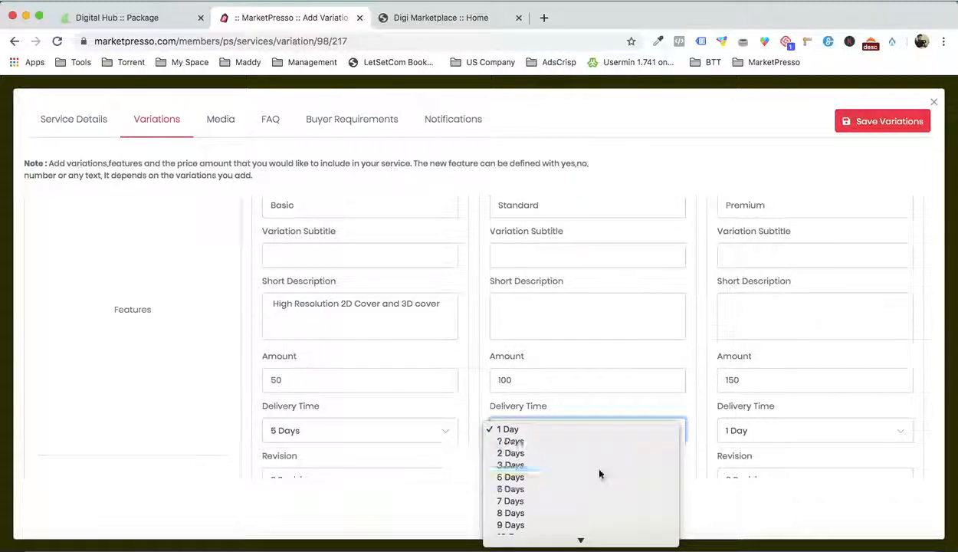
click(742, 430)
click(738, 439)
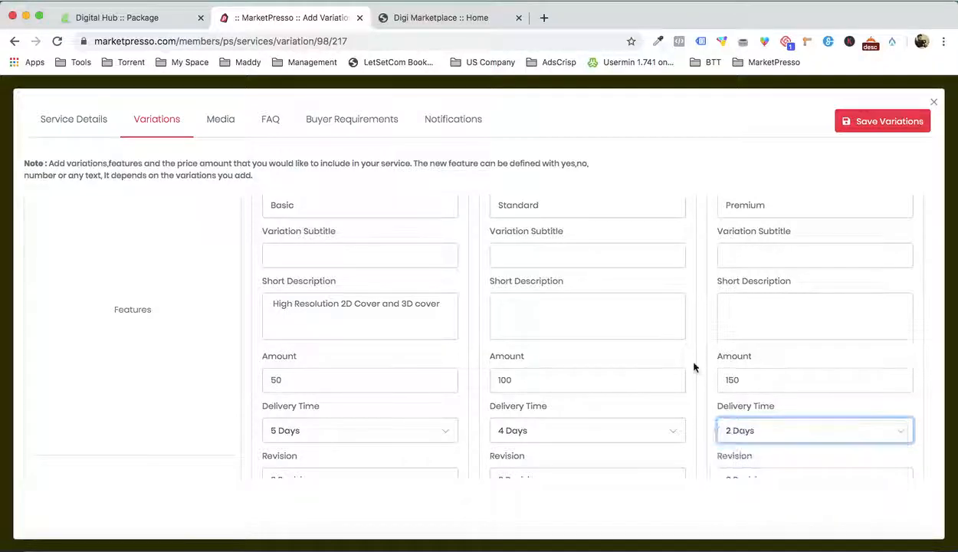
Step: Change the revision text of both the Standard and Premium variations to 5 Revisions
scroll(694, 367, down, 3)
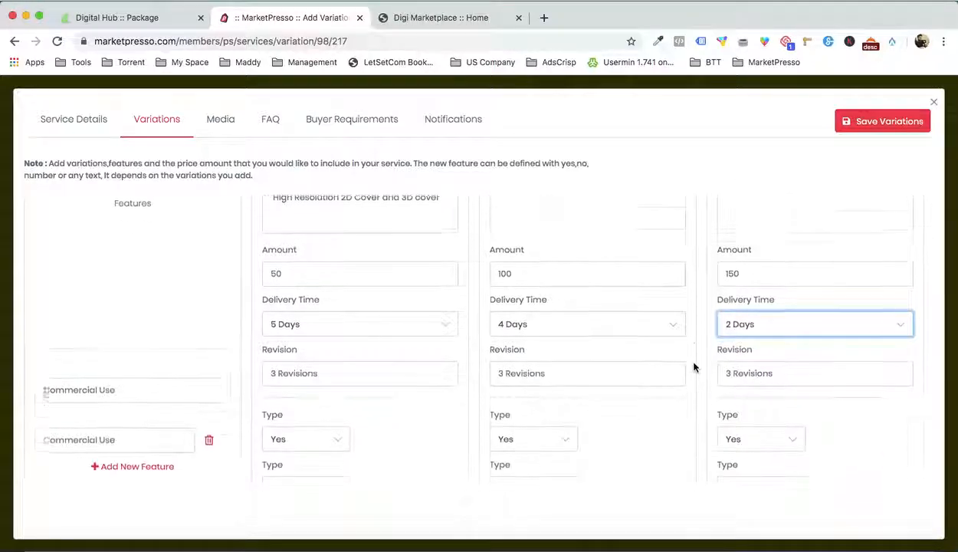
triple_click(367, 370)
click(534, 376)
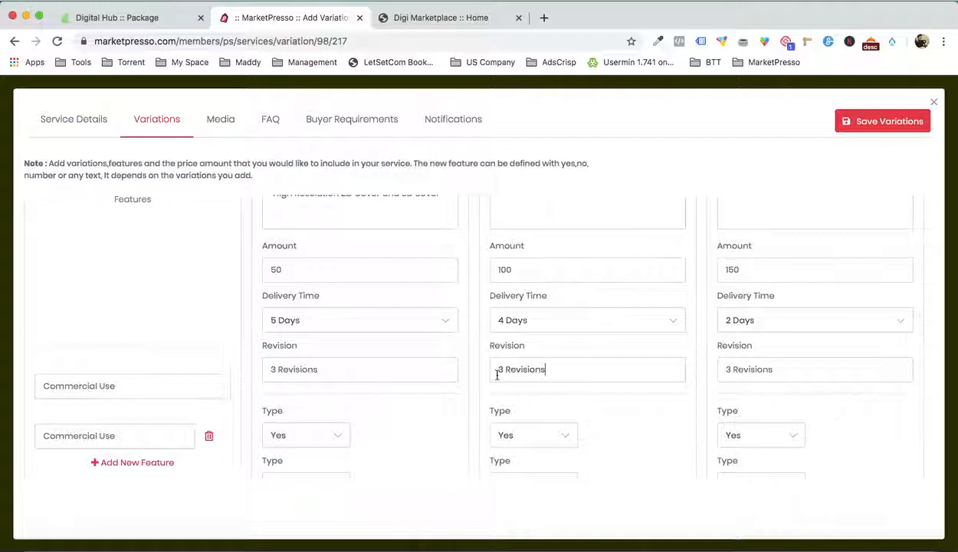
key(Delete)
text(5)
click(749, 369)
click(728, 369)
key(Delete)
text(5)
Step: Add Back & Spine from the Word document as a third feature, without its bullet, and set its Basic type to No
scroll(585, 397, down, 1)
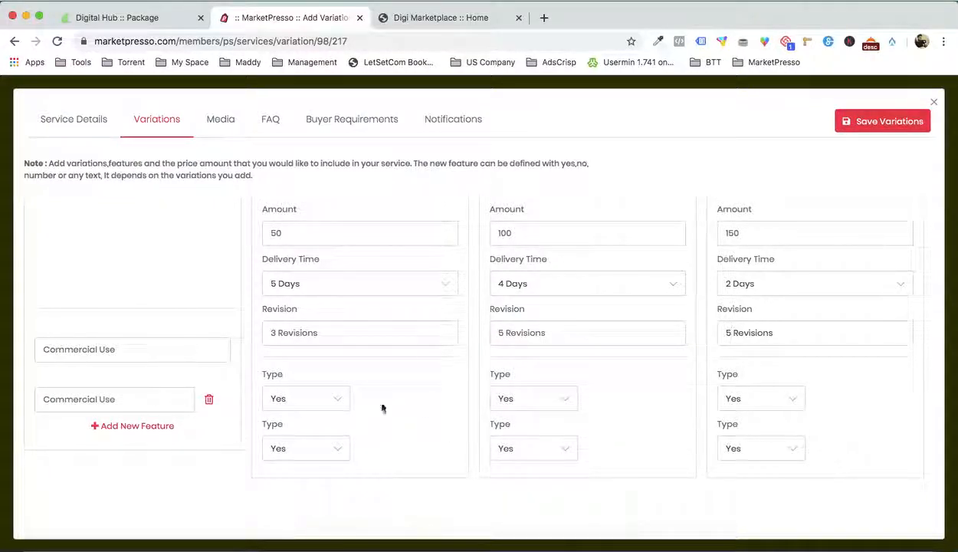
click(763, 541)
scroll(742, 355, down, 5)
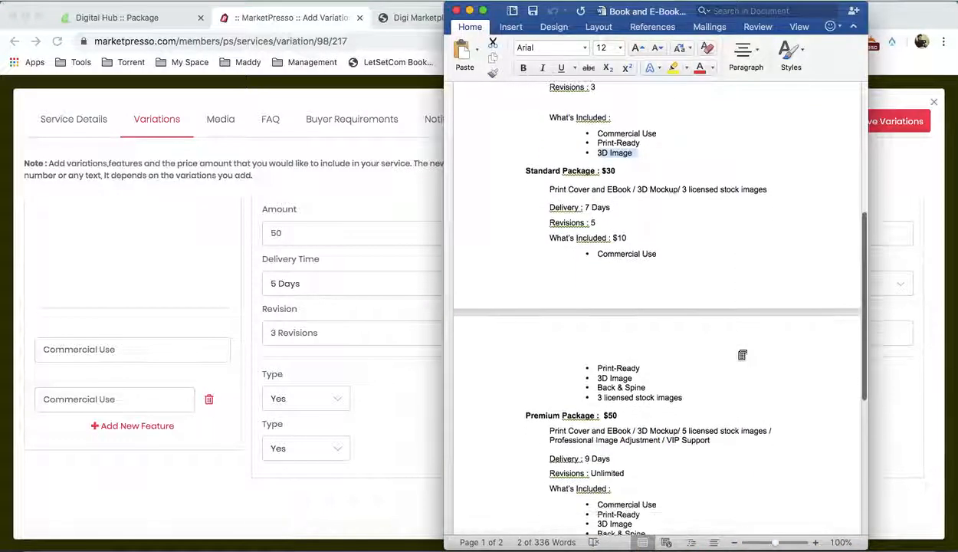
drag(596, 373, 642, 375)
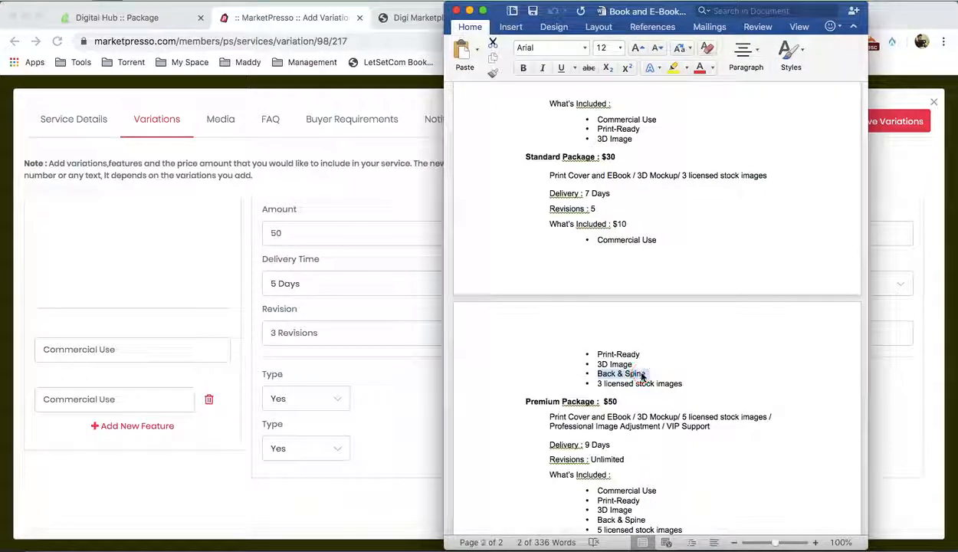
click(149, 425)
click(129, 428)
text(•	Back & Spine)
scroll(123, 396, down, 2)
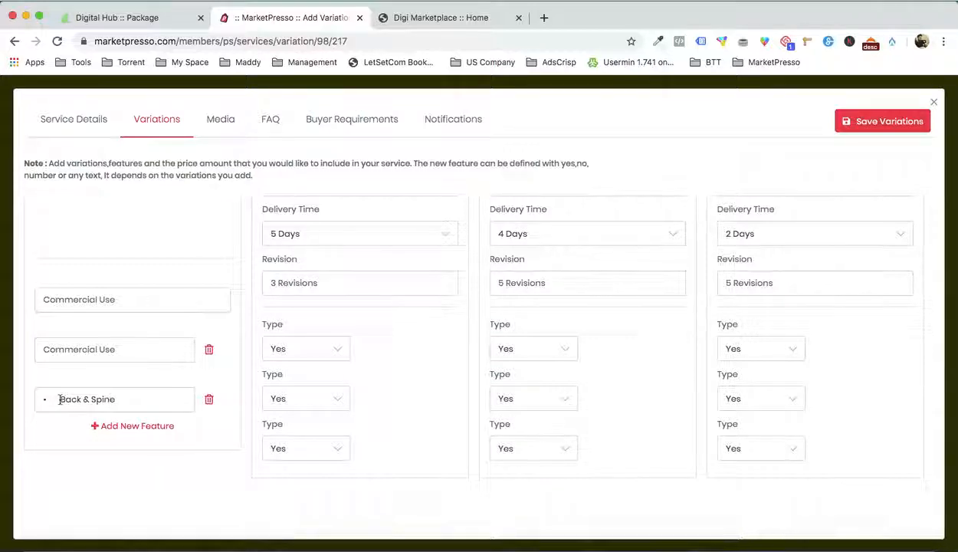
drag(59, 398, 43, 399)
key(BackSpace)
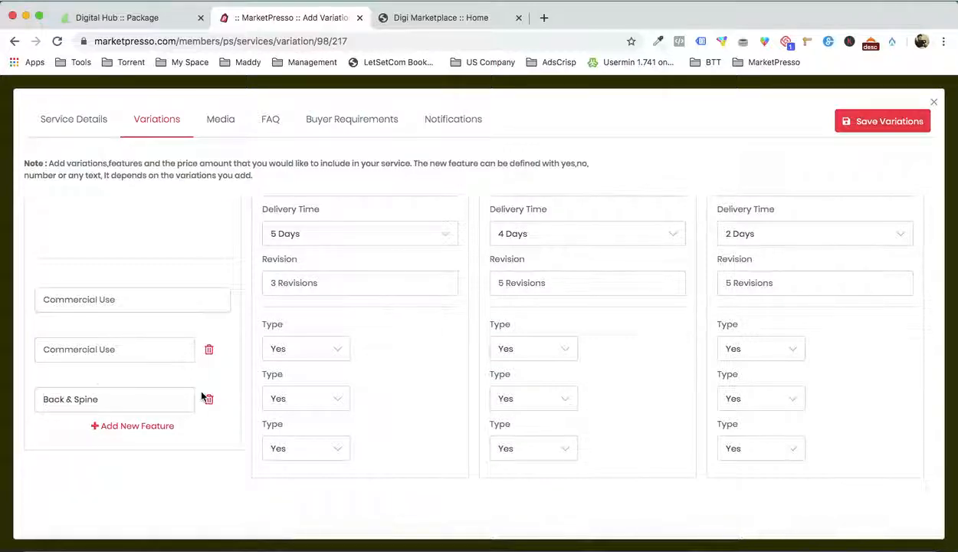
click(321, 441)
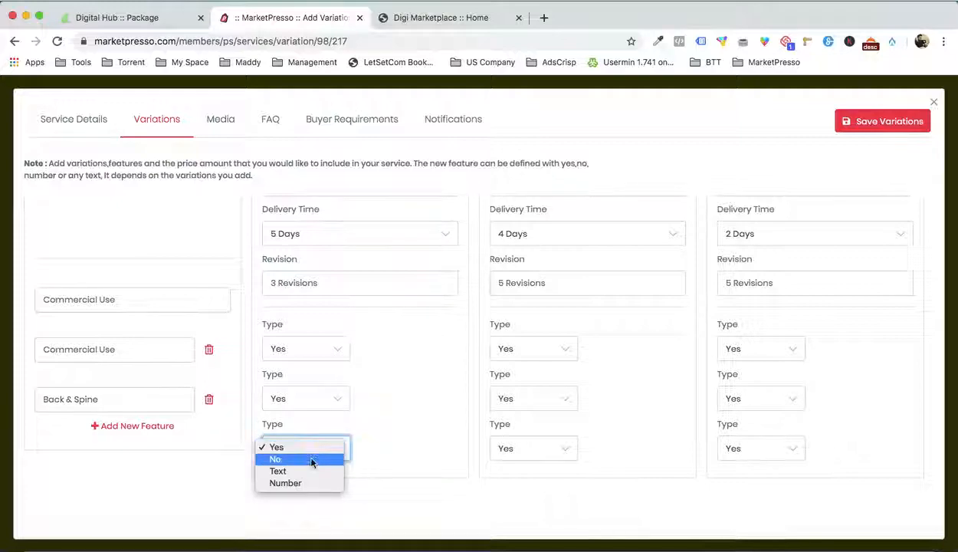
click(312, 459)
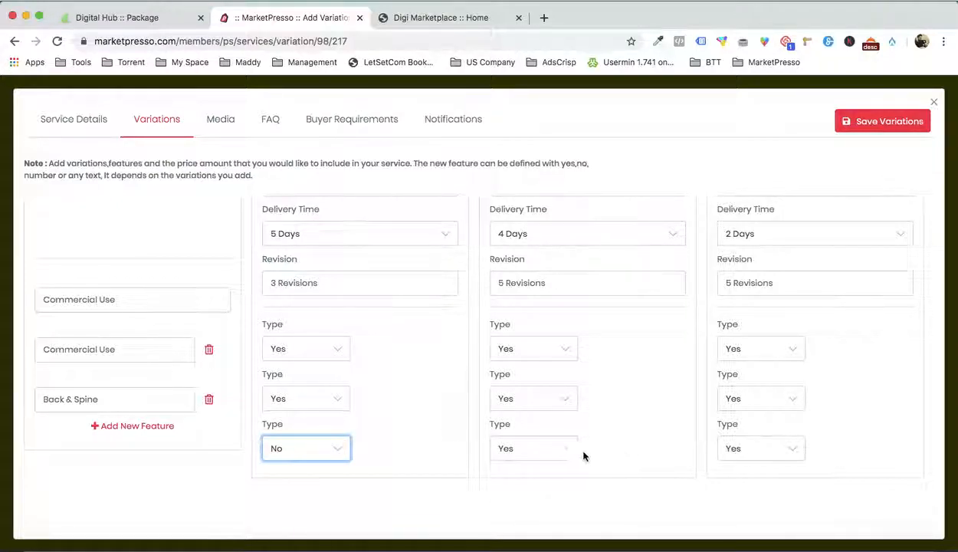
Step: Add 3 licensed stock images from the Word document as a fourth feature, without its bullet
click(157, 429)
click(783, 530)
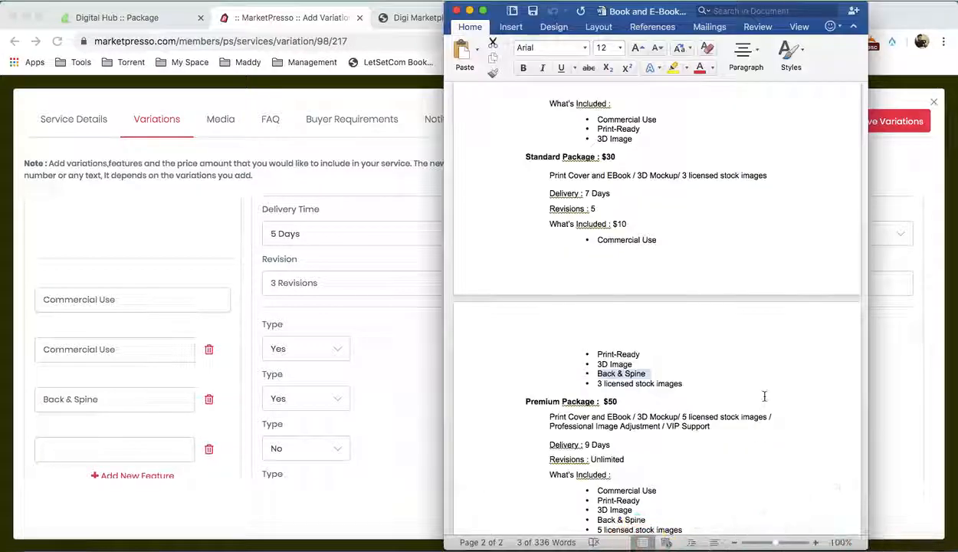
drag(599, 381, 675, 382)
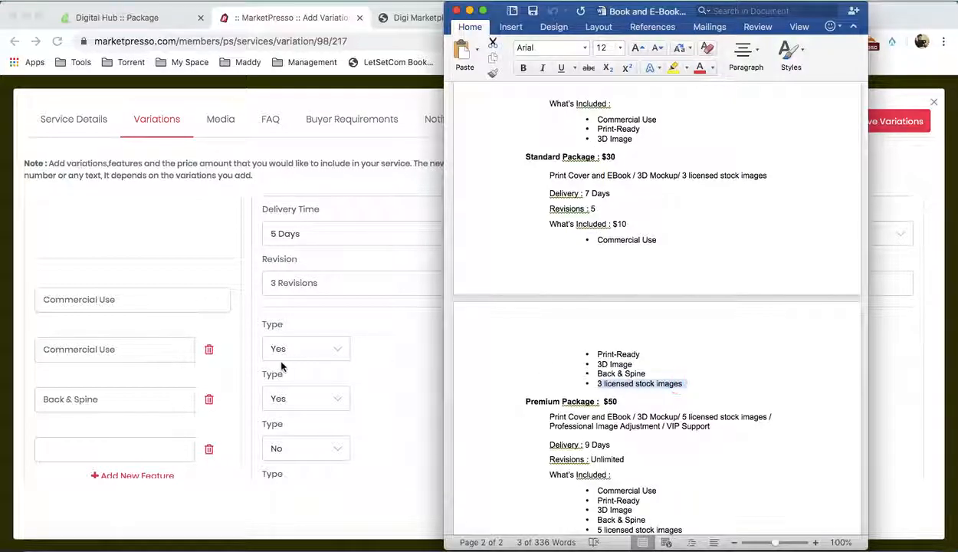
click(112, 408)
click(119, 447)
key(super+v)
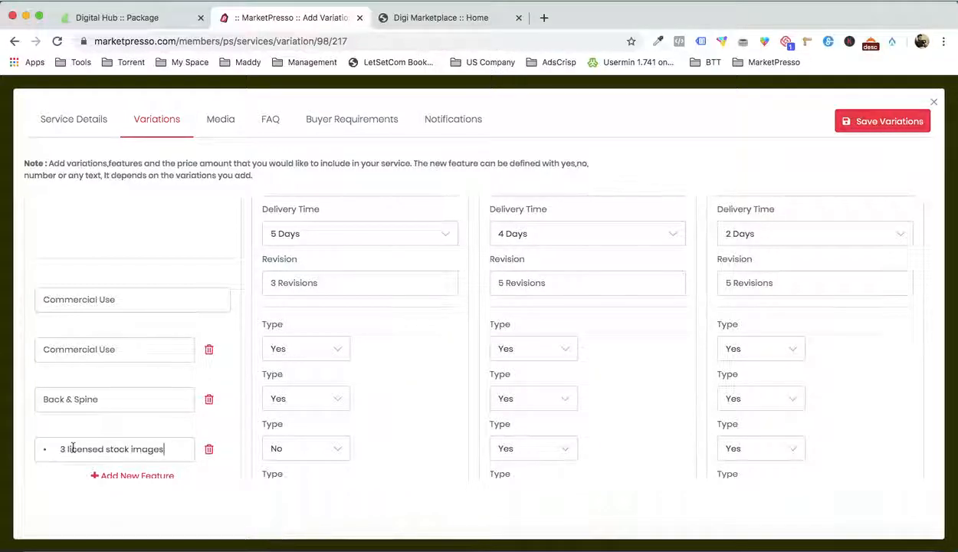
click(61, 448)
key(BackSpace)
key(BackSpace)
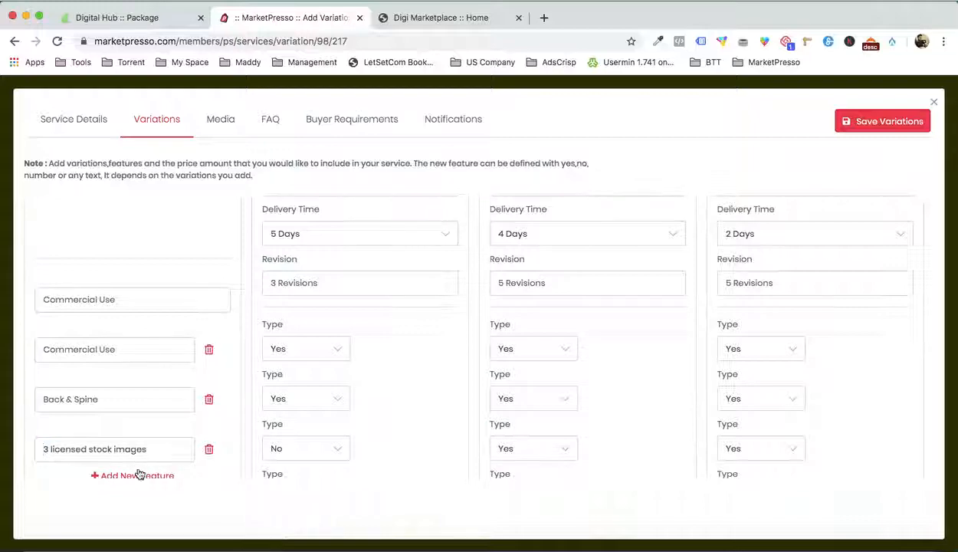
Step: Set the type of the 3 licensed stock images feature to No for the Basic and Standard variations
scroll(257, 433, down, 1)
click(313, 449)
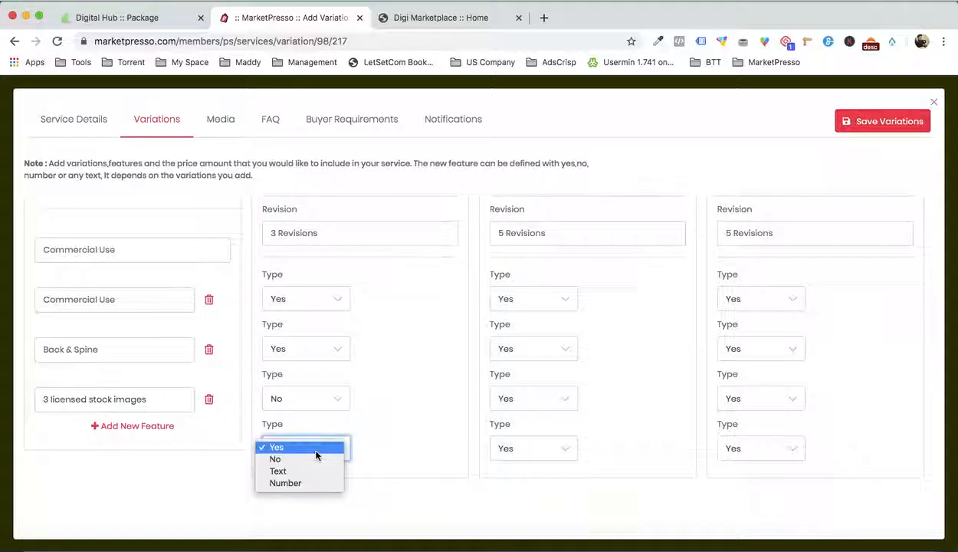
click(306, 459)
click(534, 452)
click(528, 447)
key(n)
Step: Copy the Premium package description from the Word document into the Premium variation's short description, without the leading space
scroll(750, 419, up, 3)
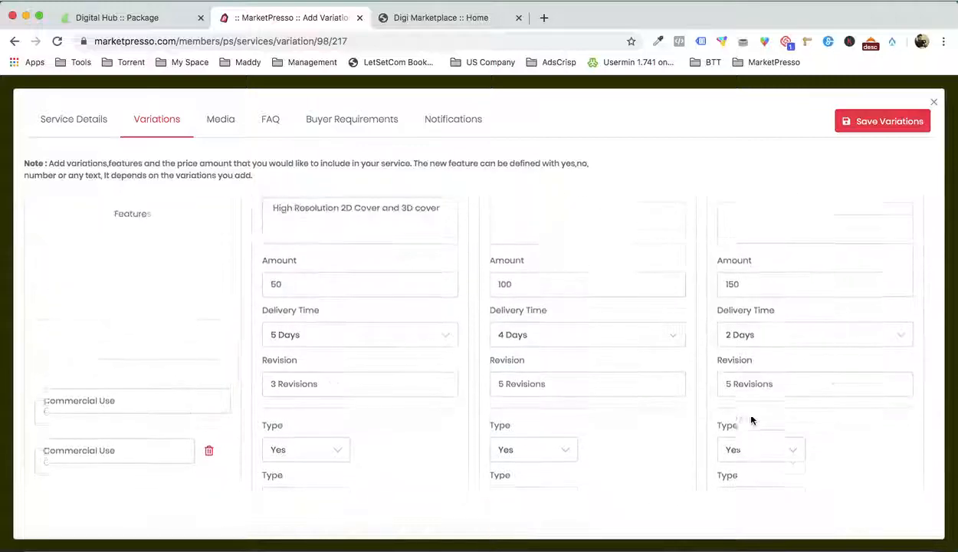
scroll(750, 419, up, 3)
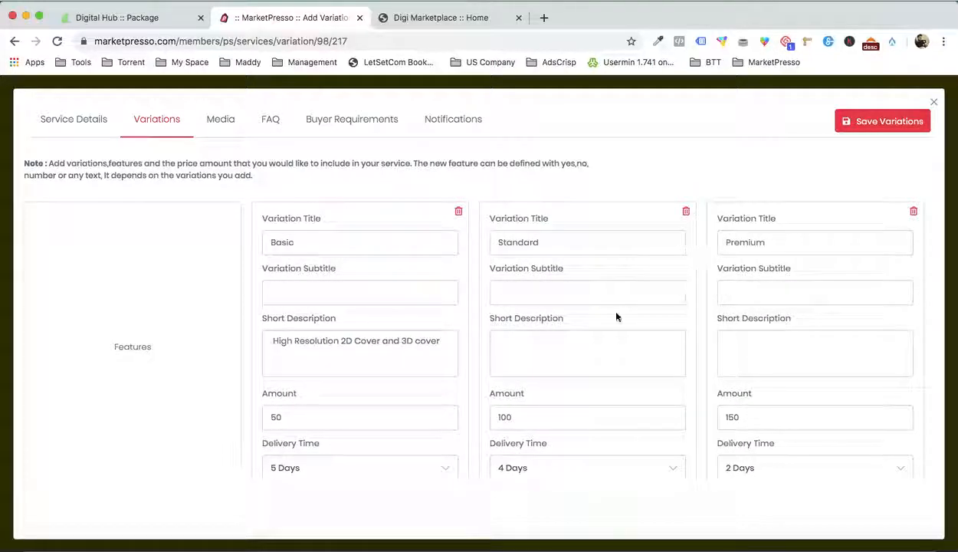
scroll(617, 316, down, 2)
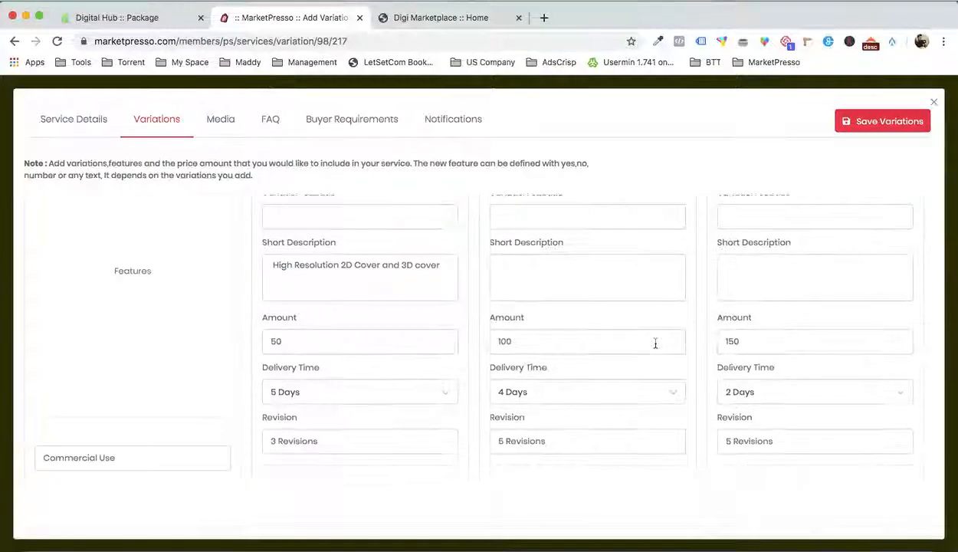
click(766, 527)
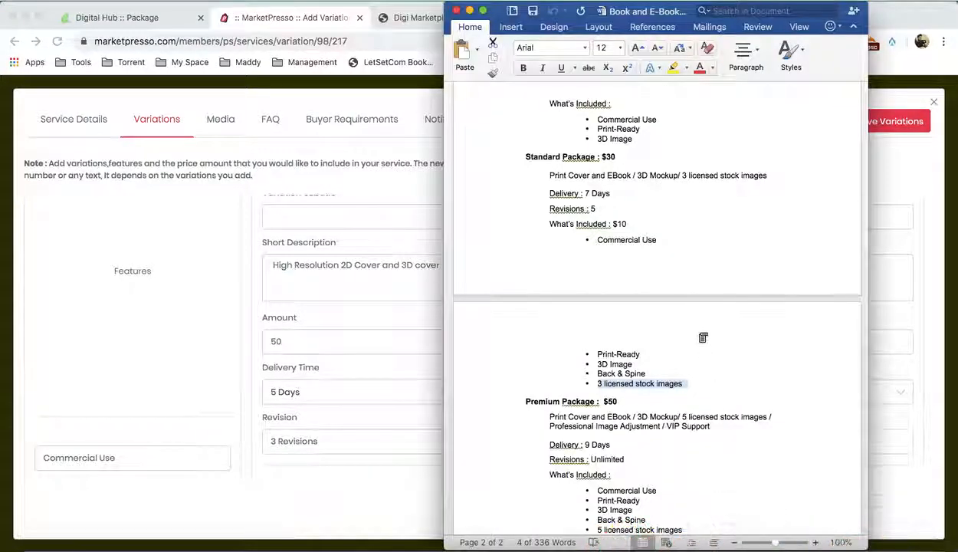
scroll(699, 333, down, 2)
drag(550, 349, 709, 359)
key(super+c)
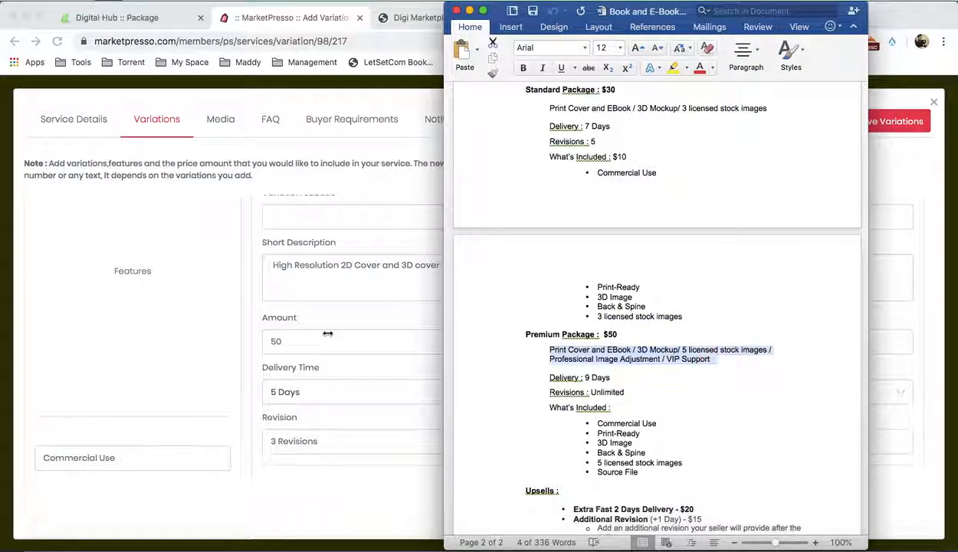
click(320, 327)
click(742, 270)
key(super+v)
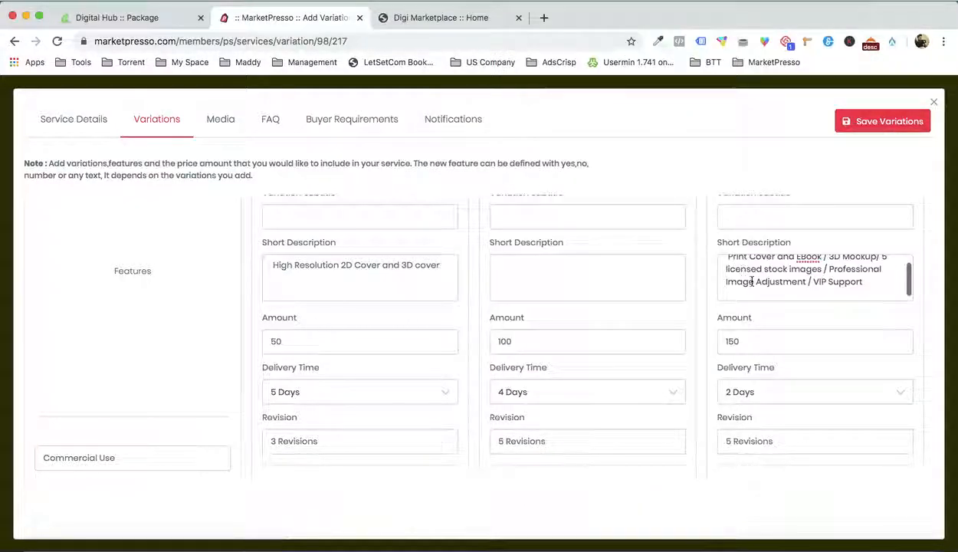
key(BackSpace)
key(Delete)
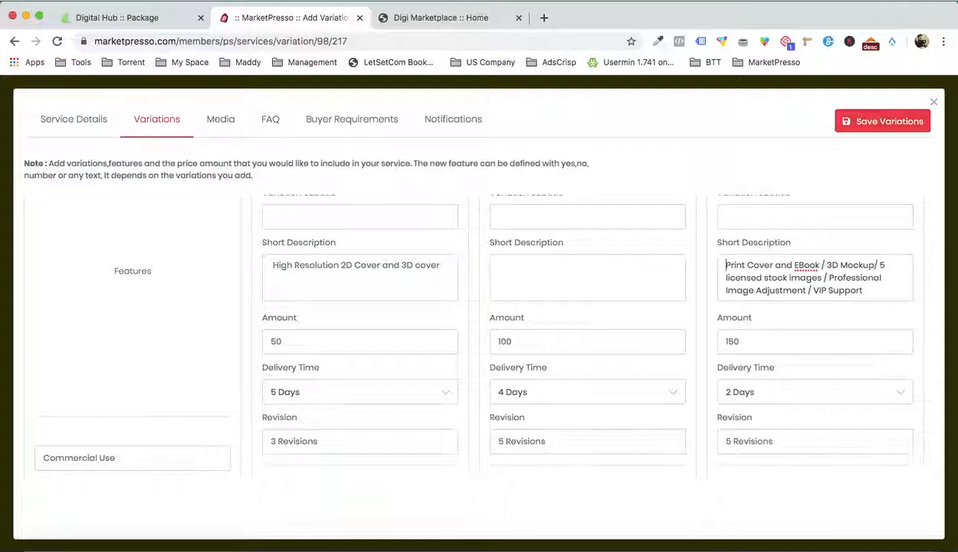
Step: Copy "Print Cover and EBook / 3D Mockup/ 3 licensed stock images" from the Word document into the Standard variation's short description
click(763, 528)
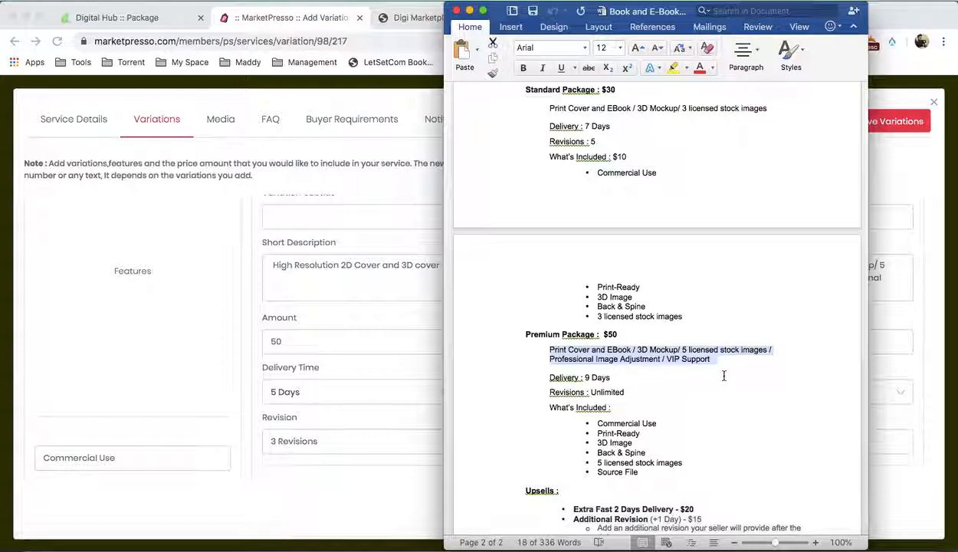
scroll(724, 375, up, 2)
drag(549, 156, 763, 157)
click(422, 285)
click(560, 260)
key(super+v)
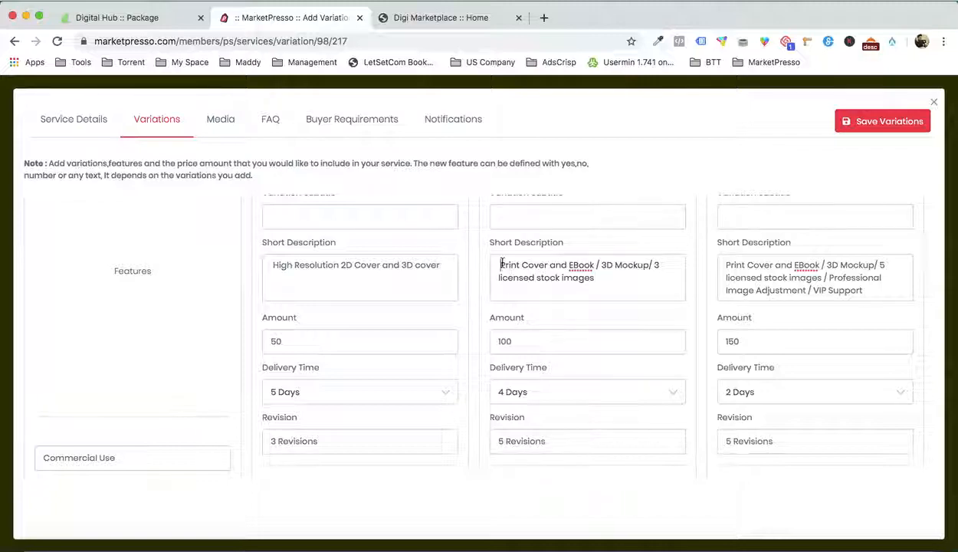
Step: Check the completed variation details and save the variations
scroll(605, 271, up, 2)
scroll(605, 271, down, 5)
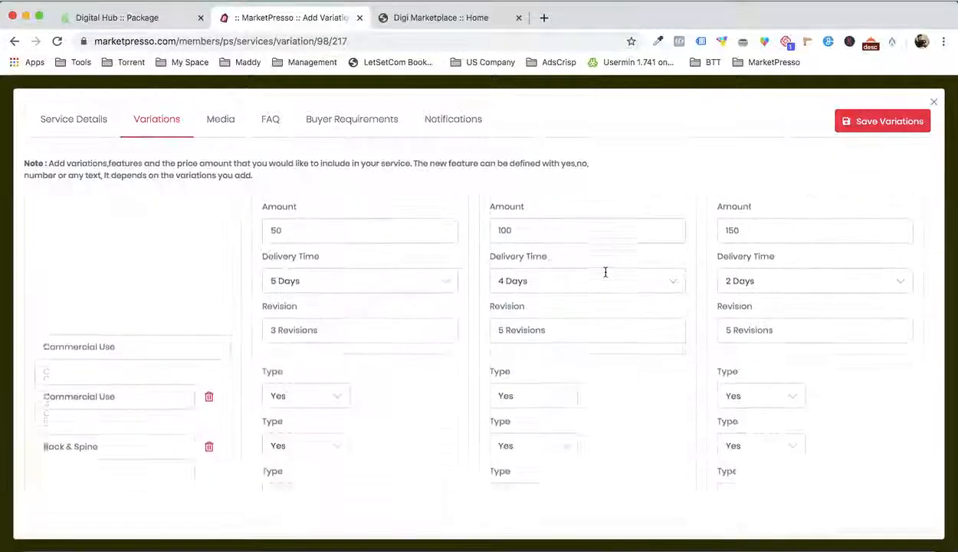
scroll(606, 271, down, 2)
scroll(606, 271, up, 3)
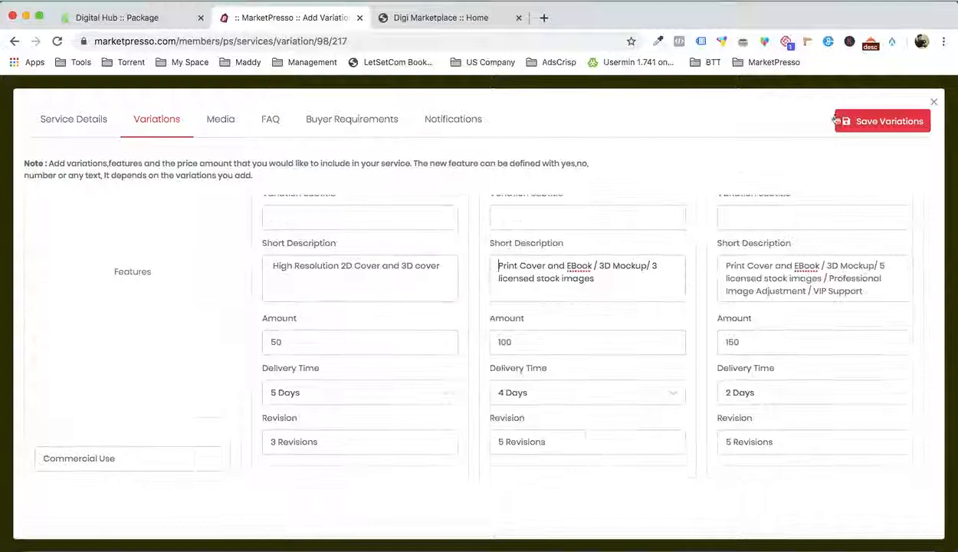
click(860, 121)
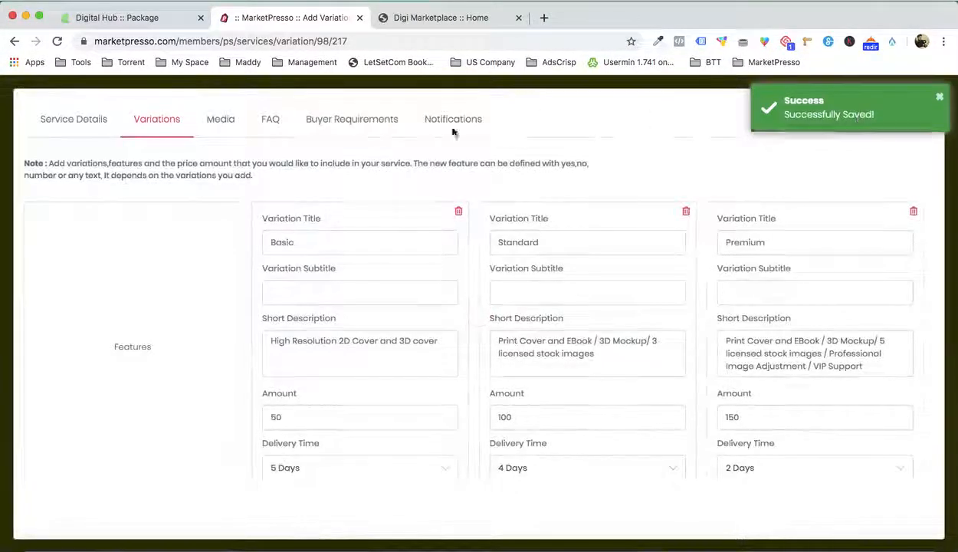
Step: Add the purple Orange Moon book image from the image library to the service's media
click(201, 131)
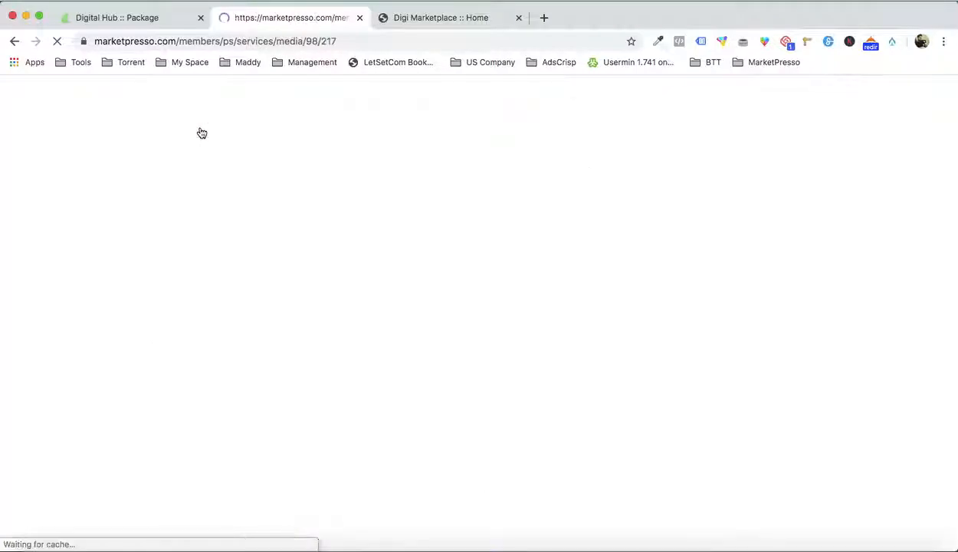
click(158, 324)
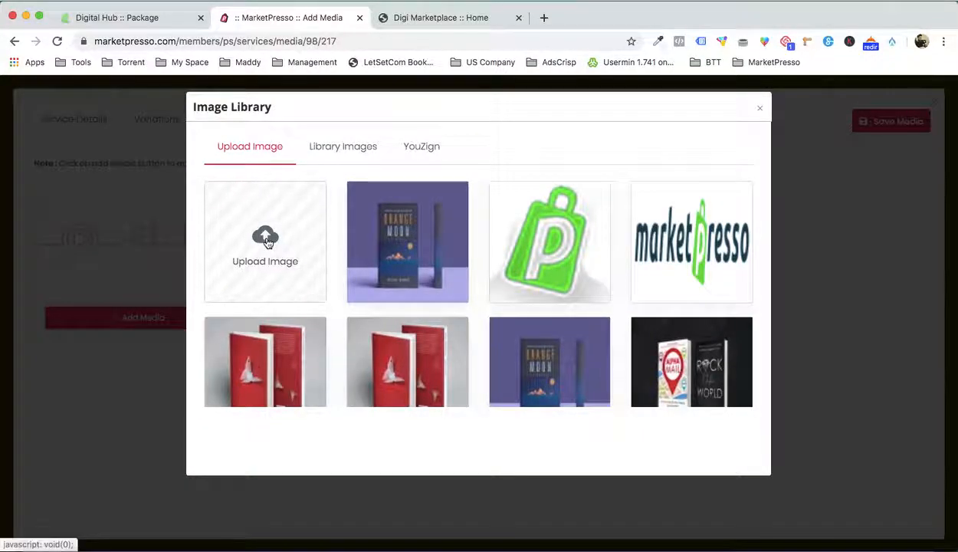
click(386, 242)
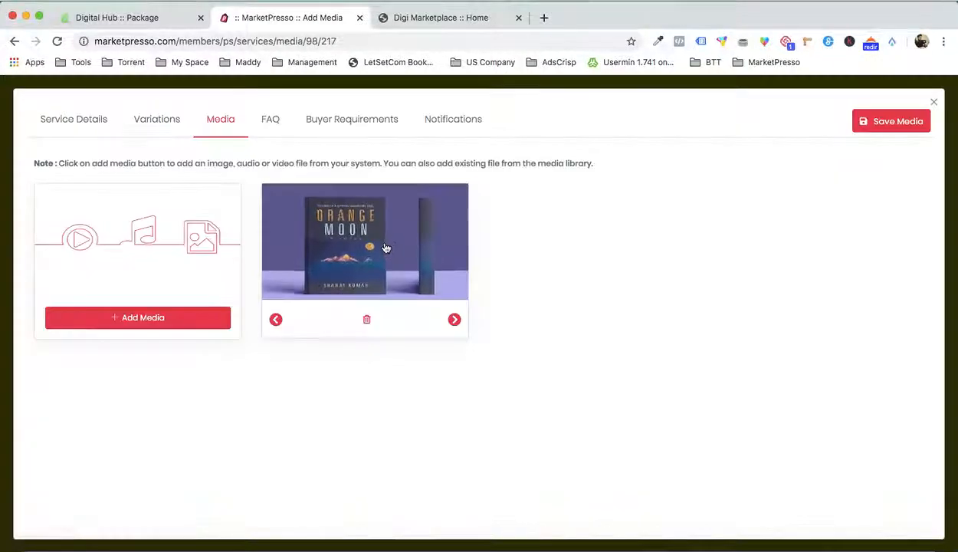
Step: Upload BOOK 1.jpg, BOOK 3.jpg and BOOK 5.jpg to the image library
click(146, 314)
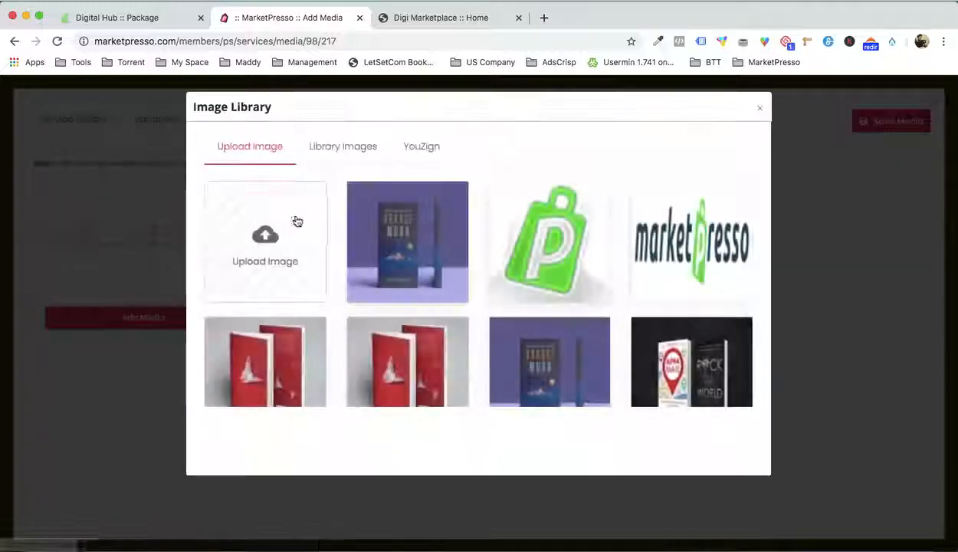
click(290, 223)
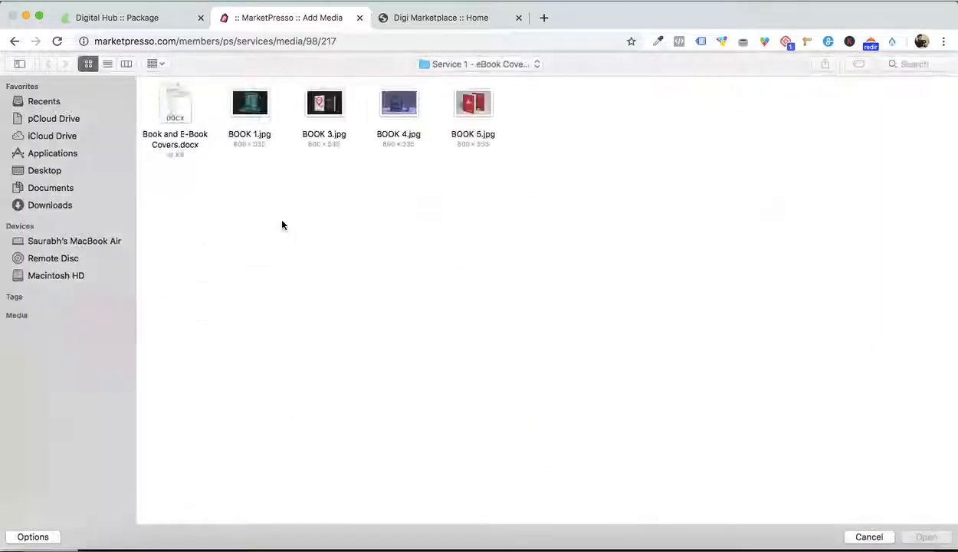
double_click(253, 111)
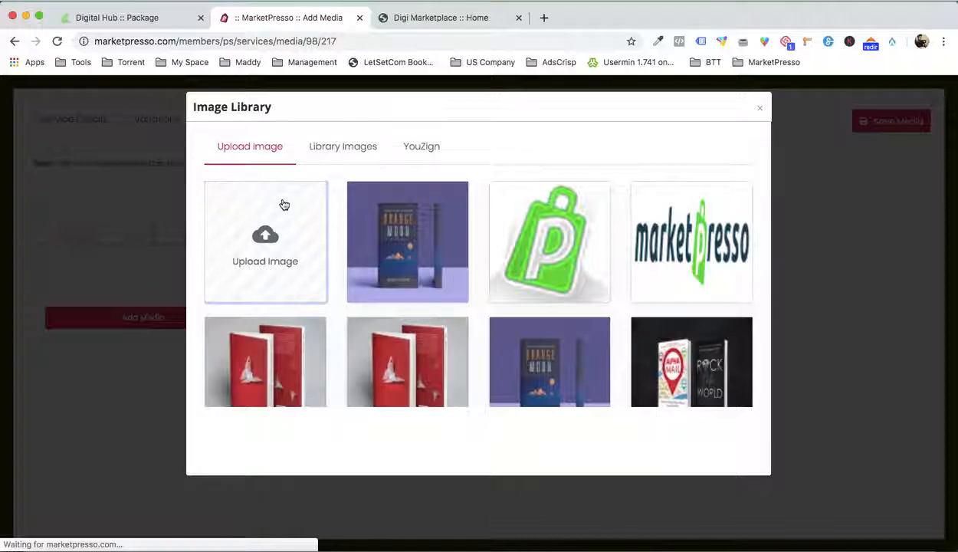
click(266, 240)
double_click(322, 105)
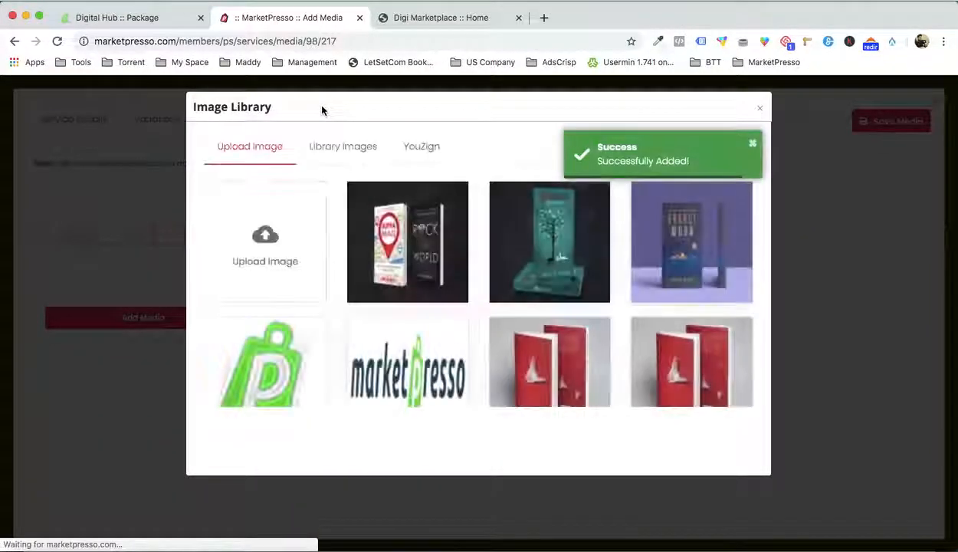
click(300, 214)
double_click(473, 107)
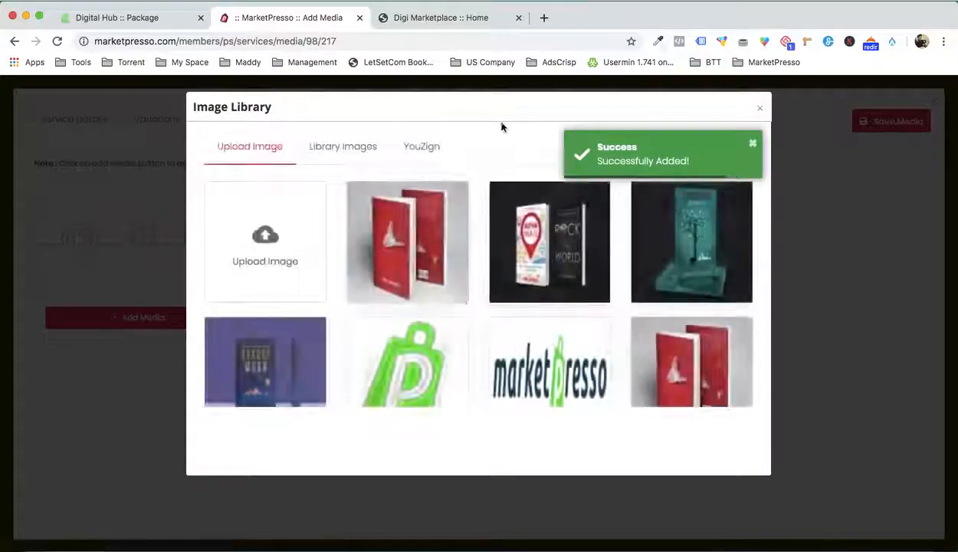
Step: Add the red book, Alpha Mail and green tree book images to the service's media and save the media
click(389, 242)
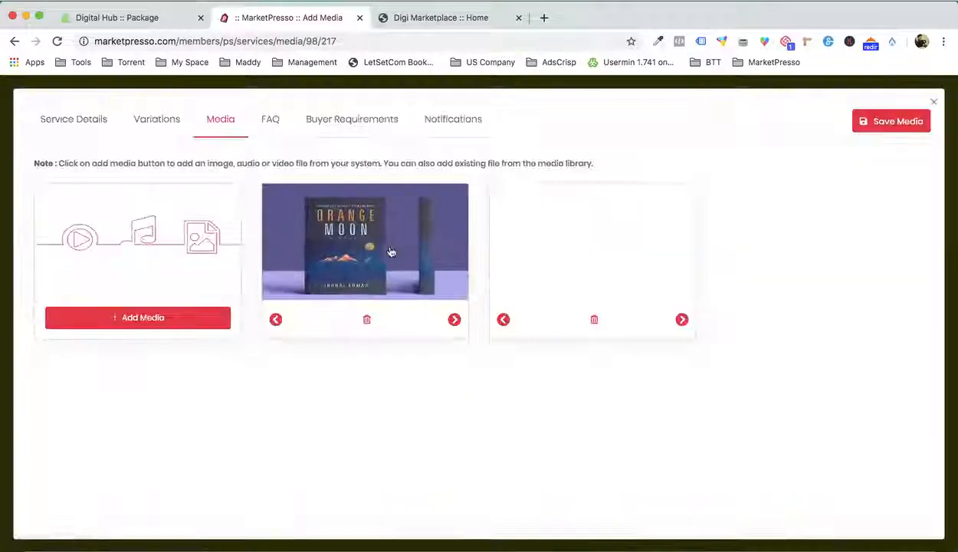
click(184, 322)
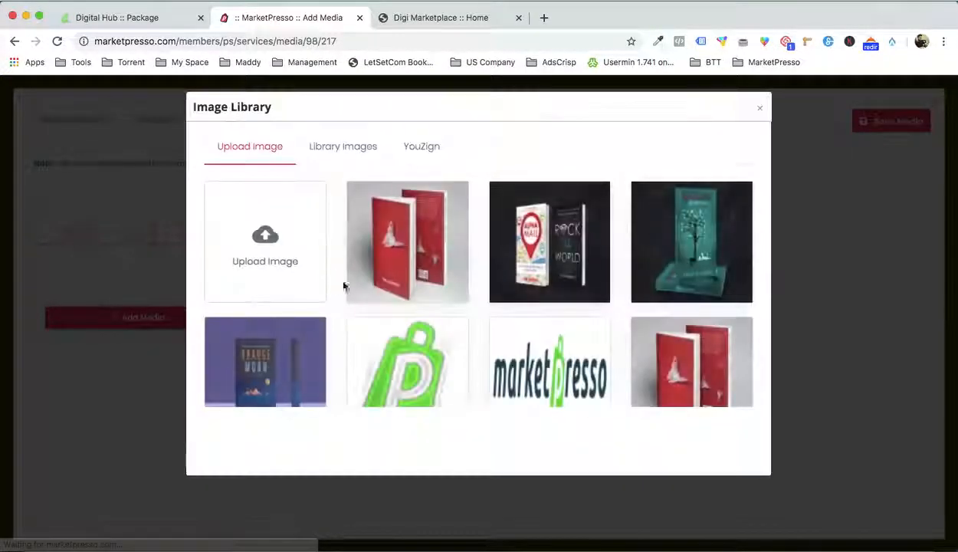
click(387, 242)
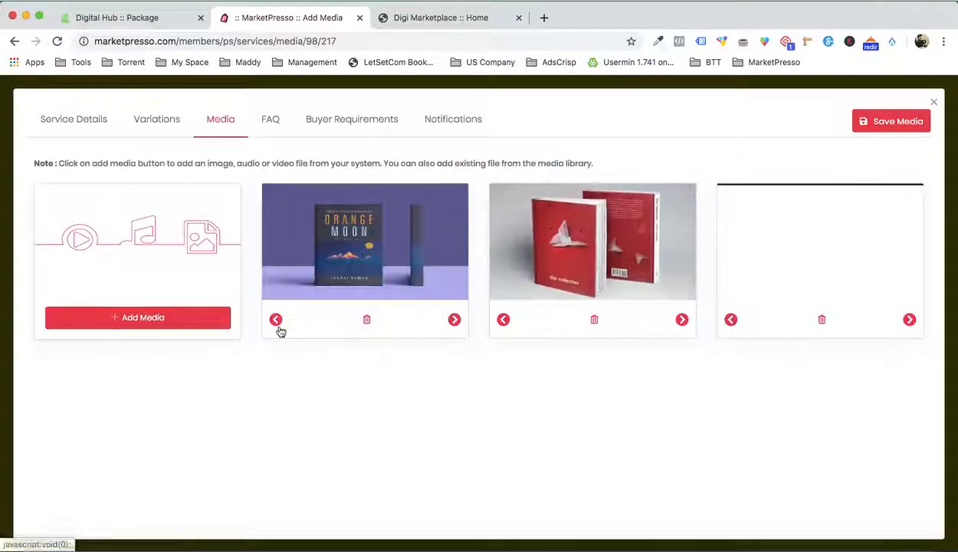
click(186, 317)
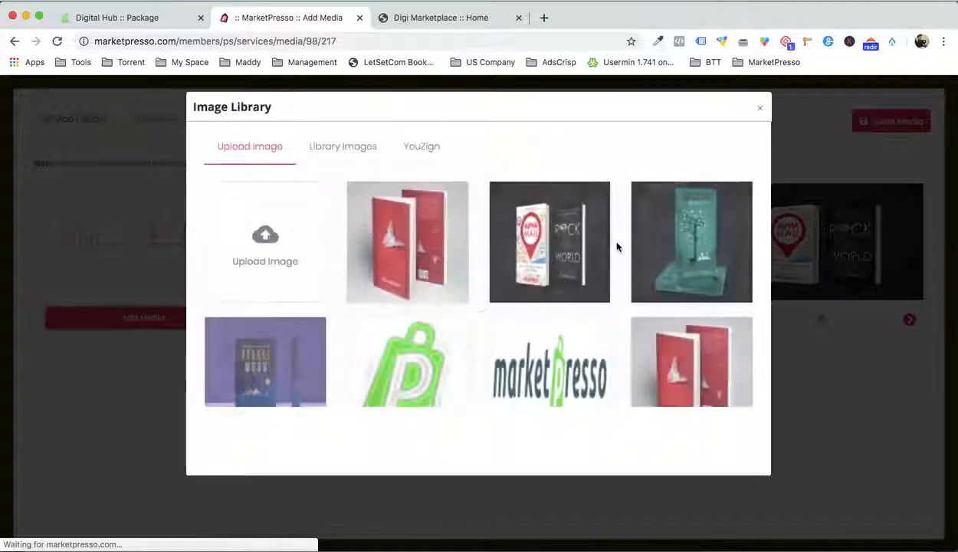
click(676, 242)
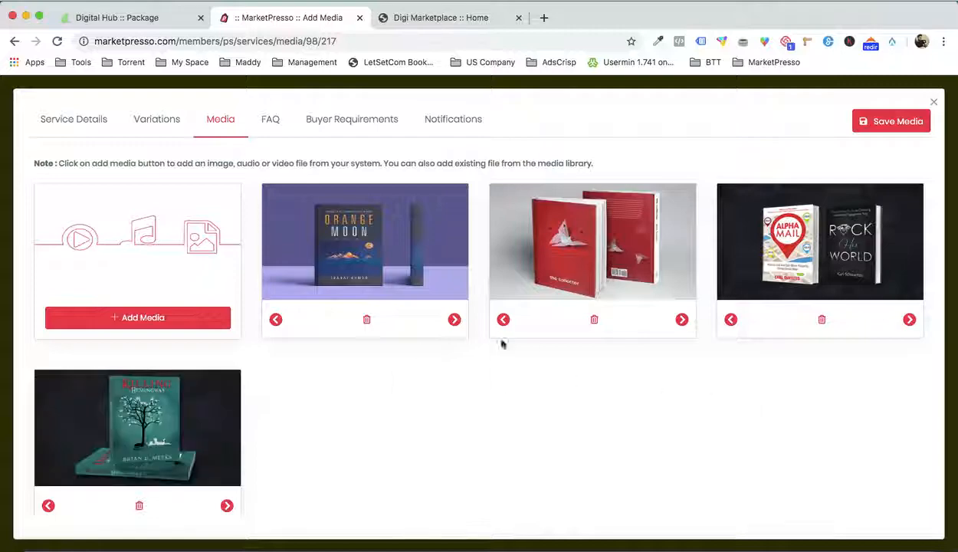
click(881, 125)
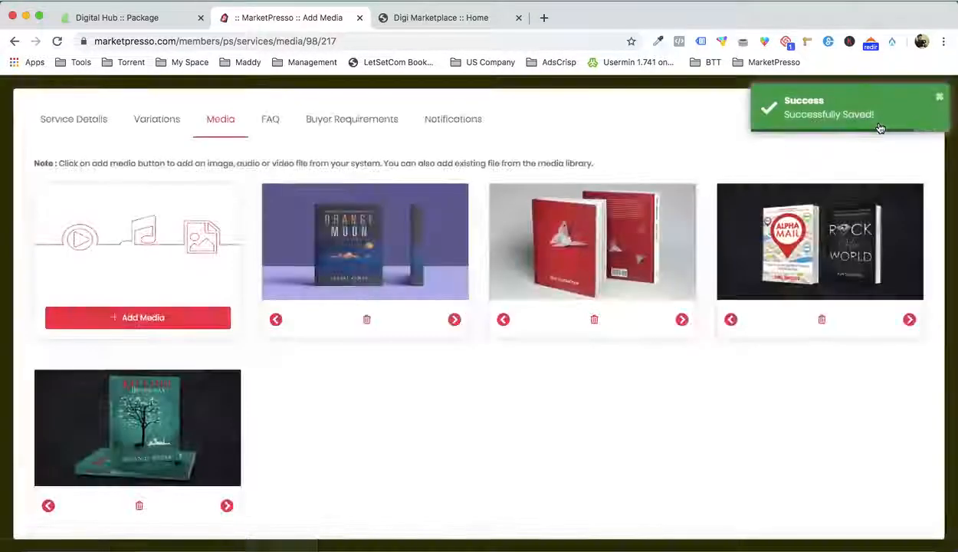
Step: Title the service's FAQ section FAQ and add the question "How much would be the delivery time?" with the answer "3 days"
click(269, 121)
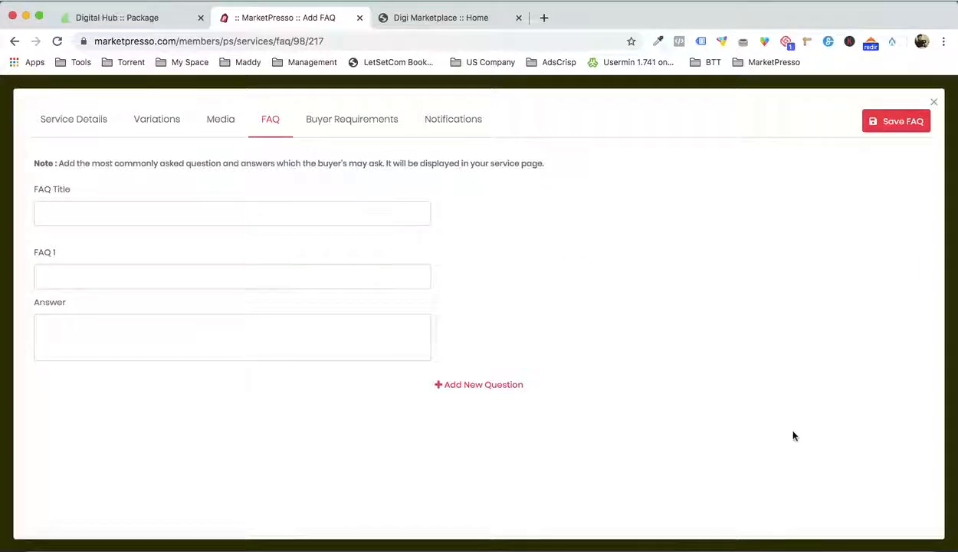
click(748, 524)
scroll(702, 337, down, 8)
scroll(701, 337, up, 10)
scroll(702, 337, up, 3)
click(323, 459)
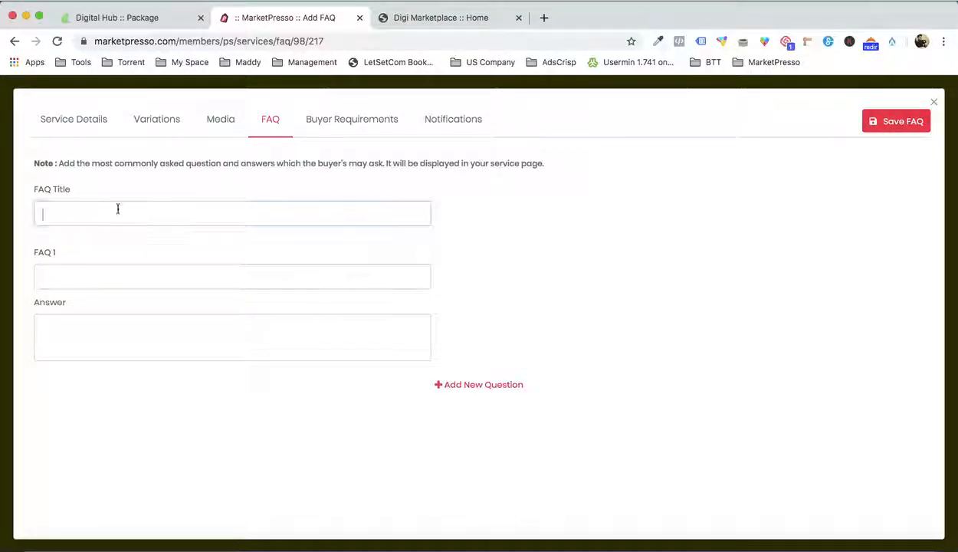
click(82, 276)
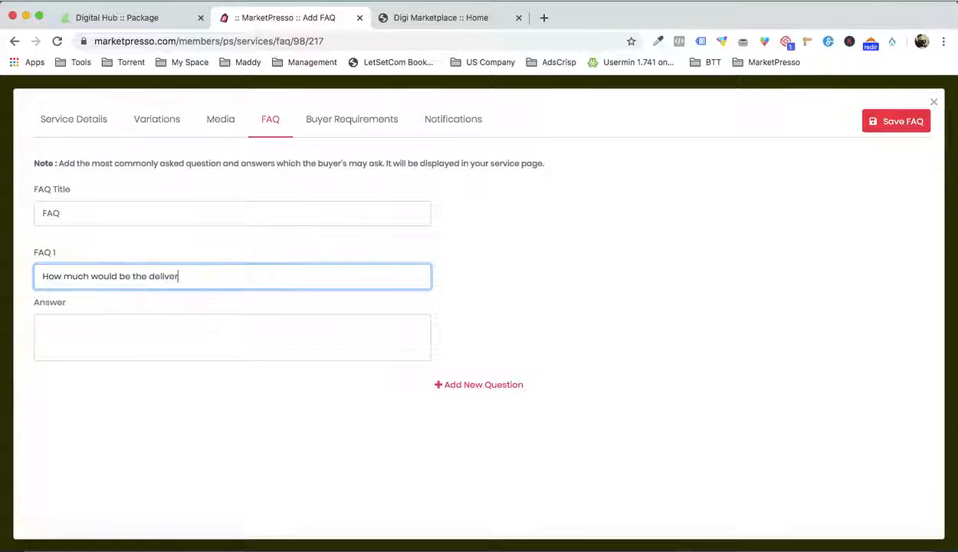
click(86, 351)
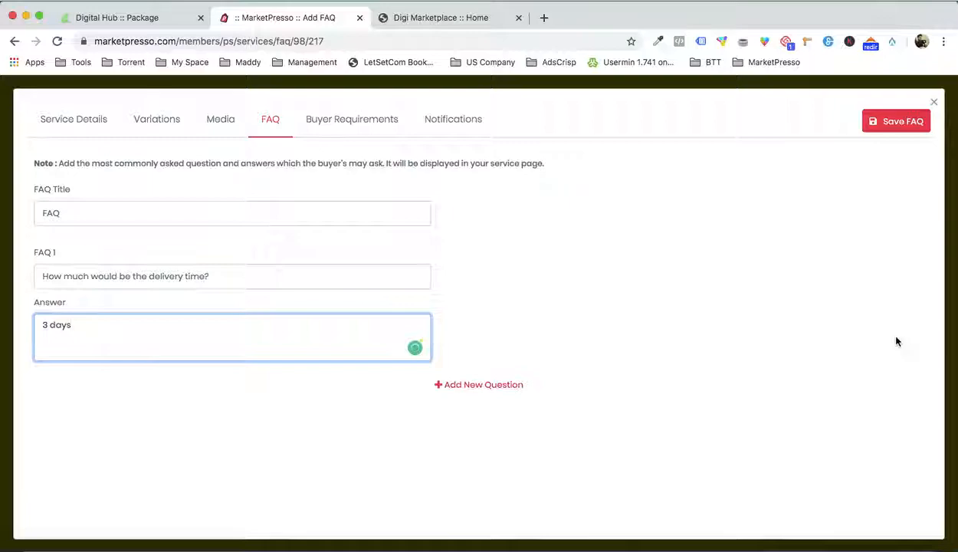
Step: Save the service's FAQ and close the service editor
click(894, 120)
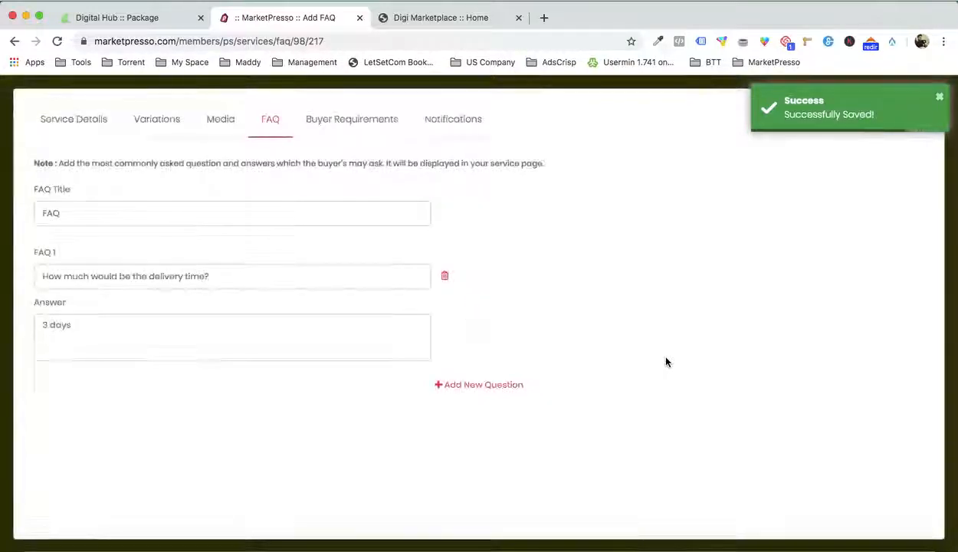
click(940, 101)
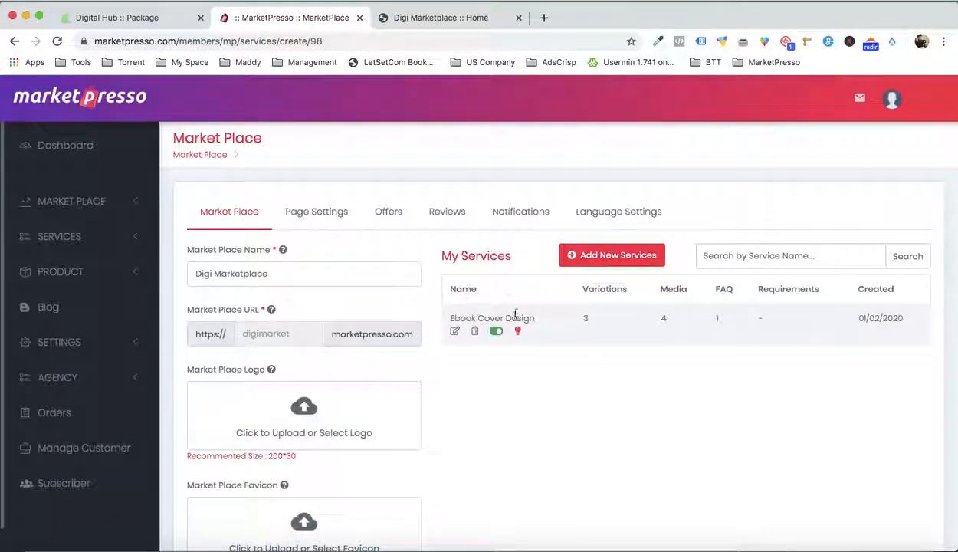
Step: Reload the Digi Marketplace home page to check it, and activate the Ebook Cover Design service as a popular service
click(452, 17)
key(super+r)
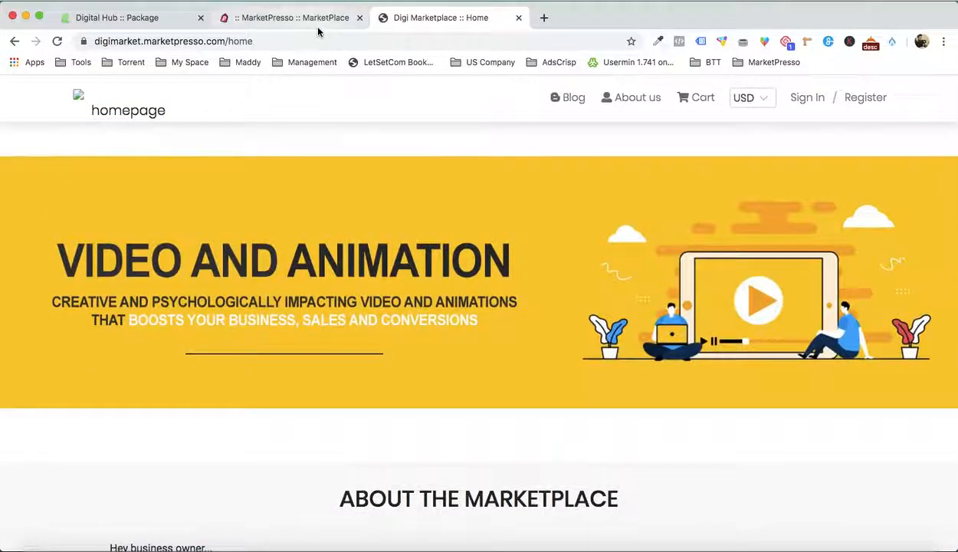
click(292, 18)
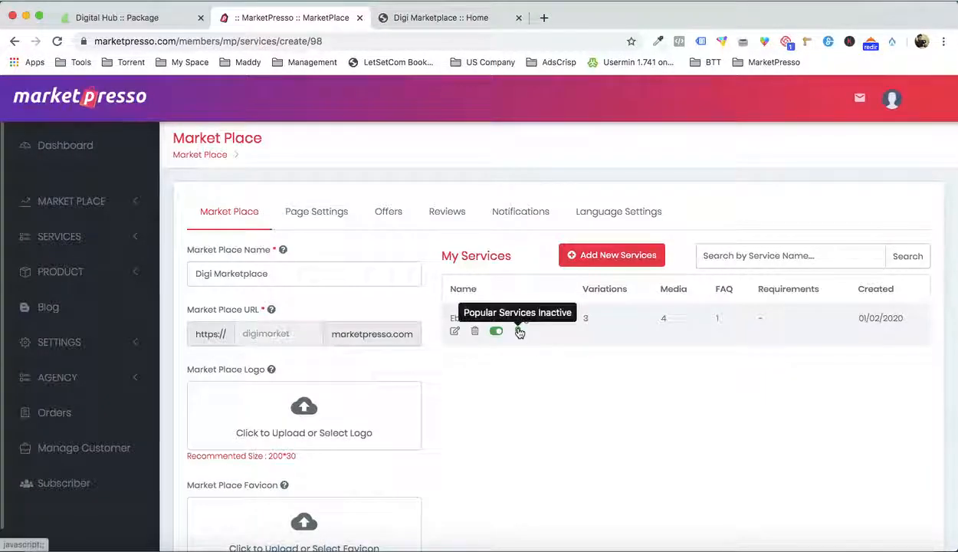
click(519, 331)
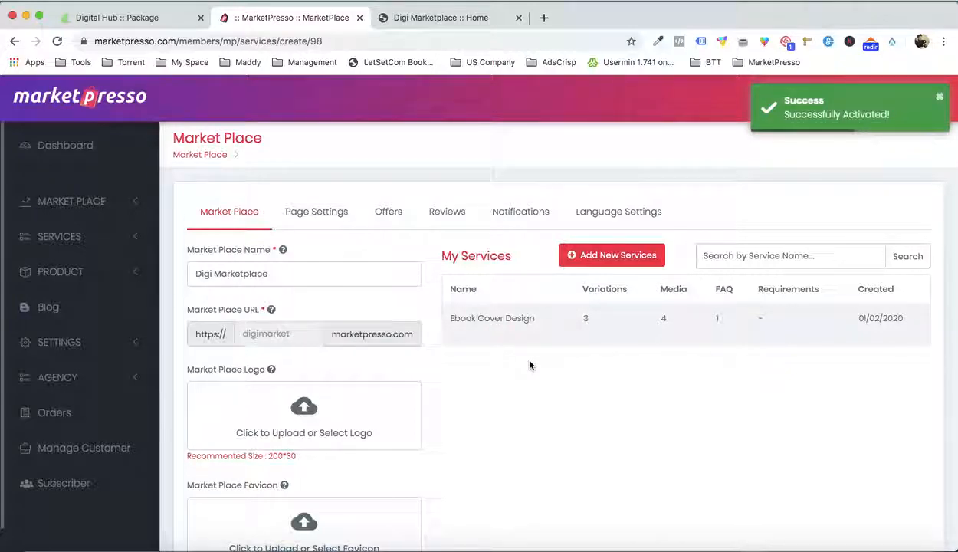
Step: Examine the Popular Services section on the Digi Marketplace home page for the Ebook Cover Design card
click(451, 18)
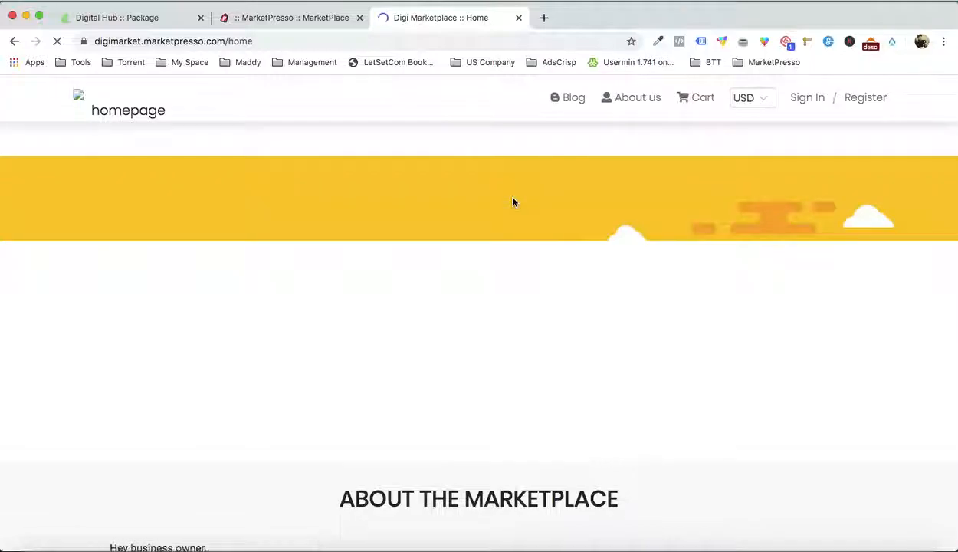
scroll(513, 203, down, 10)
scroll(513, 202, down, 4)
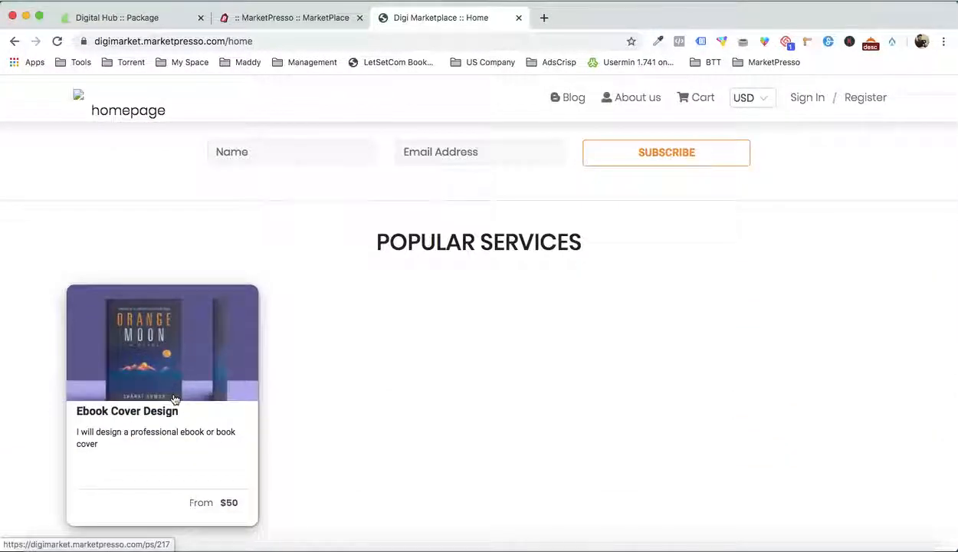
scroll(174, 399, down, 1)
scroll(365, 390, up, 2)
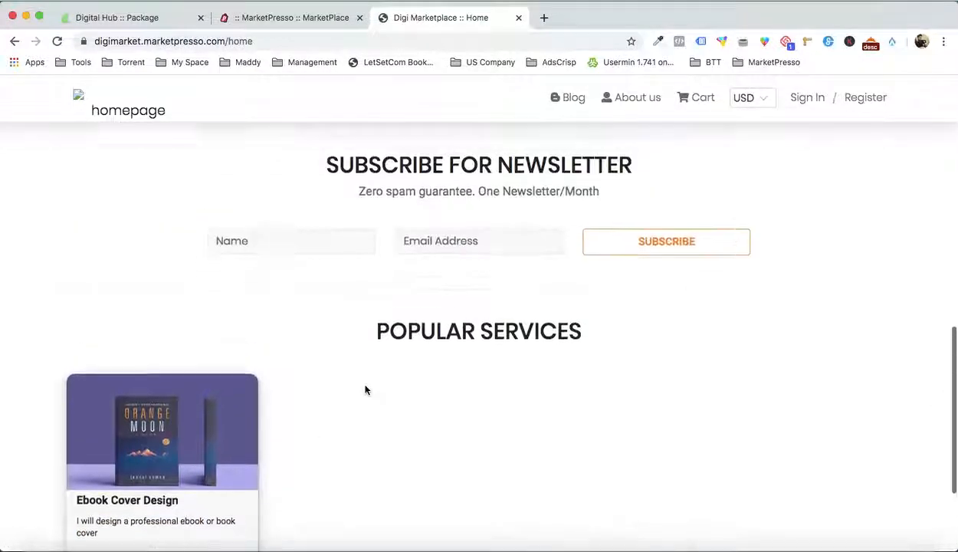
scroll(366, 390, down, 1)
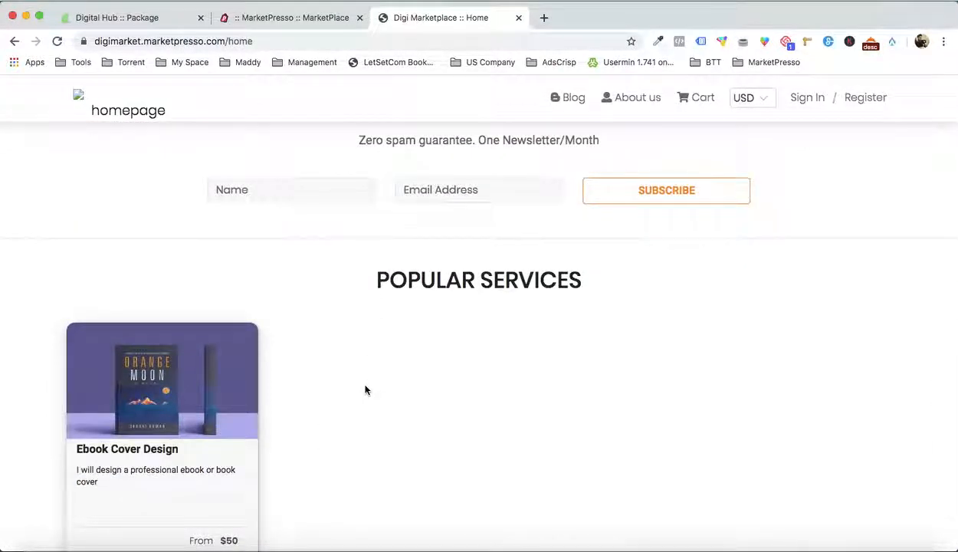
scroll(366, 390, down, 2)
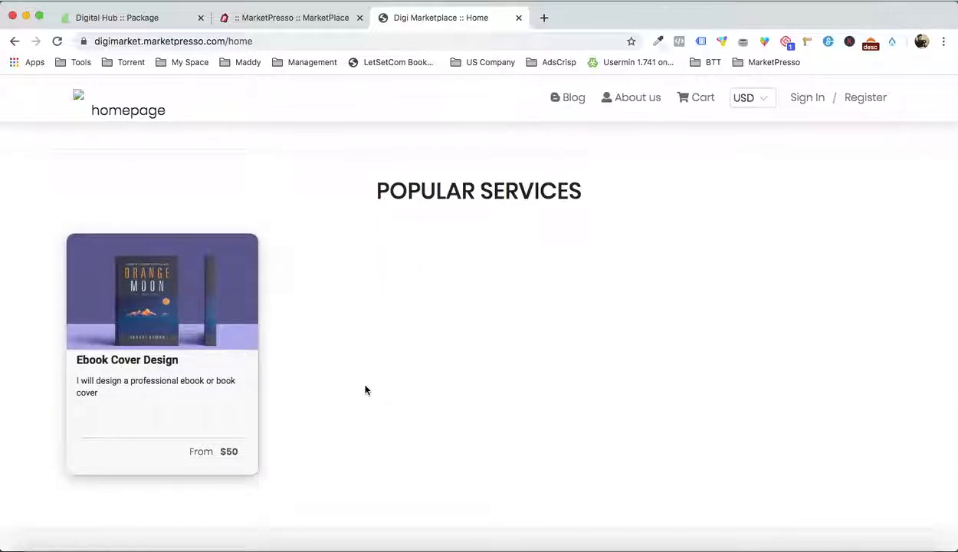
scroll(365, 390, down, 1)
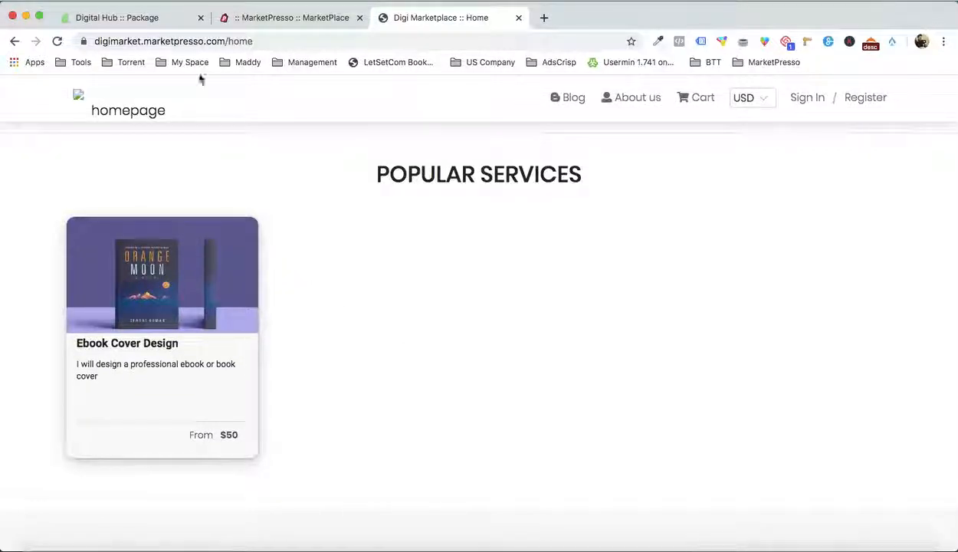
Step: Open the Digital Hub home page and examine how its popular services are presented with ribbons, ratings and prices
click(143, 17)
key(Return)
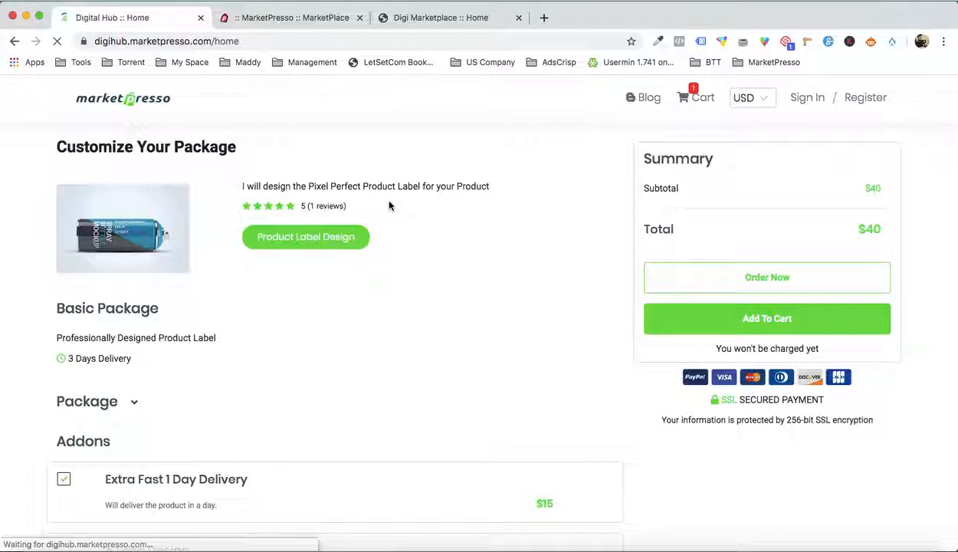
scroll(410, 267, down, 10)
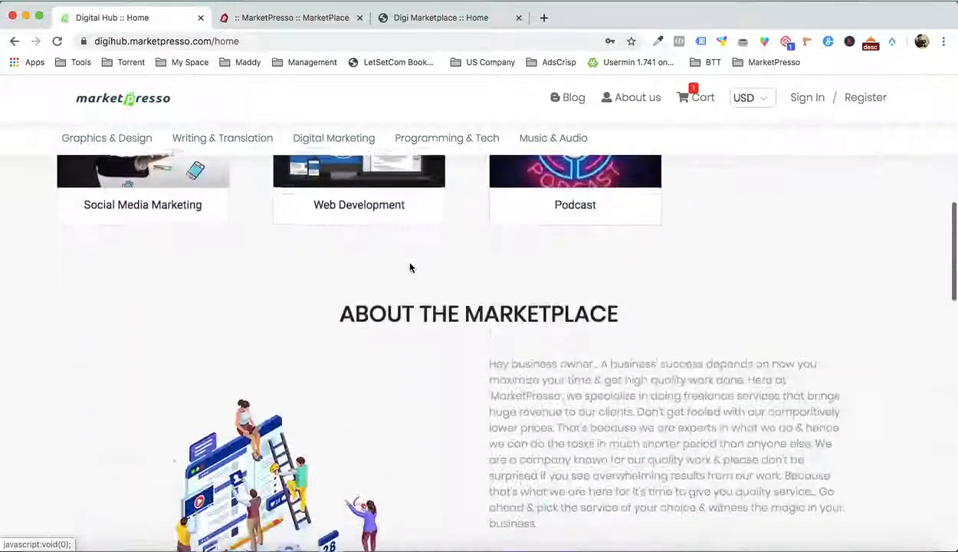
scroll(410, 267, up, 2)
scroll(537, 344, down, 4)
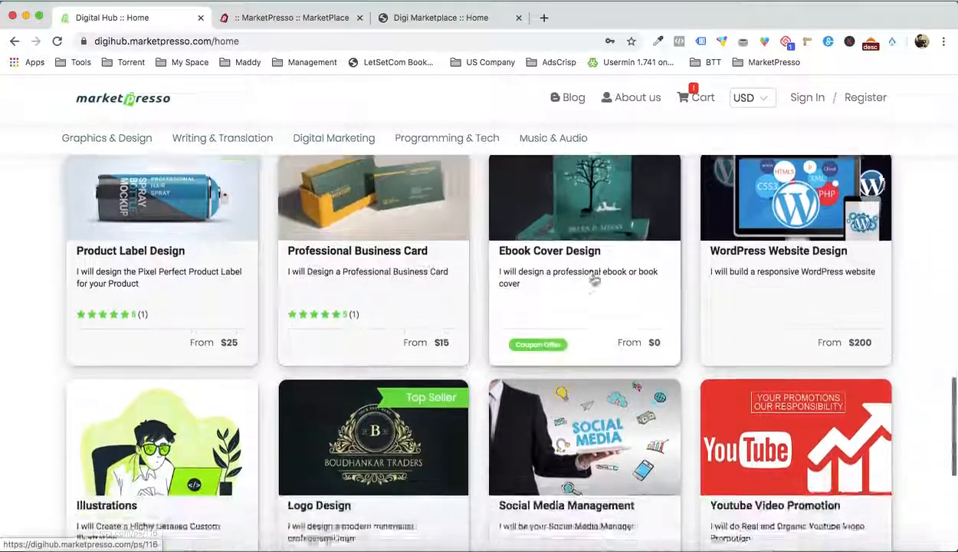
scroll(688, 441, down, 3)
scroll(688, 442, up, 6)
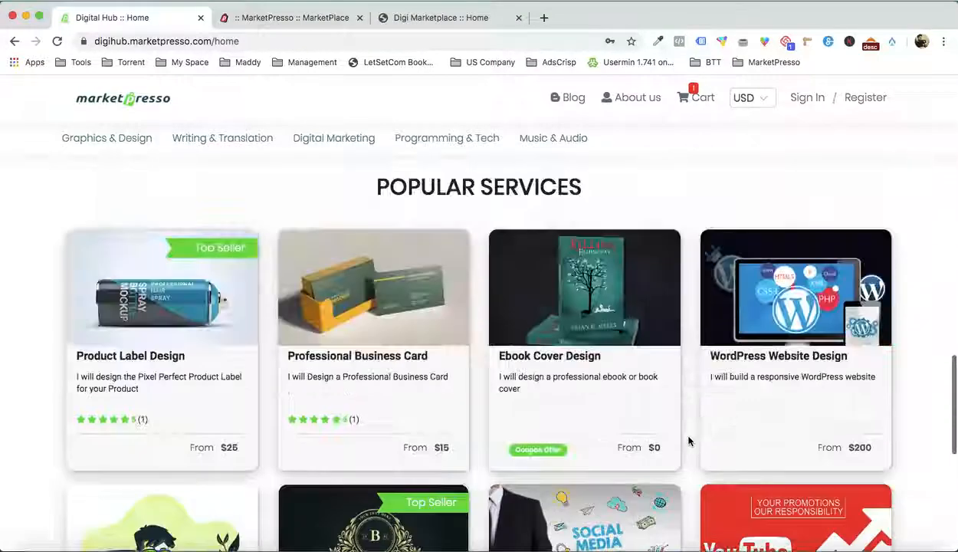
scroll(497, 376, down, 2)
scroll(496, 376, up, 2)
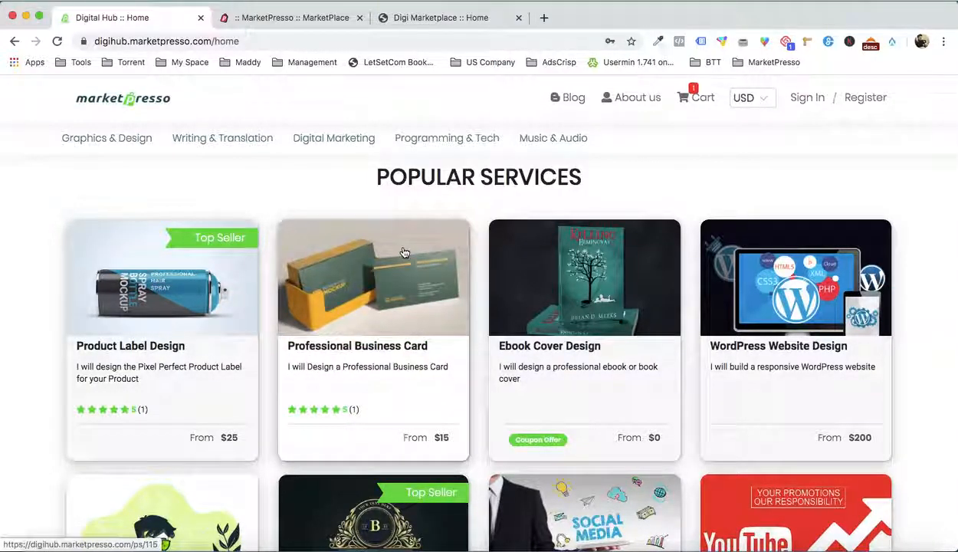
Step: Set the ribbon text of the Ebook Cover Design service to "Top Seller" and save the service
click(449, 22)
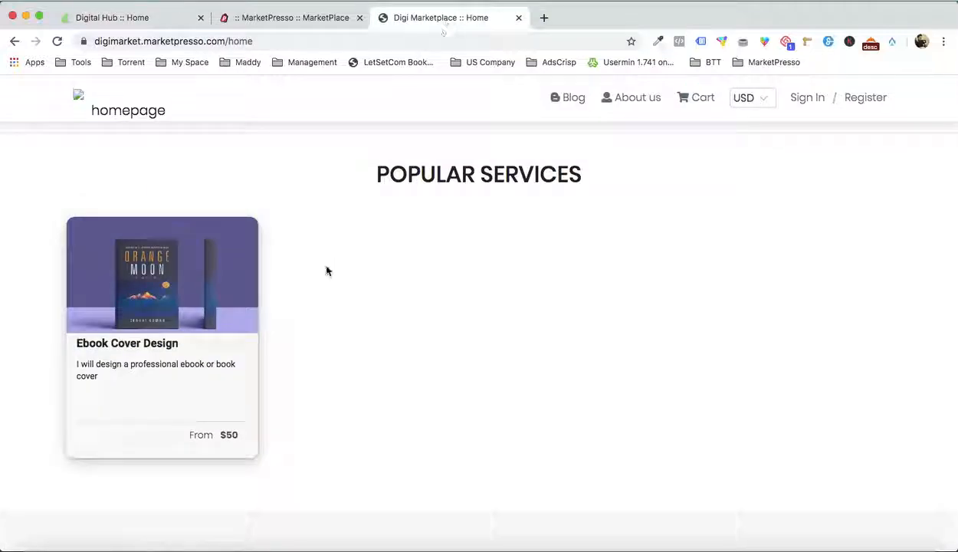
click(300, 23)
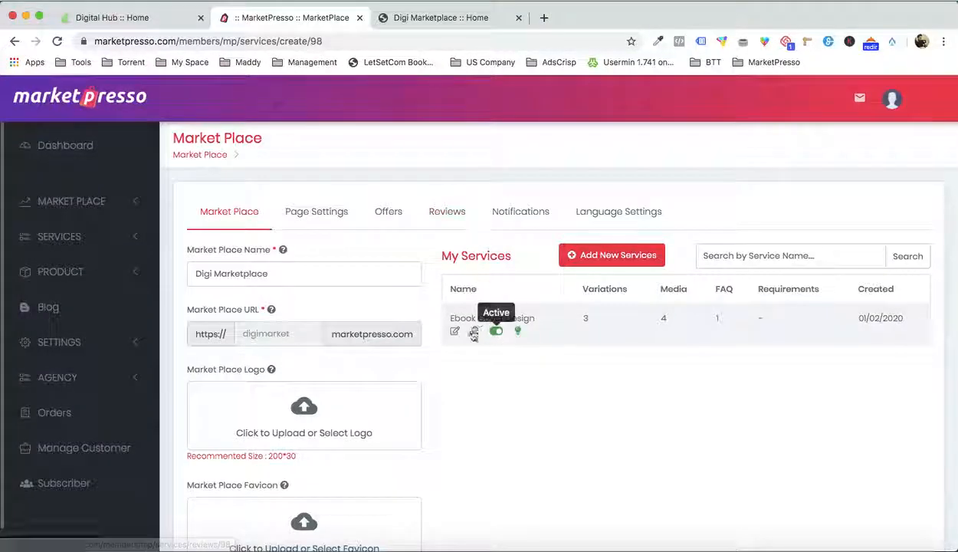
click(455, 332)
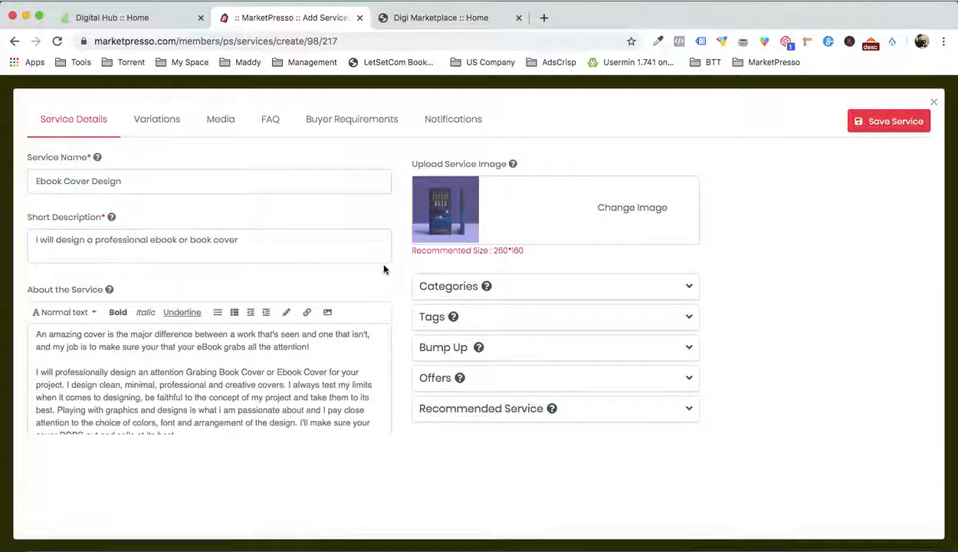
scroll(384, 268, down, 3)
click(122, 303)
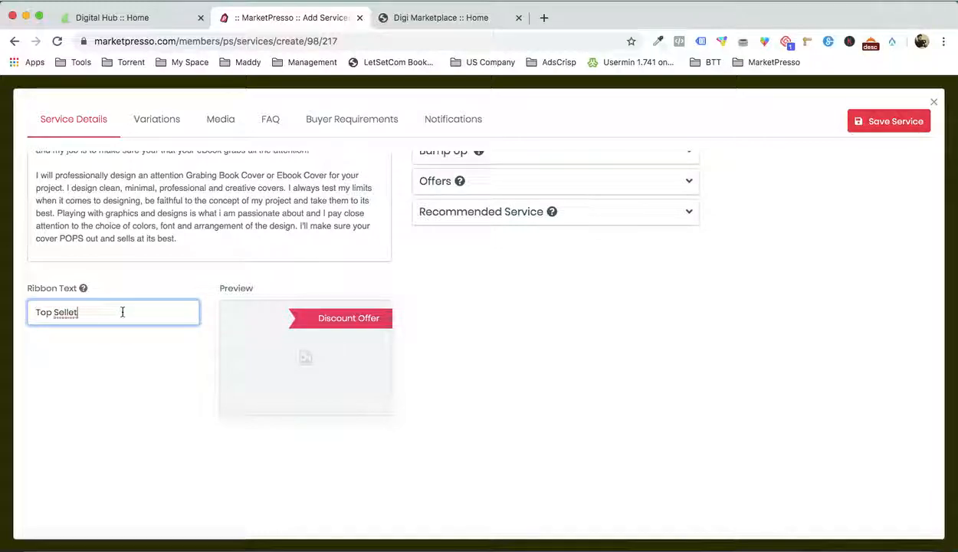
click(534, 357)
click(891, 123)
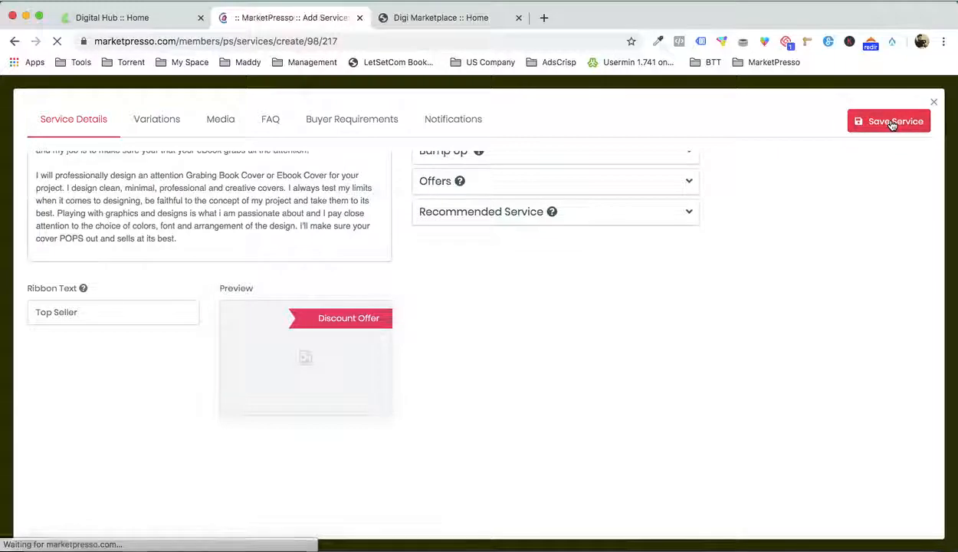
Step: Check the Ebook Cover Design card's ribbon on the reloaded Digi Marketplace home page
click(442, 17)
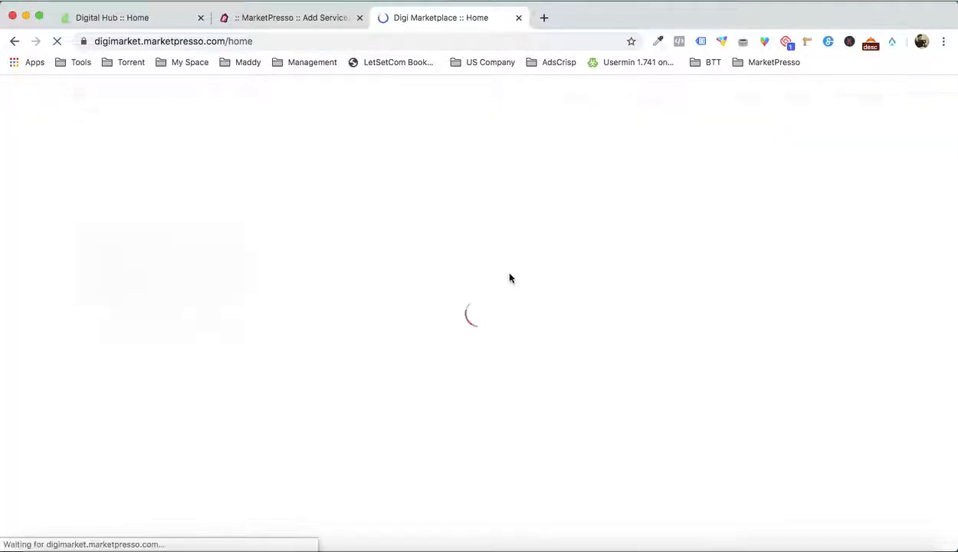
scroll(402, 261, up, 5)
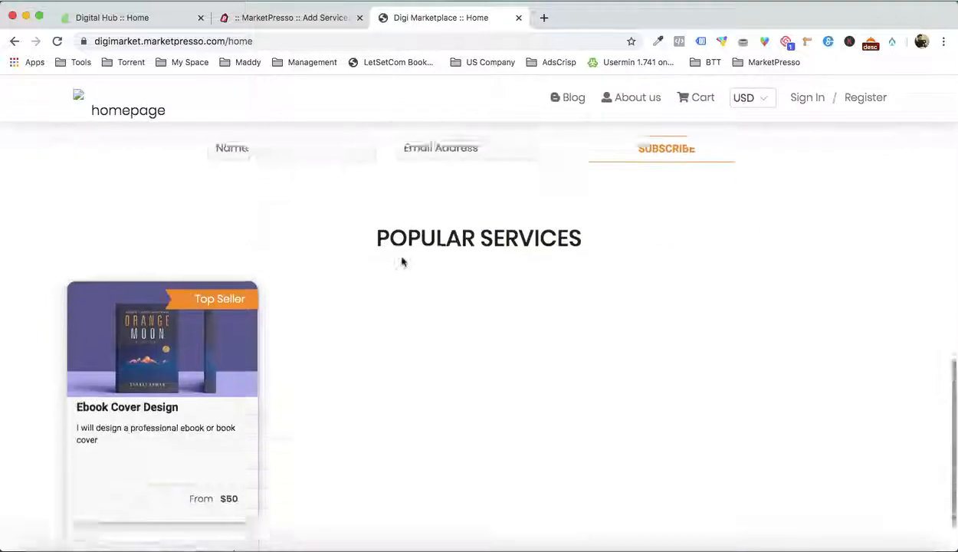
scroll(402, 261, down, 3)
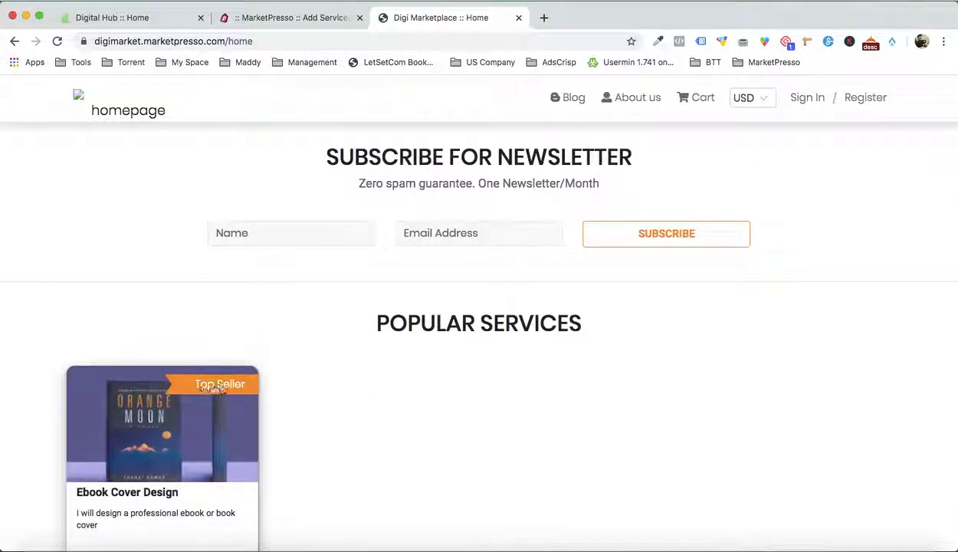
scroll(311, 380, up, 10)
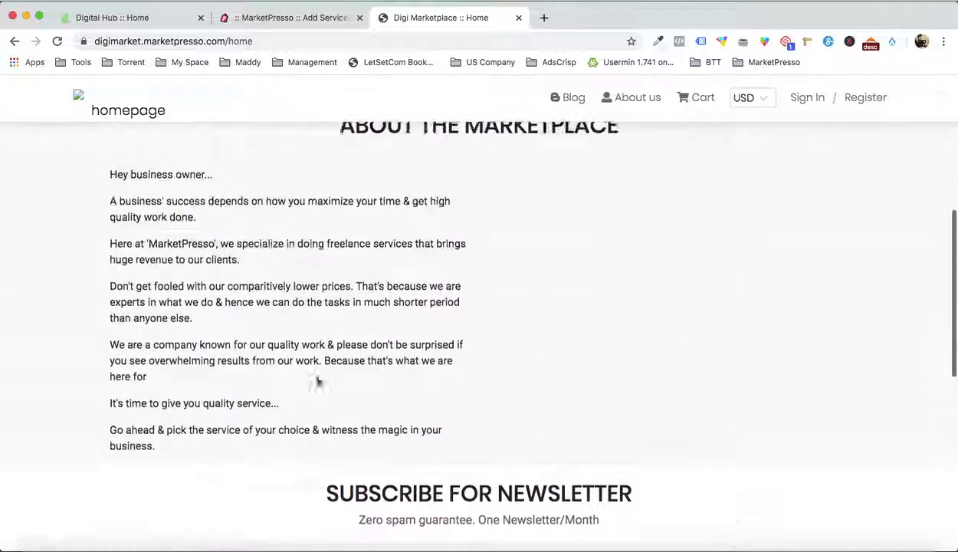
Step: Close the service editor and open the category page in Digi Marketplace's page settings
click(287, 18)
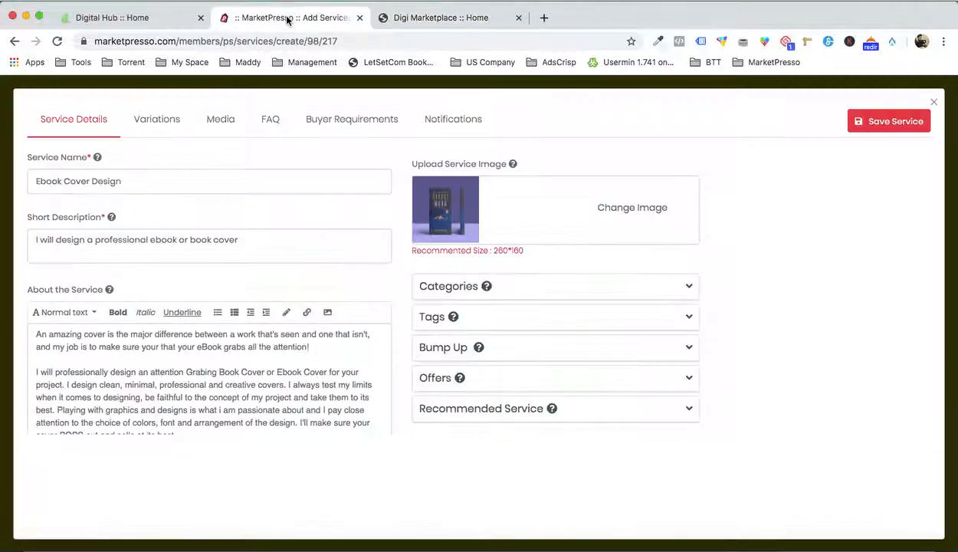
click(933, 102)
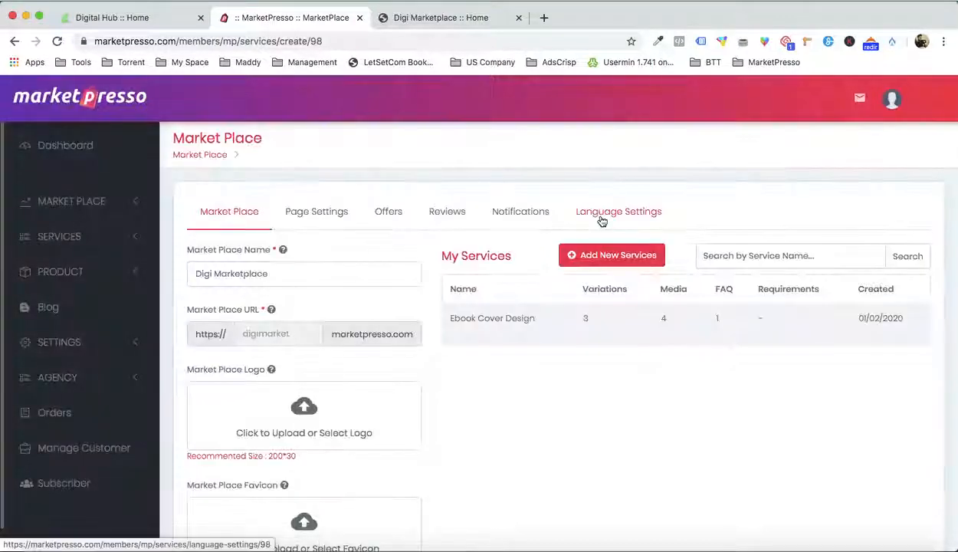
click(302, 221)
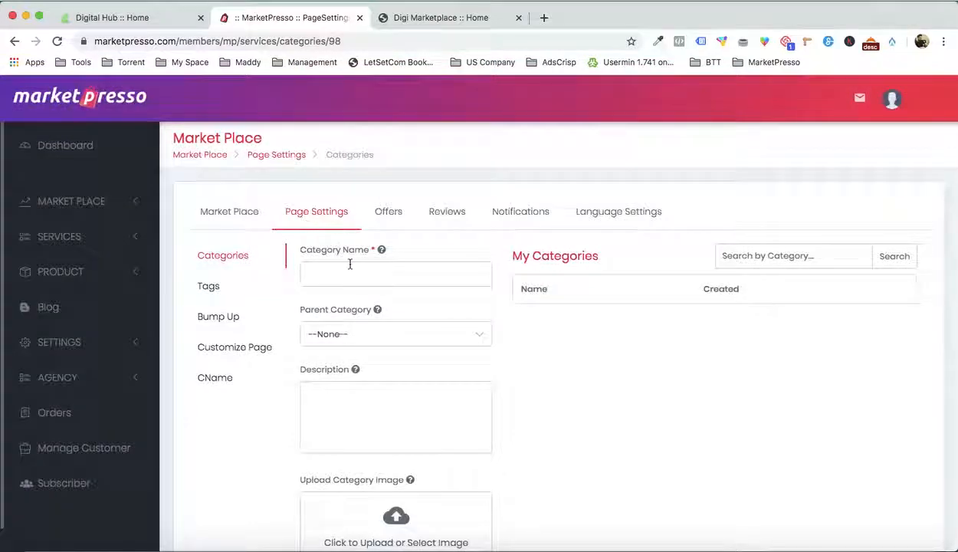
Step: Look at the category menus and subcategories in the Digital Hub header, and return to the MarketPresso category settings
click(148, 22)
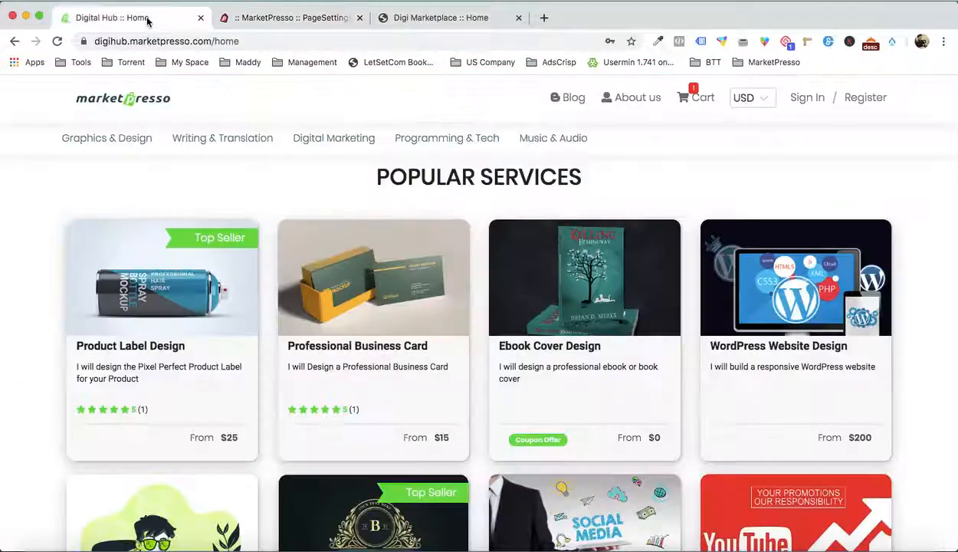
mouse_move(222, 141)
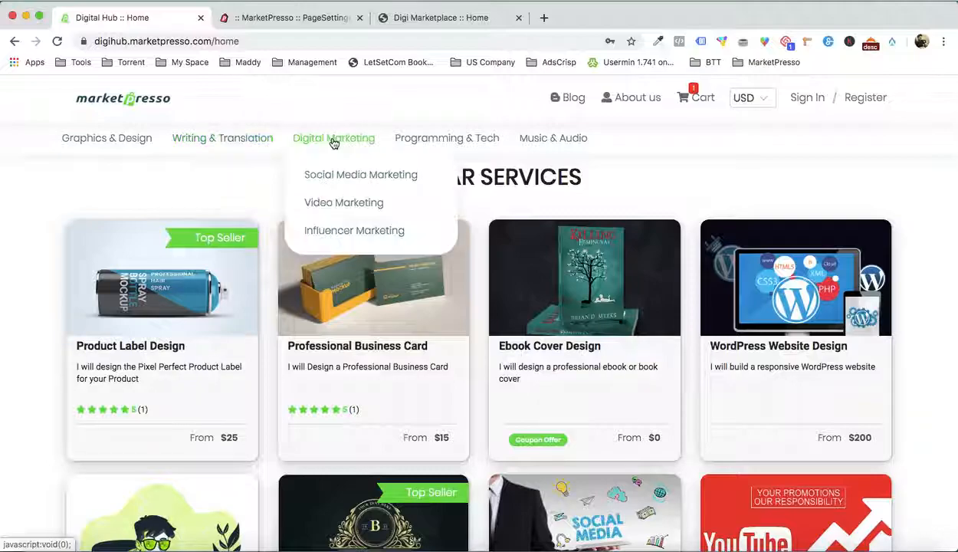
click(288, 25)
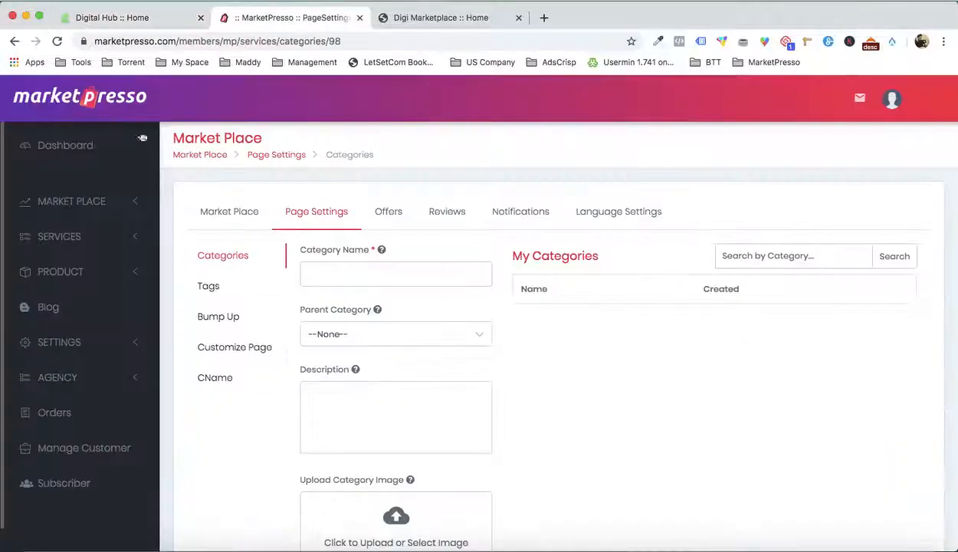
Step: Name the new category "eBook Creation" and describe it as "I will create Professional eBooks for you."
click(338, 266)
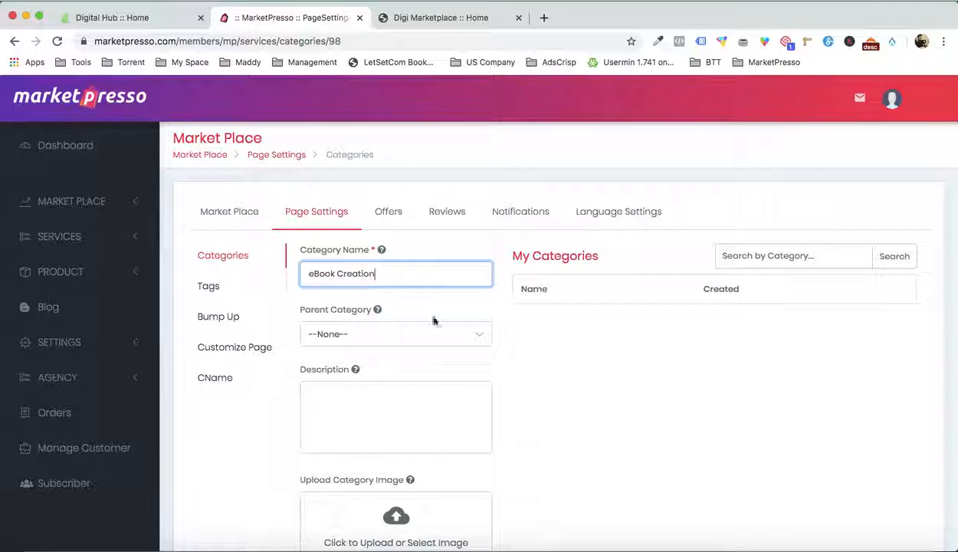
click(588, 352)
scroll(583, 356, down, 2)
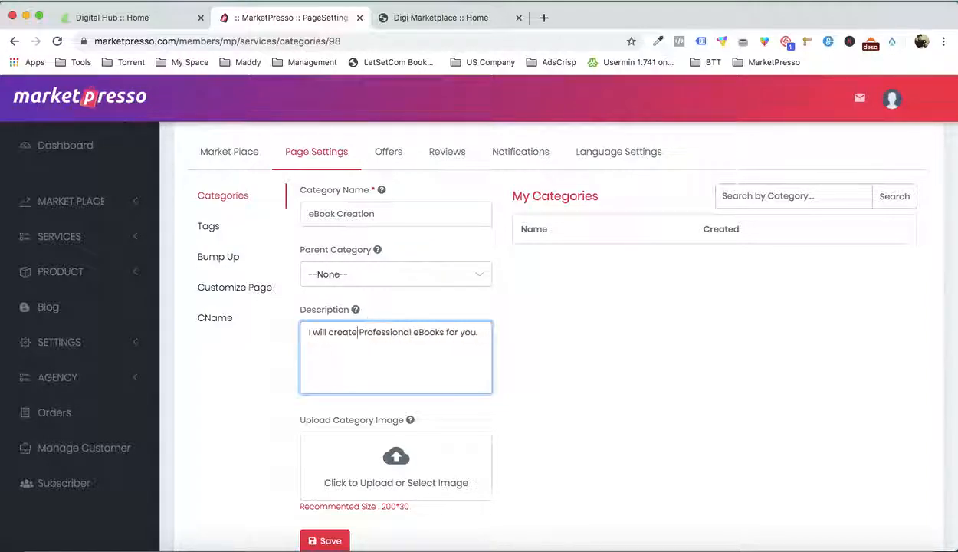
Step: Upload BOOK 5.jpg as the eBook Creation category's image and save the category
scroll(569, 400, down, 3)
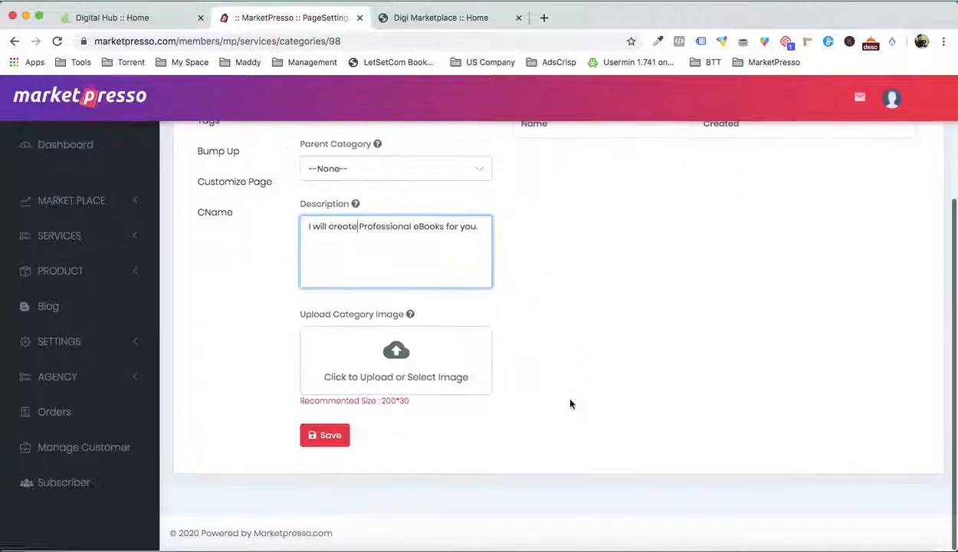
click(427, 378)
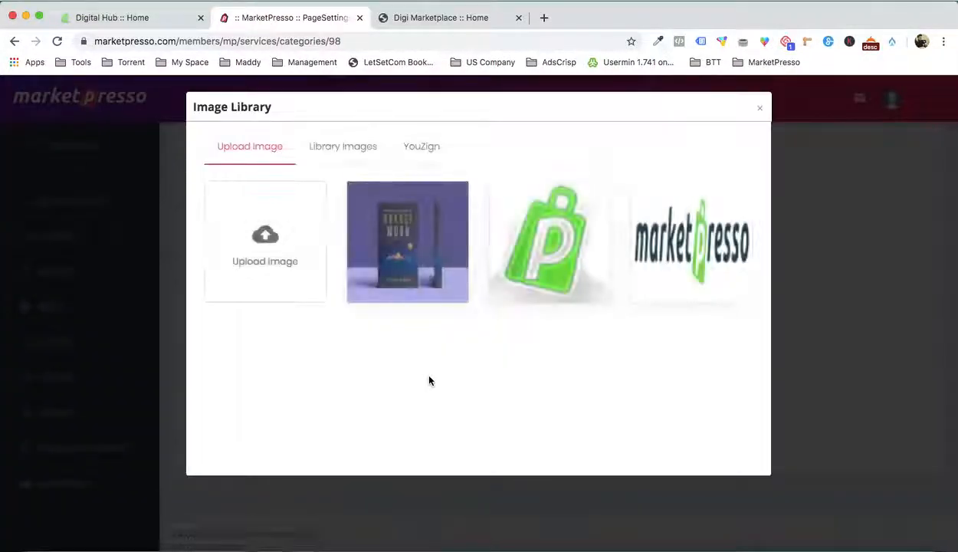
click(283, 243)
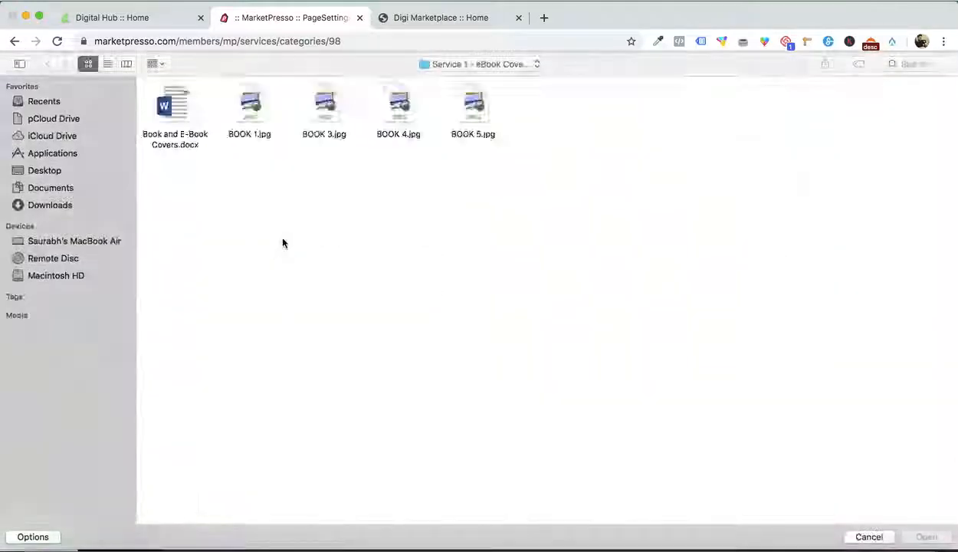
double_click(473, 104)
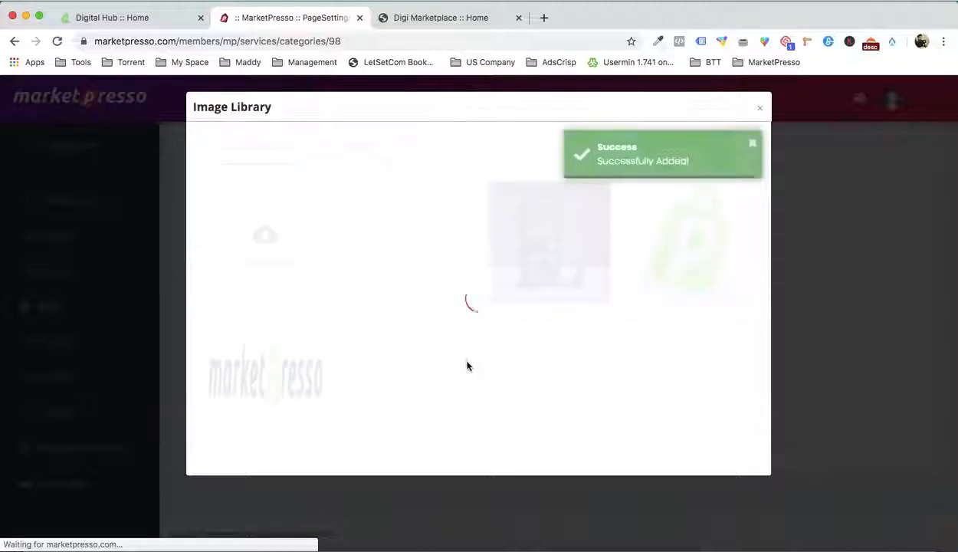
click(387, 244)
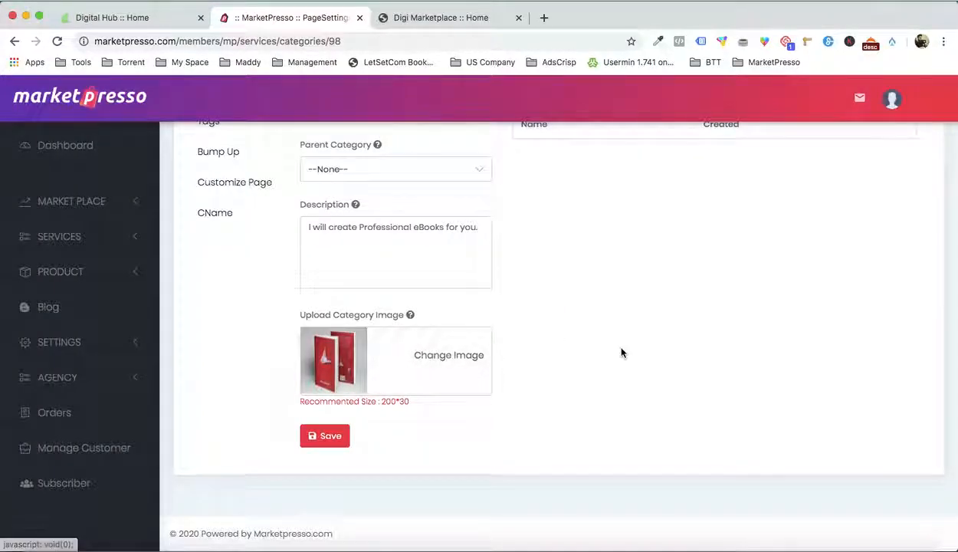
click(341, 437)
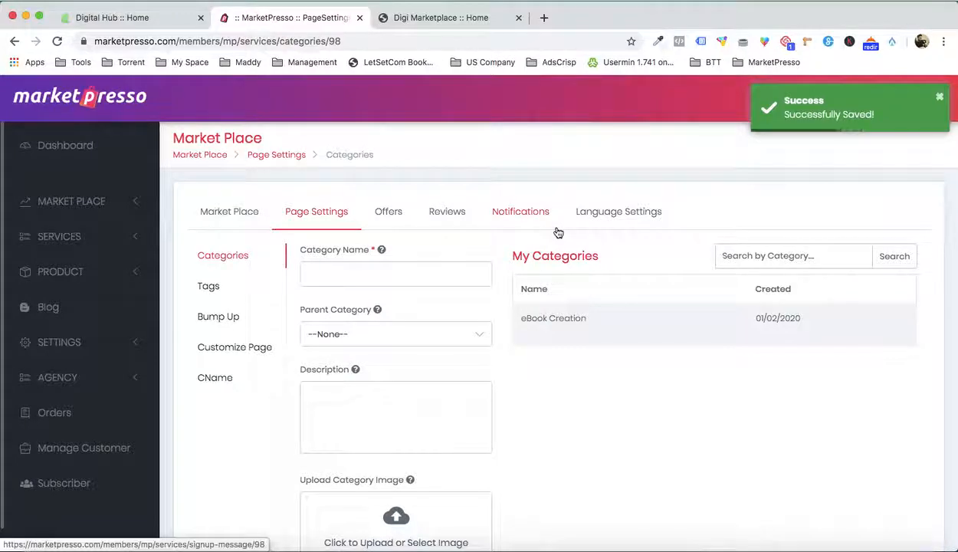
Step: Check the Digi Marketplace home page, and mark the eBook Creation category as popular in the MarketPresso category settings
mouse_move(565, 313)
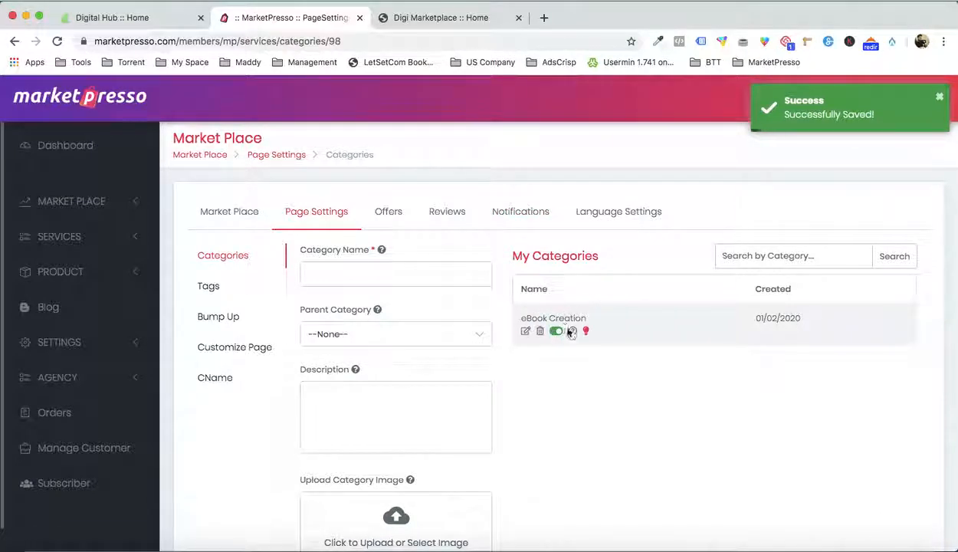
click(443, 23)
scroll(342, 167, down, 5)
scroll(339, 179, up, 5)
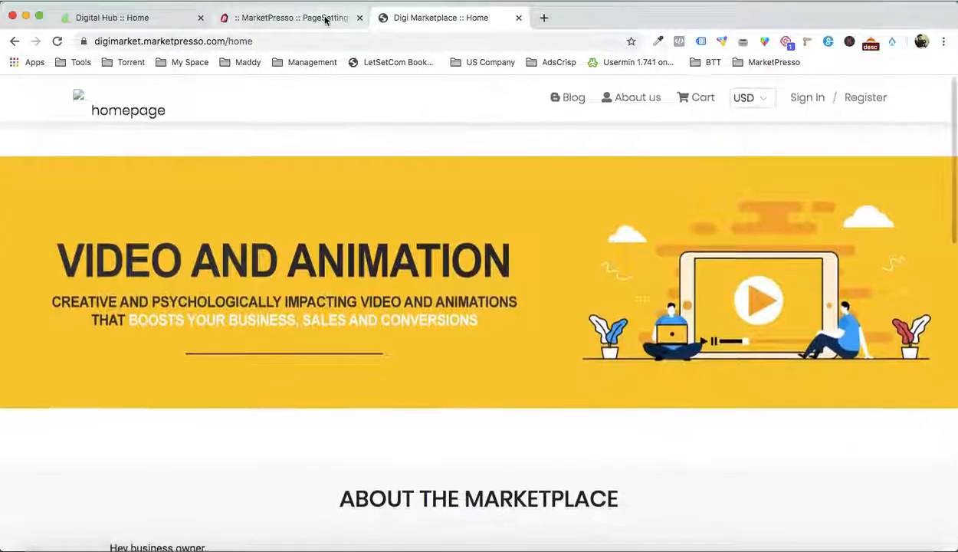
click(325, 21)
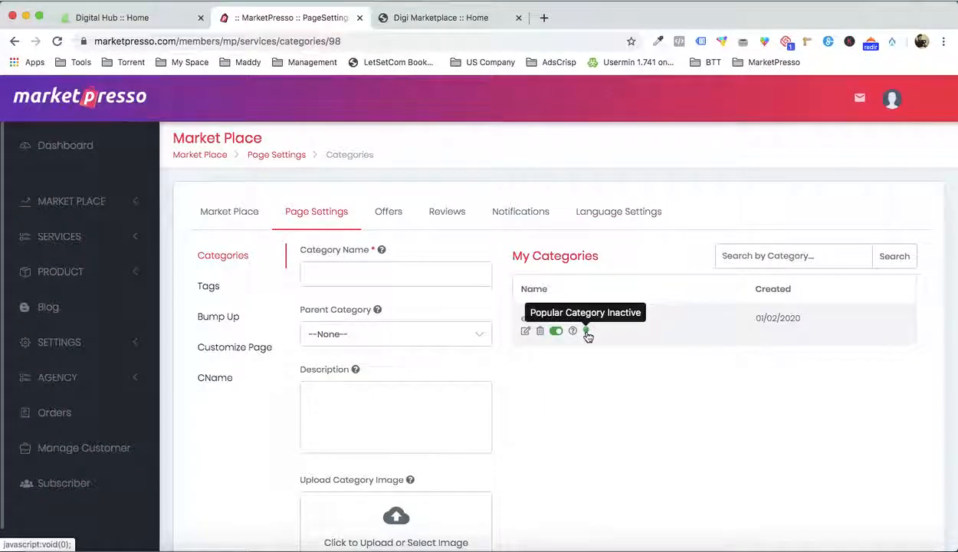
click(586, 332)
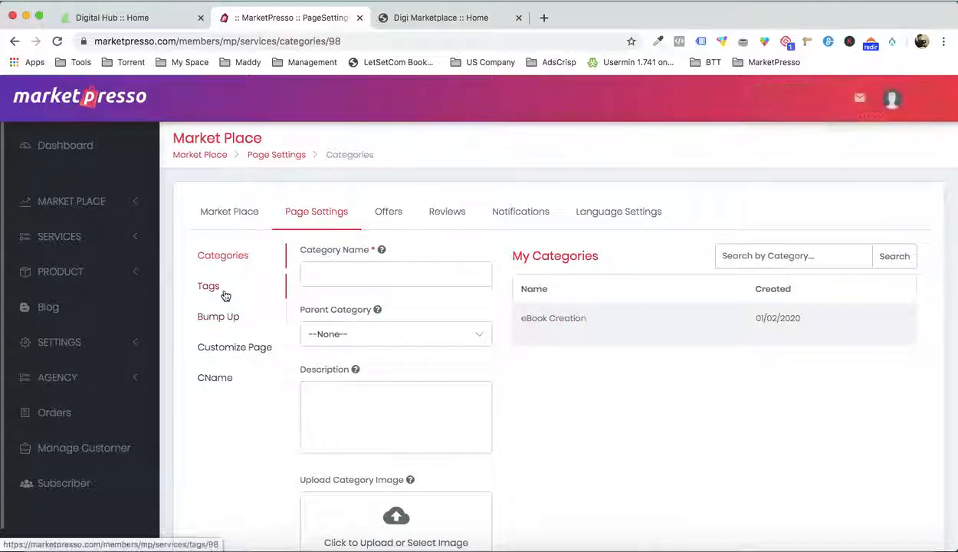
Step: Open the page customizer for Digi Marketplace and compare its home page sections with the live home page
click(237, 348)
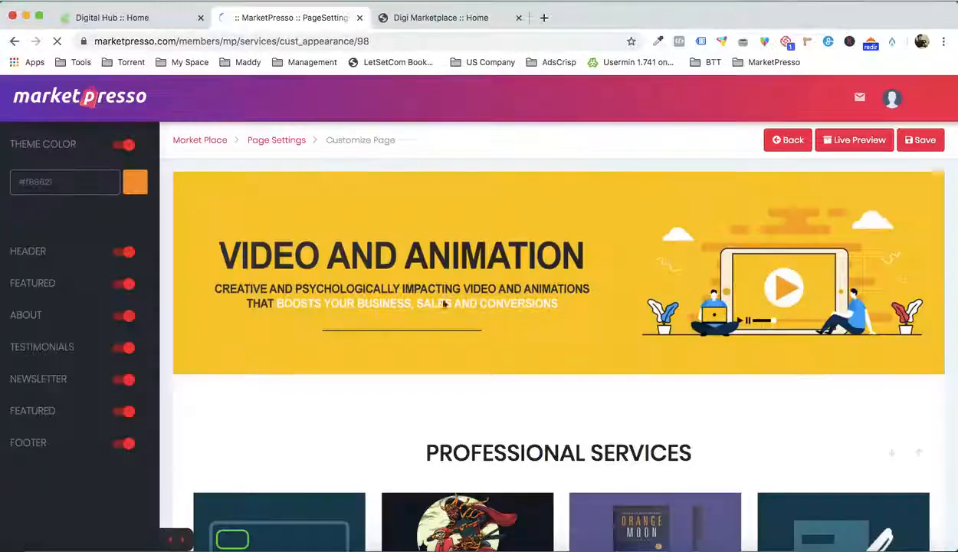
scroll(555, 346, down, 15)
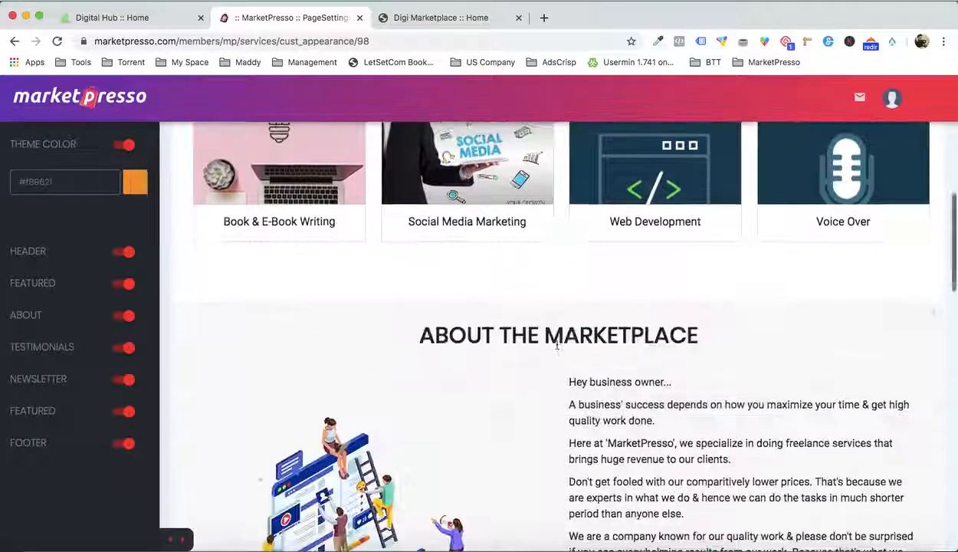
scroll(557, 349, down, 10)
scroll(557, 348, up, 15)
scroll(557, 348, up, 10)
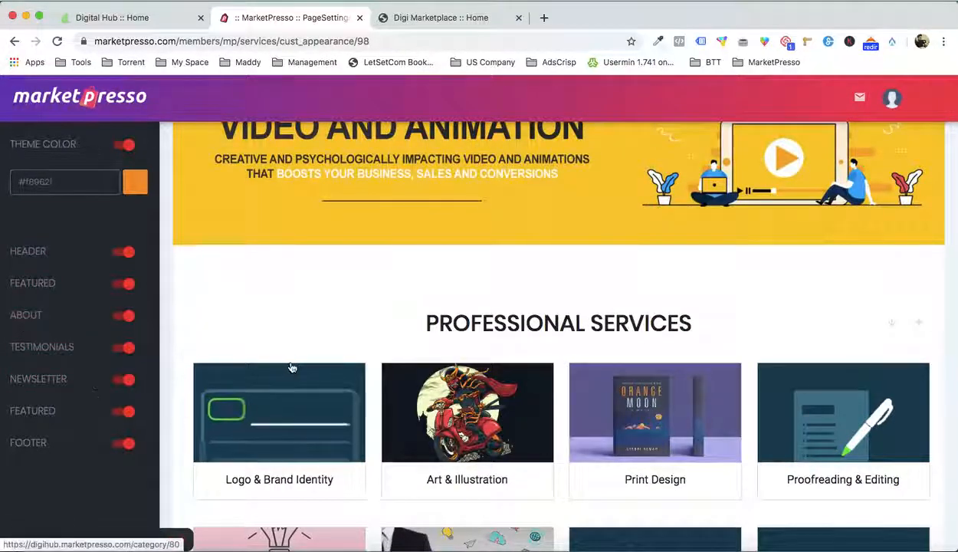
scroll(199, 414, up, 3)
click(414, 19)
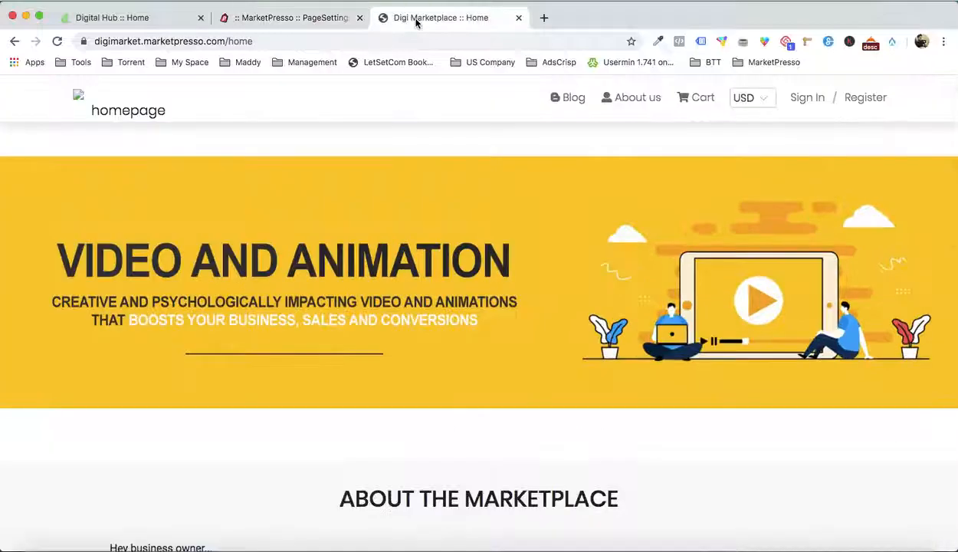
click(307, 17)
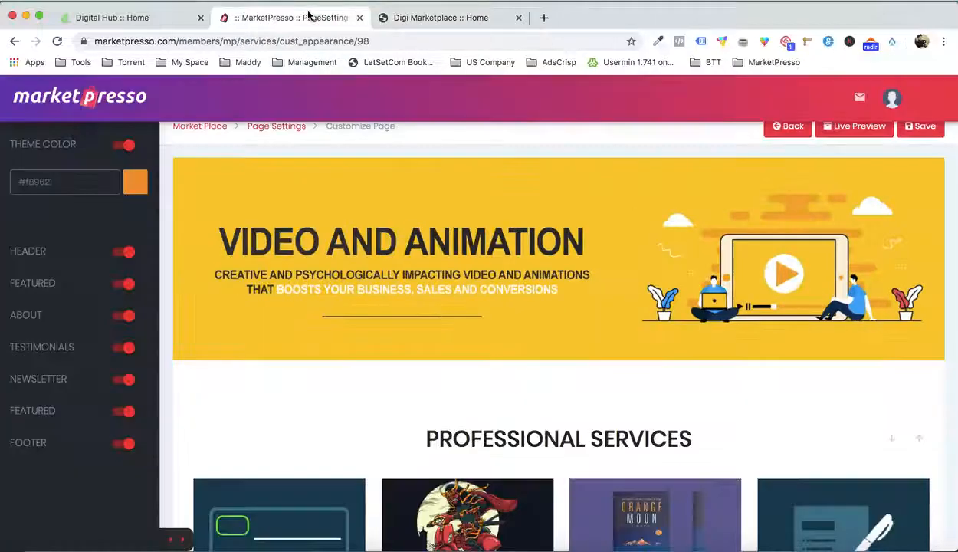
Step: Upload Design Banner 2.jpg from the Demo folder as the first header banner and save the customized page
click(33, 250)
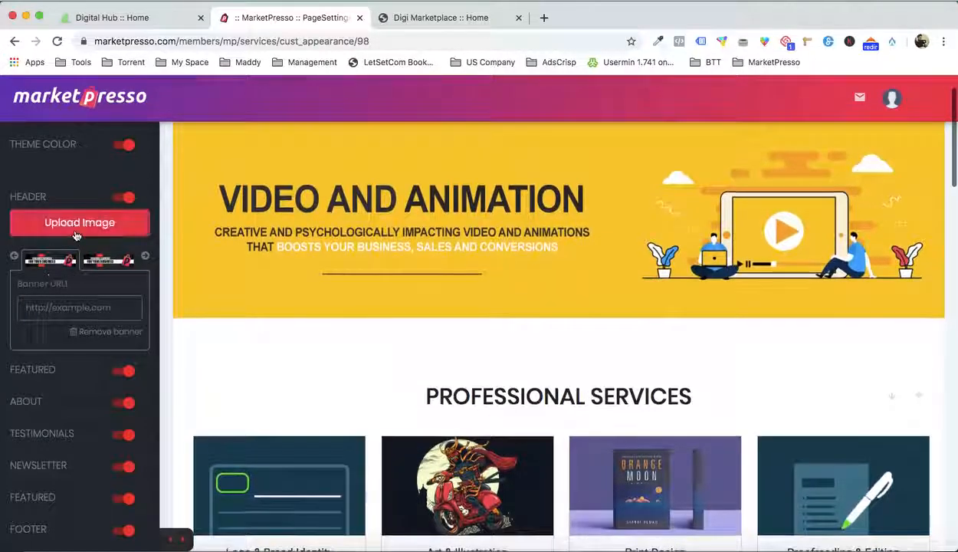
click(75, 228)
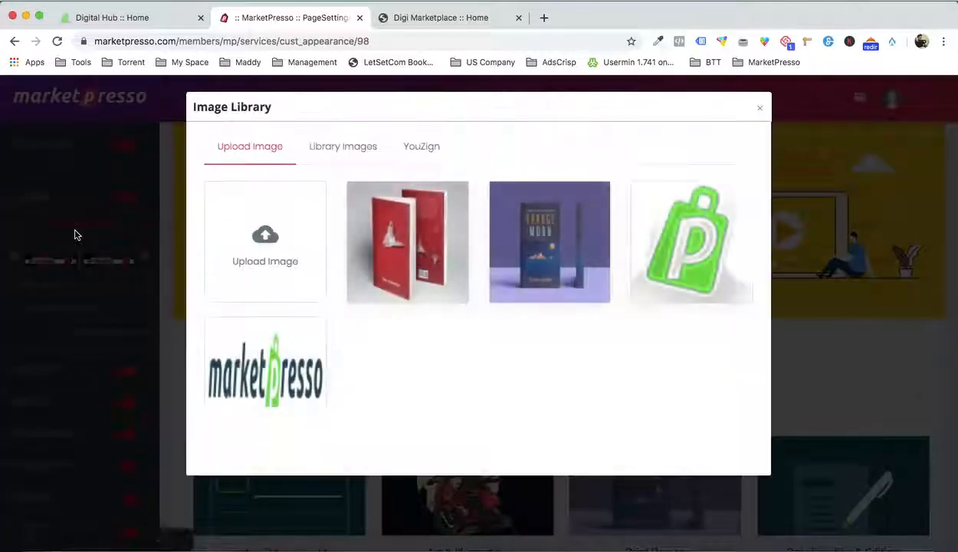
click(254, 221)
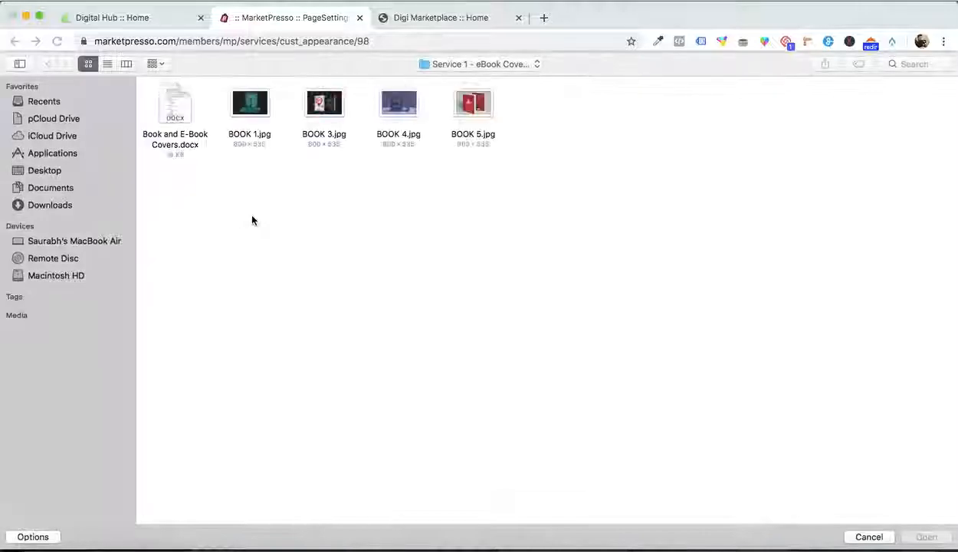
click(469, 64)
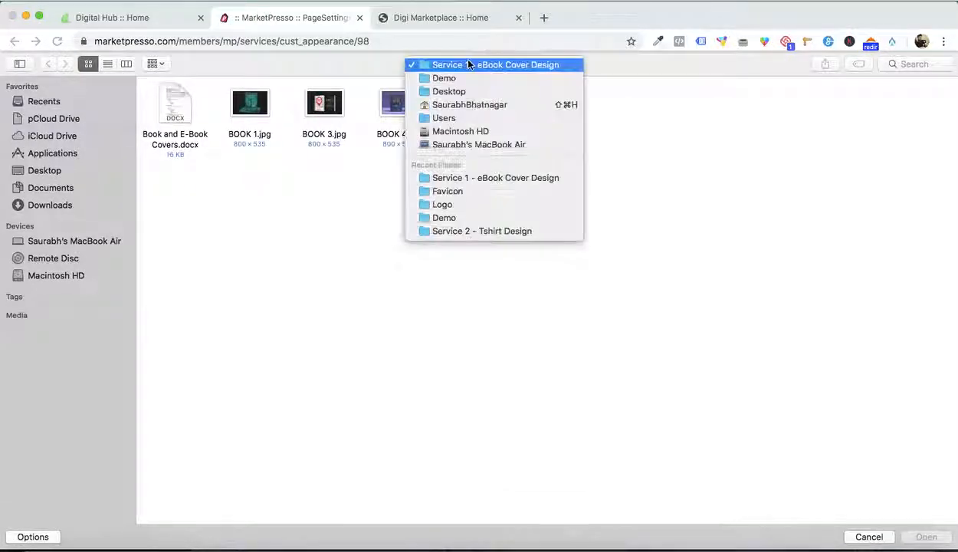
click(463, 77)
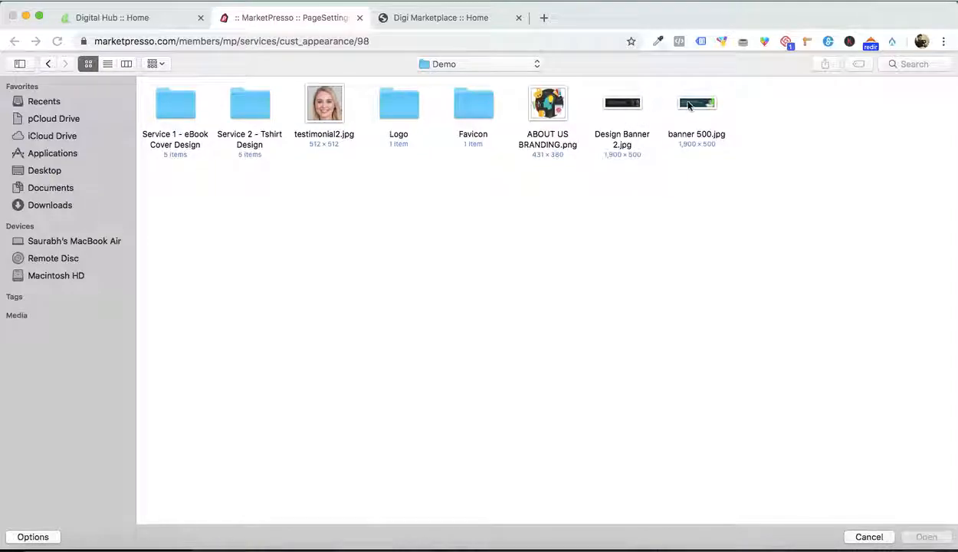
double_click(625, 105)
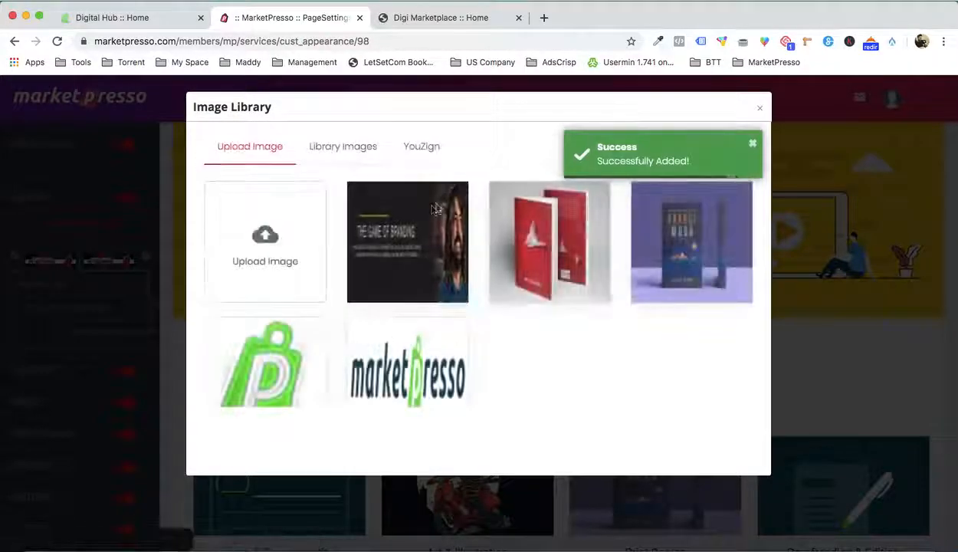
click(386, 241)
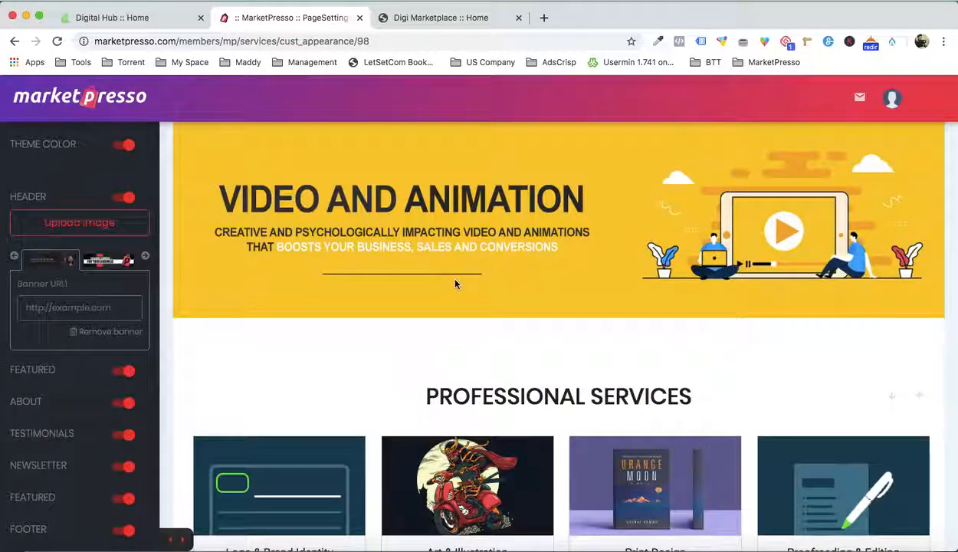
scroll(455, 282, up, 1)
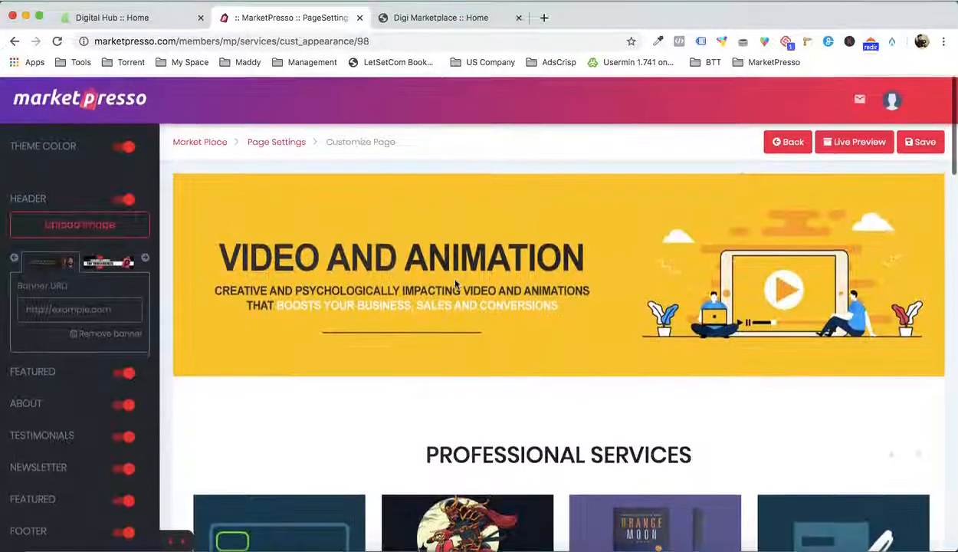
click(923, 151)
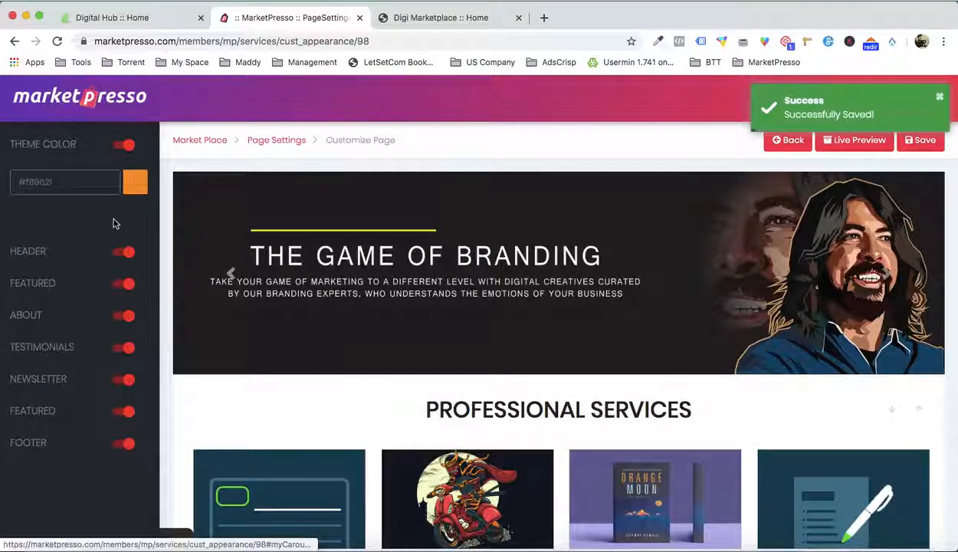
Step: Replace the first header banner with an upload of banner 500.jpg and save the customized page
click(28, 250)
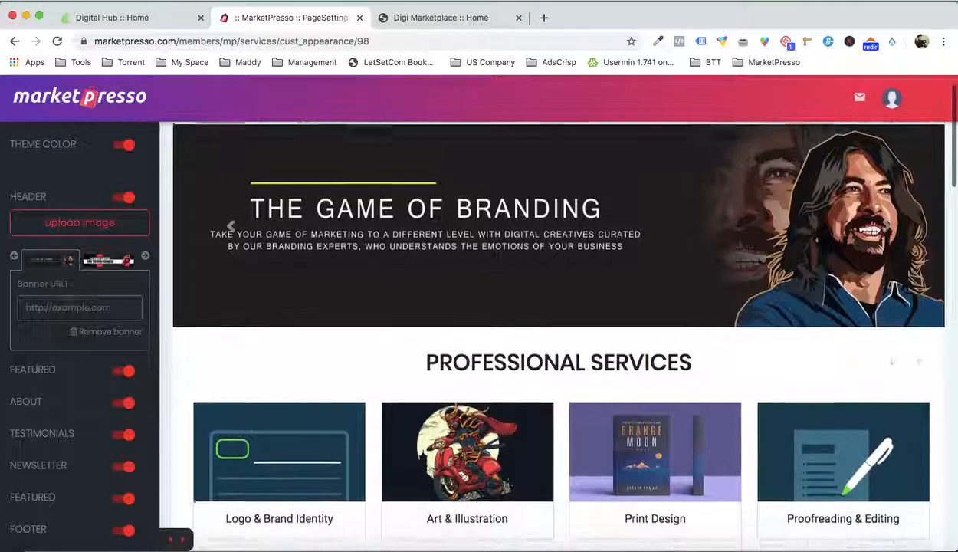
click(72, 230)
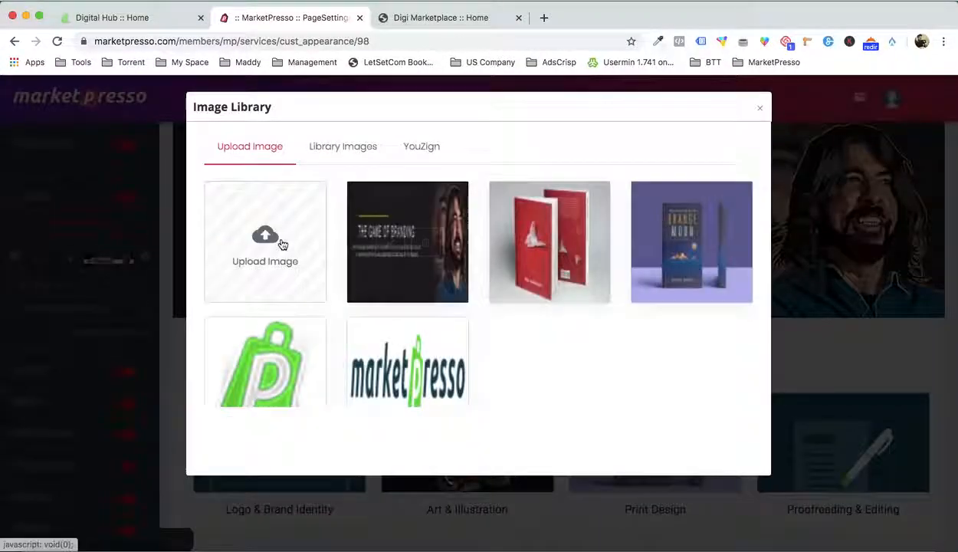
click(282, 243)
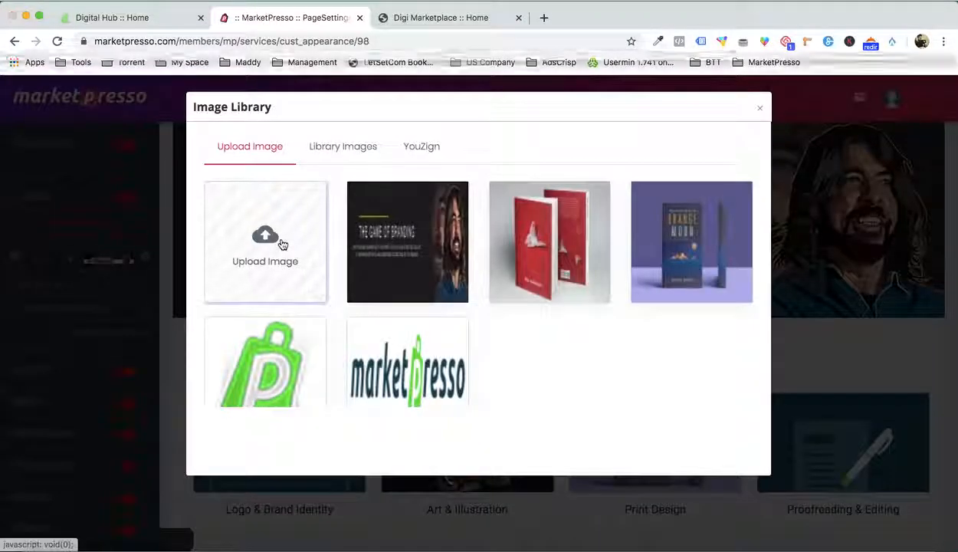
double_click(694, 104)
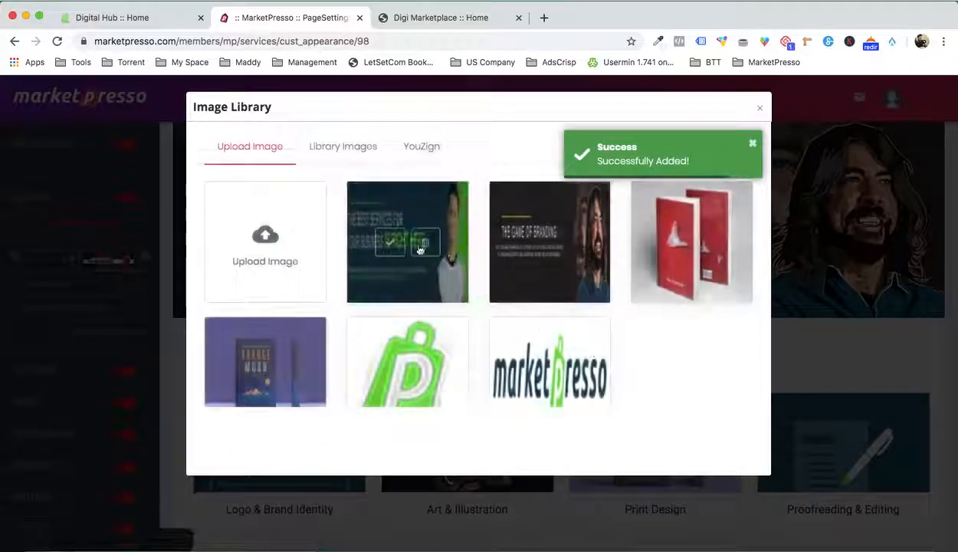
click(397, 235)
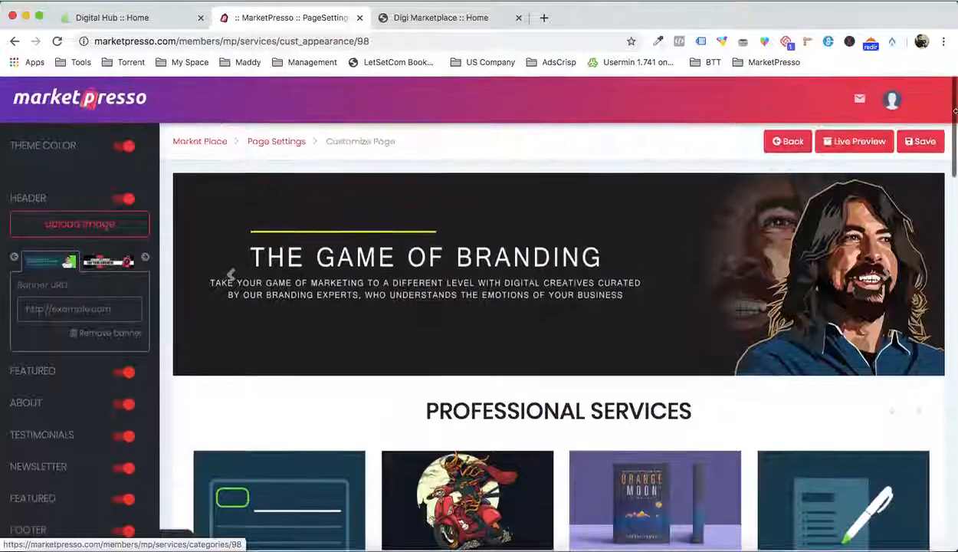
click(923, 139)
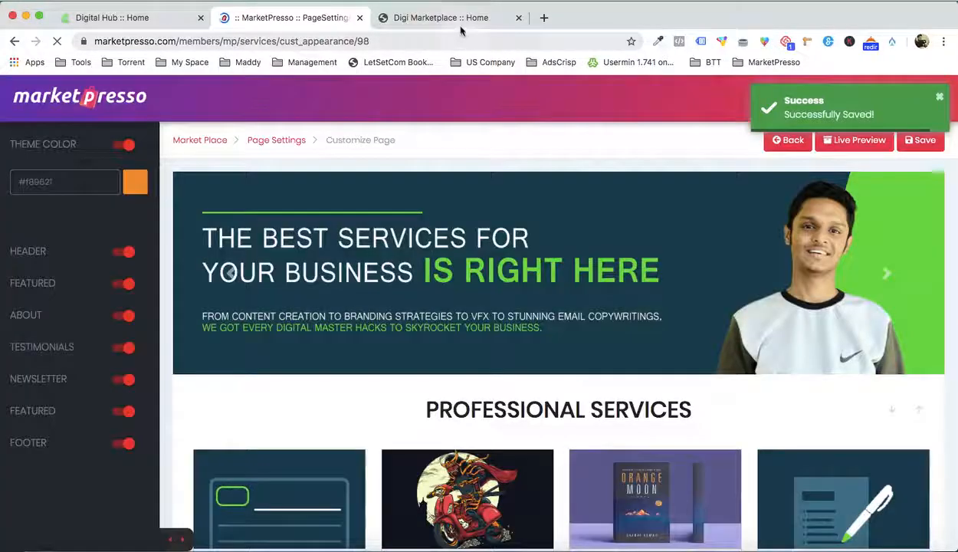
Step: Check the header banner, category menu and Professional Services section on the live Digi Marketplace home page
click(461, 28)
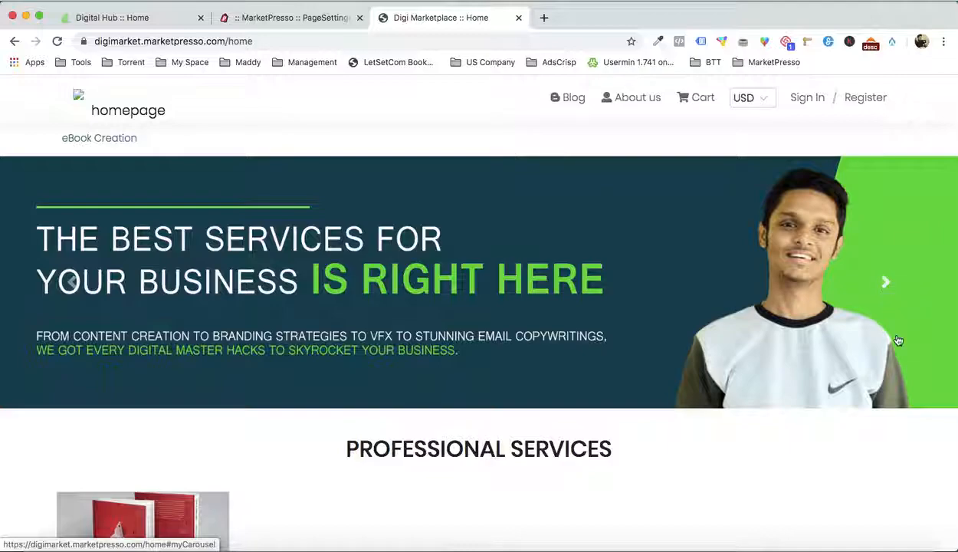
scroll(897, 338, down, 3)
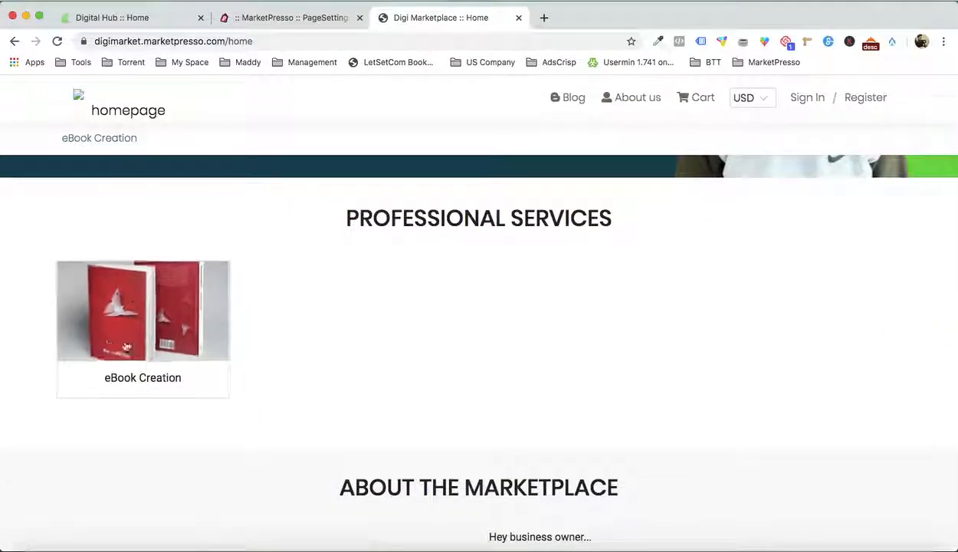
scroll(440, 342, down, 2)
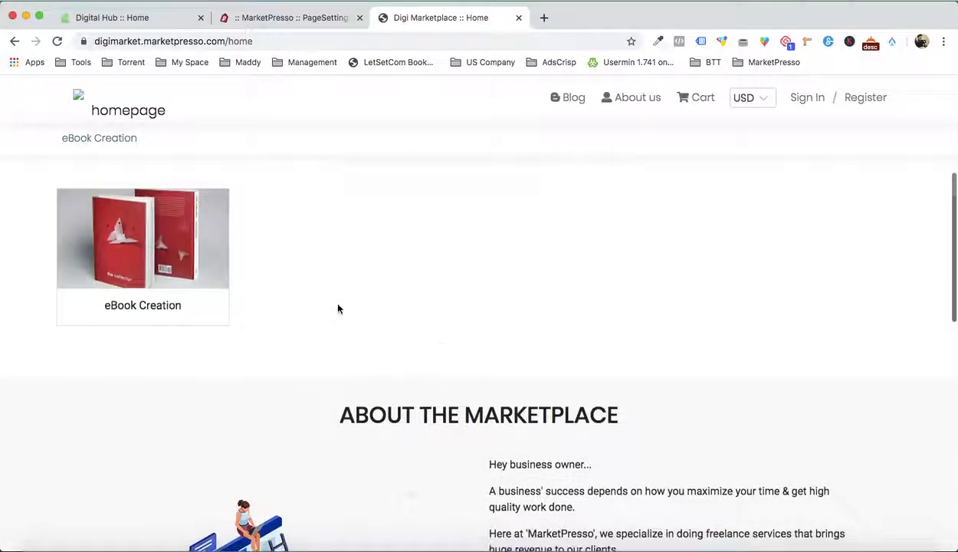
scroll(338, 308, up, 1)
scroll(384, 281, down, 2)
scroll(383, 281, up, 1)
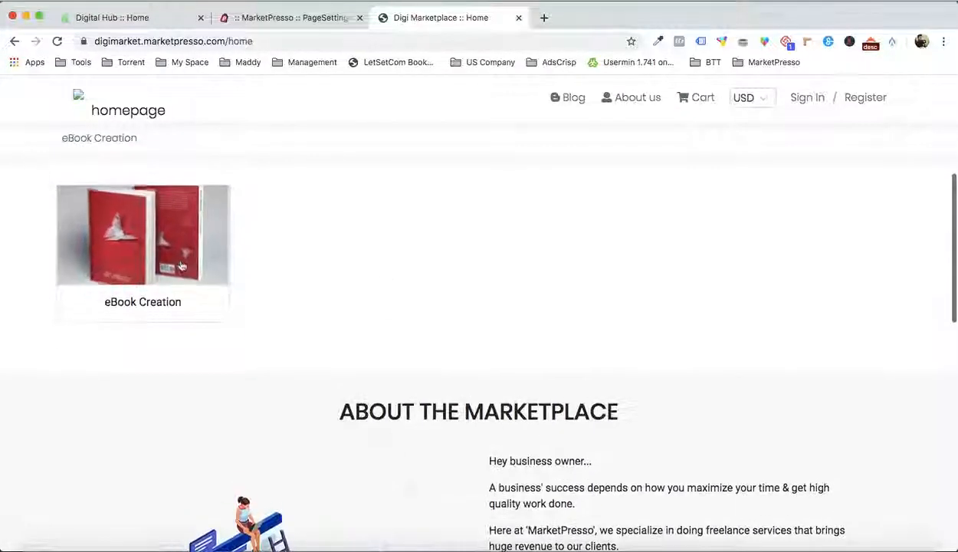
scroll(222, 253, up, 2)
scroll(563, 285, up, 3)
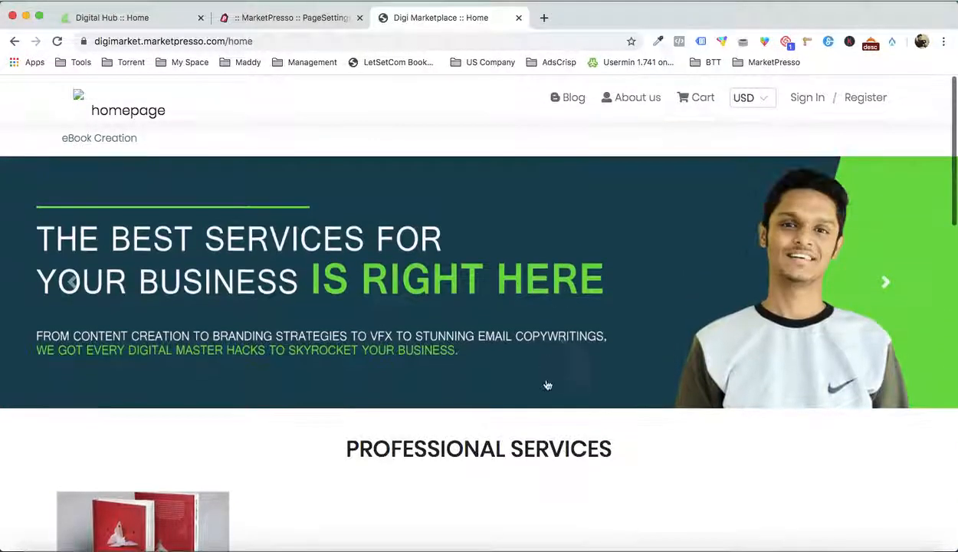
Step: Change the first Featured section's title to PROFESSIONAL CATEGORY in the page customizer and save the page
click(312, 20)
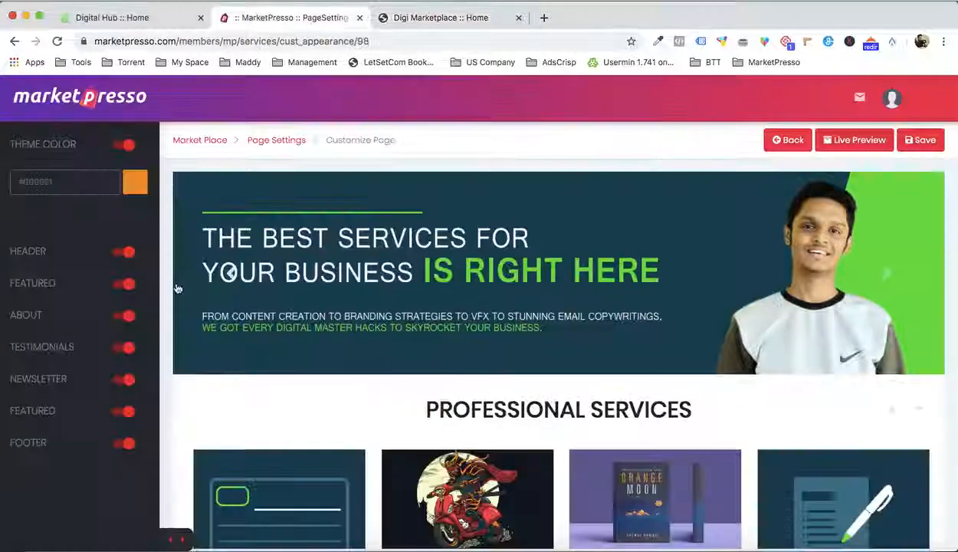
click(47, 279)
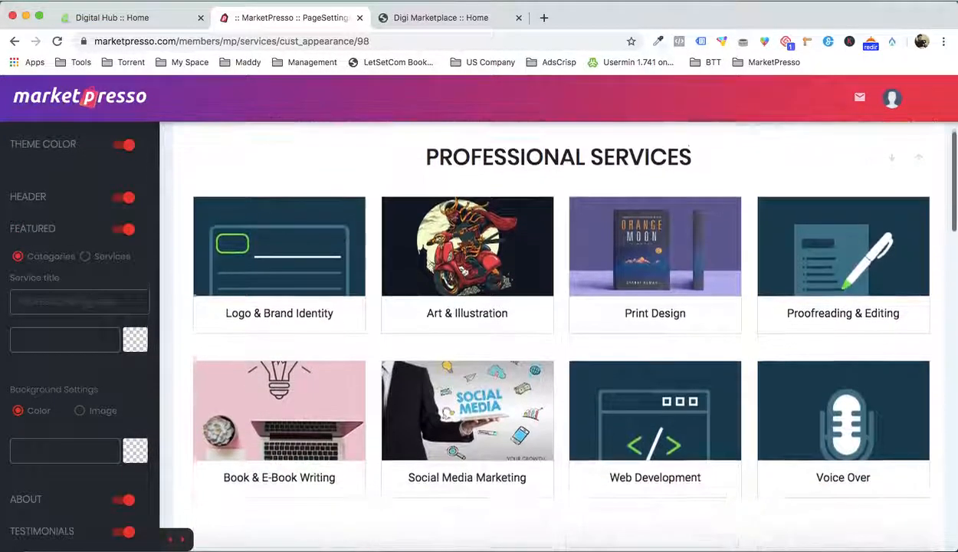
double_click(109, 301)
text(Categor)
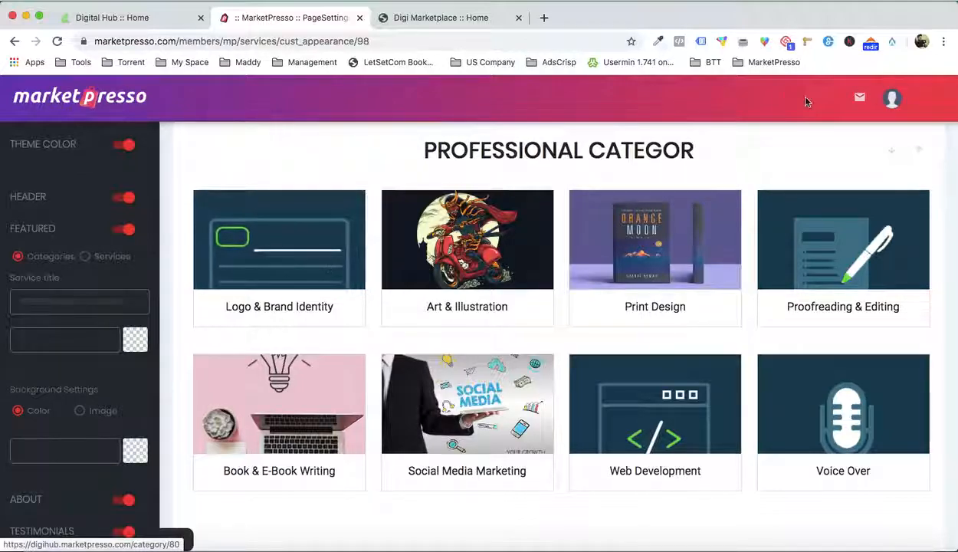
scroll(912, 184, up, 5)
click(923, 144)
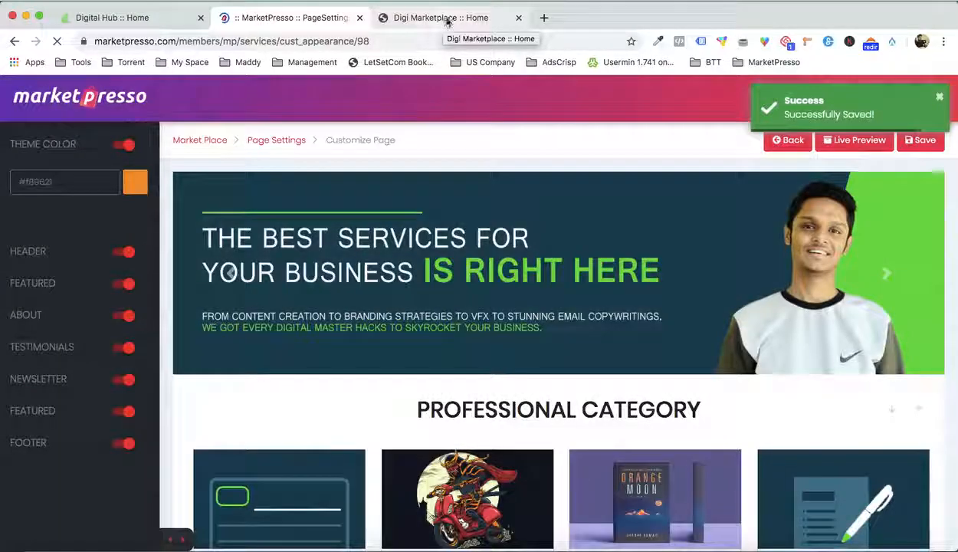
Step: Reload the live Digi Marketplace home page and review its sections from Professional Category down to Popular Services
click(447, 21)
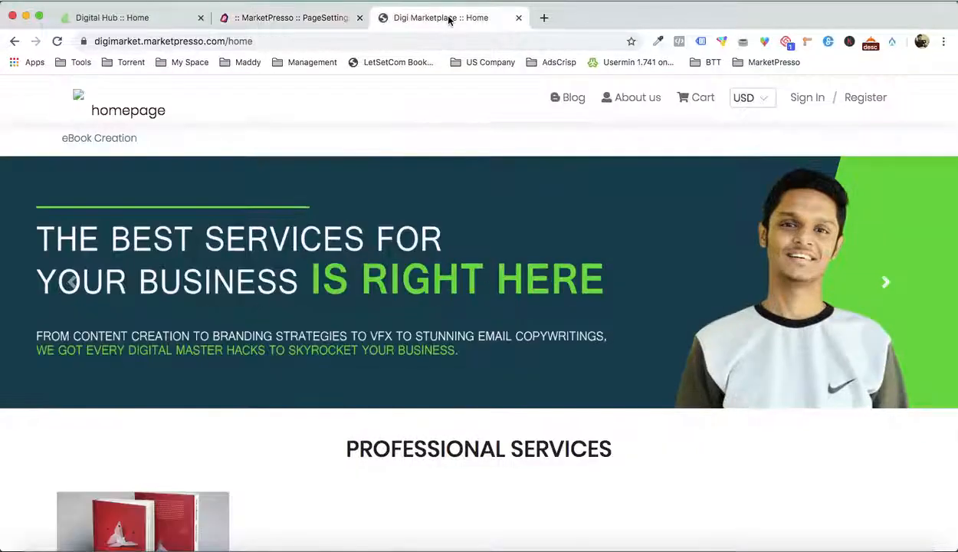
key(super+r)
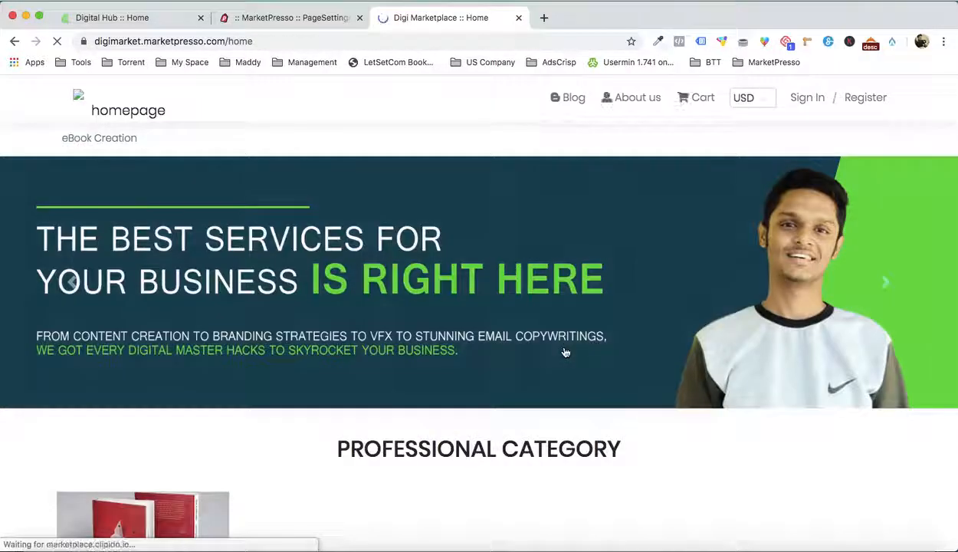
scroll(565, 353, down, 8)
scroll(349, 464, up, 3)
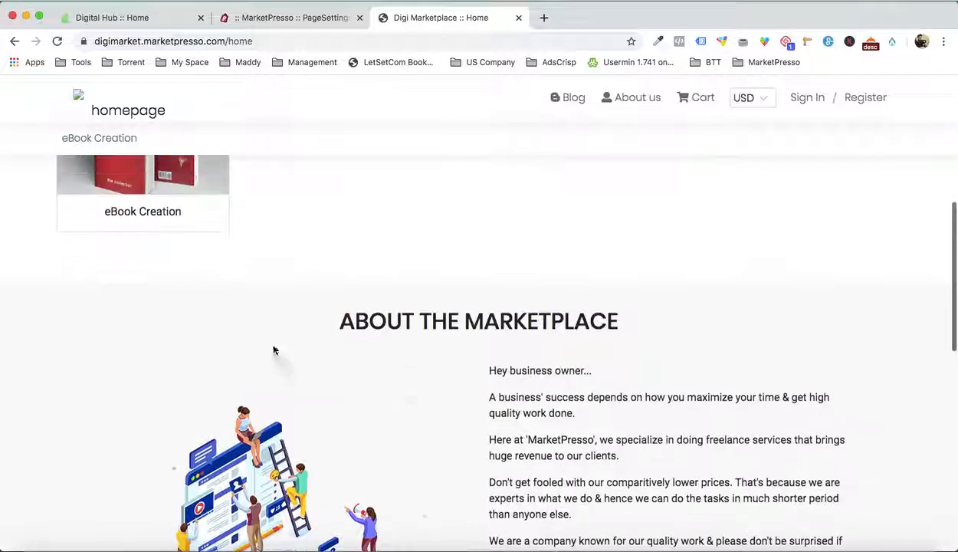
scroll(156, 229, up, 2)
scroll(506, 196, down, 5)
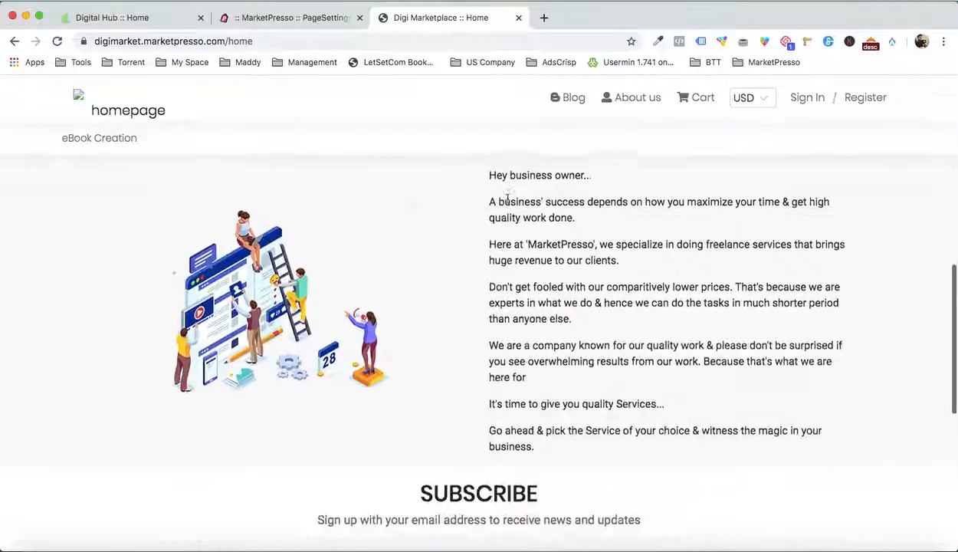
scroll(506, 196, down, 5)
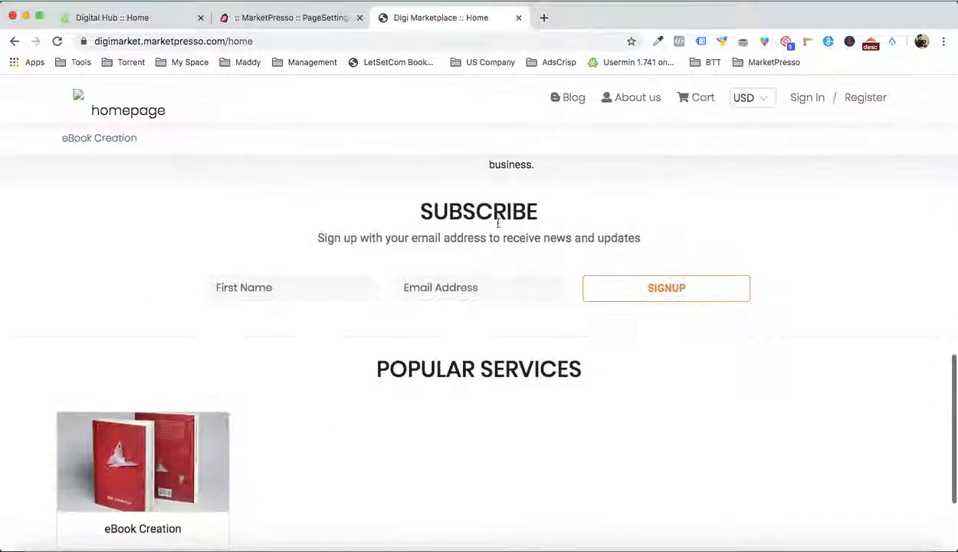
scroll(525, 252, down, 2)
scroll(525, 252, up, 4)
Step: Switch off the Newsletter section of the home page in the page customizer
click(319, 23)
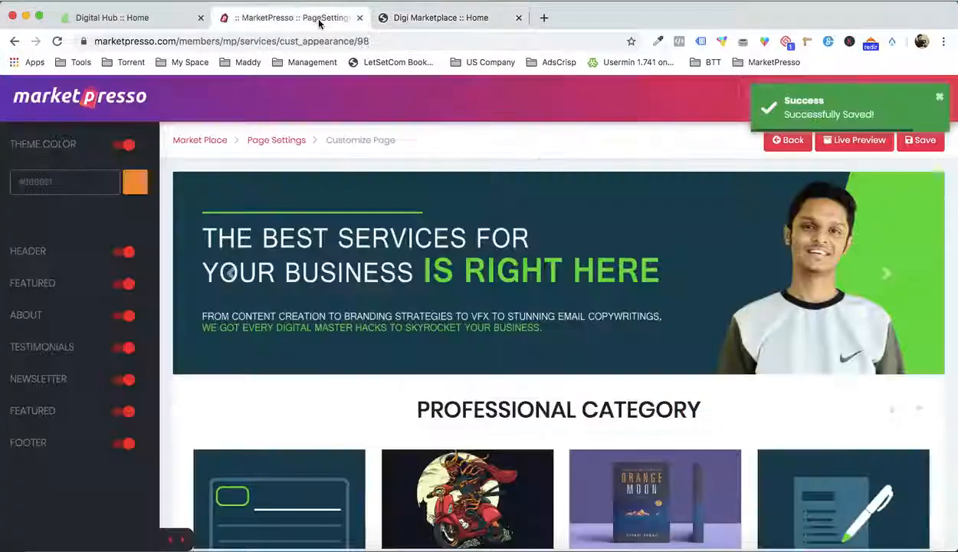
scroll(567, 237, down, 3)
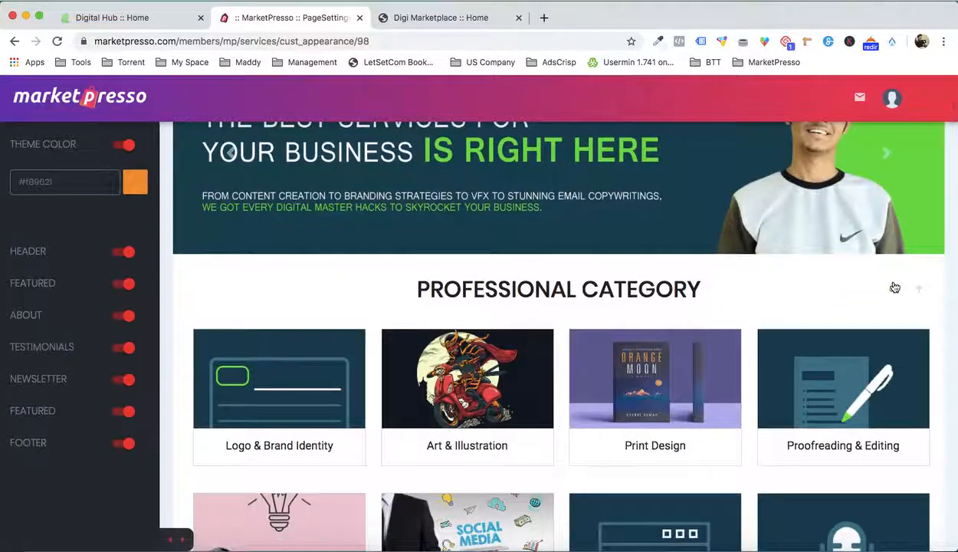
scroll(893, 291, down, 5)
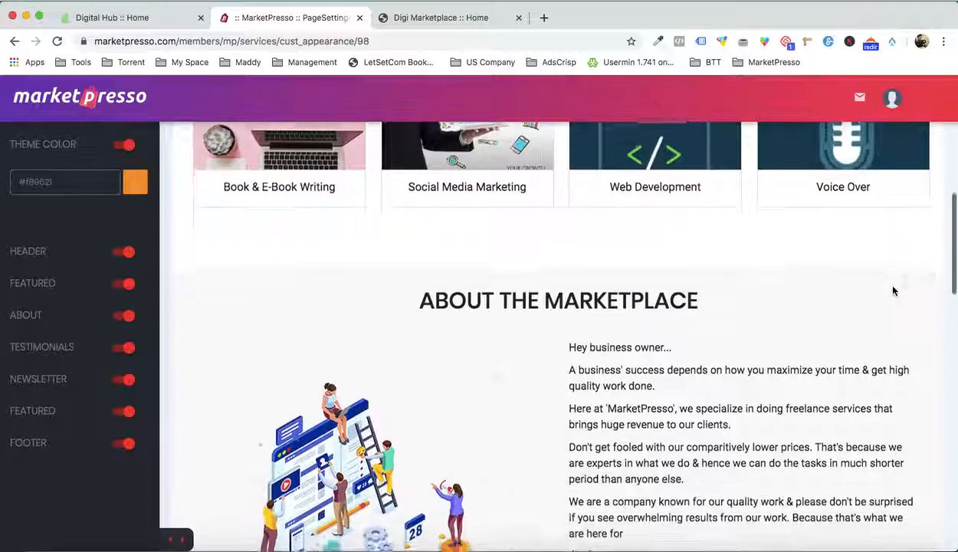
scroll(893, 291, down, 8)
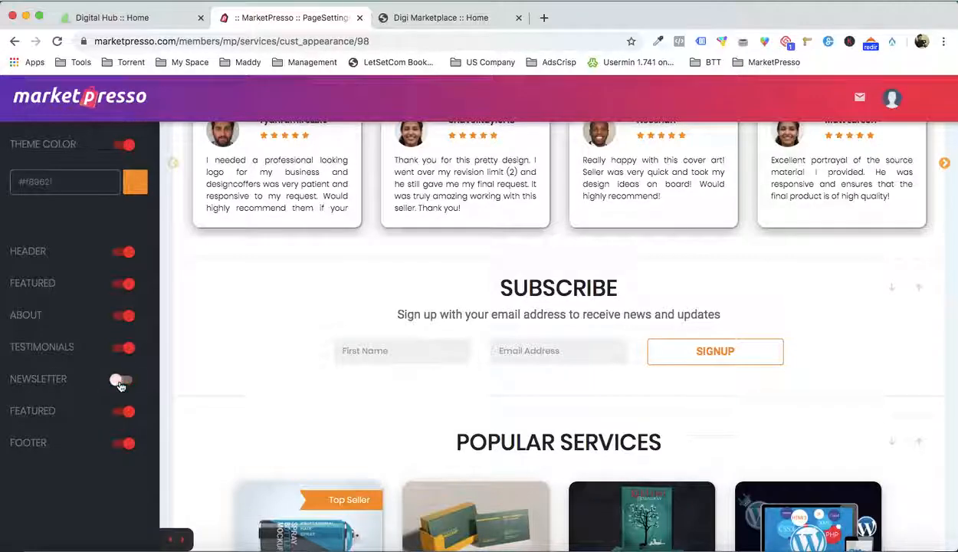
Step: Move the Customer Testimonials section down below both the Subscribe and Popular Services sections
scroll(364, 338, up, 4)
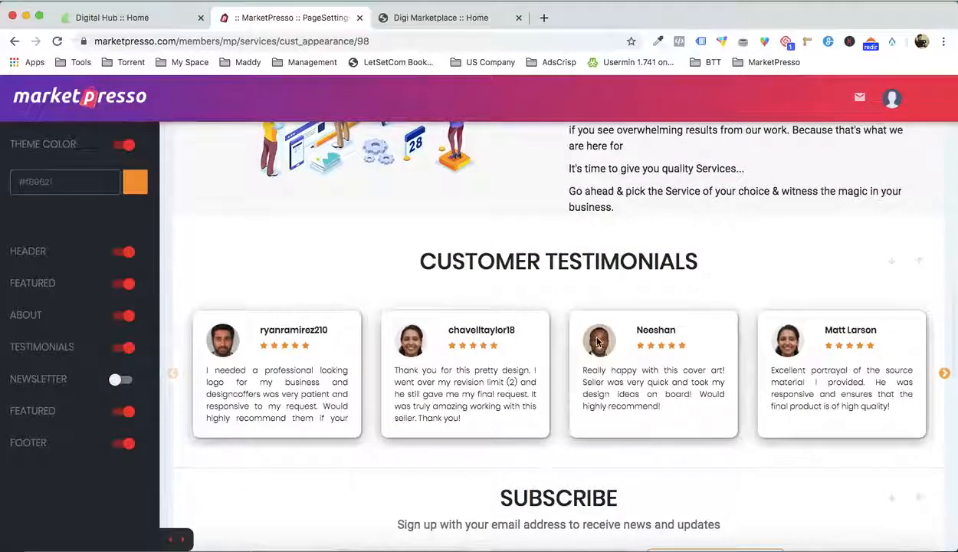
scroll(597, 342, down, 4)
scroll(600, 306, up, 2)
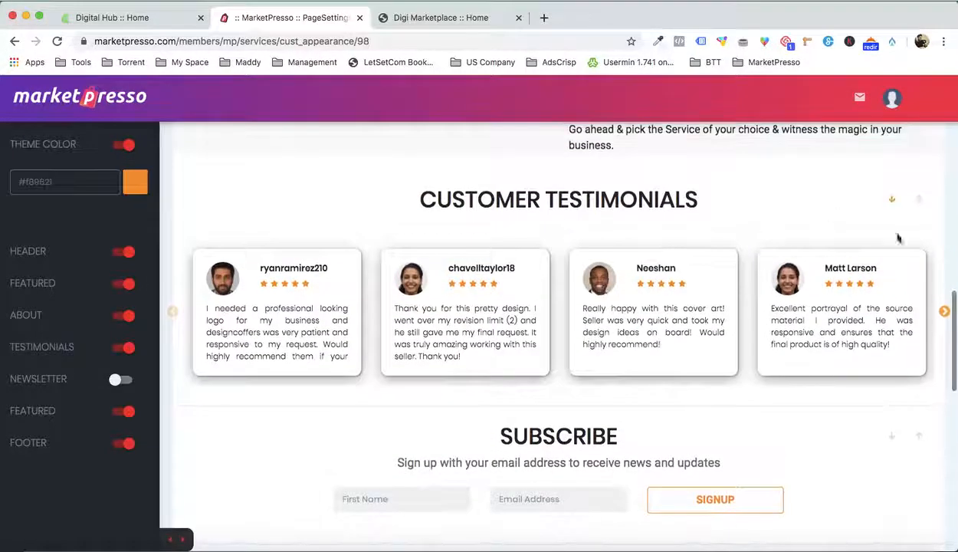
scroll(899, 217, down, 4)
scroll(857, 362, up, 4)
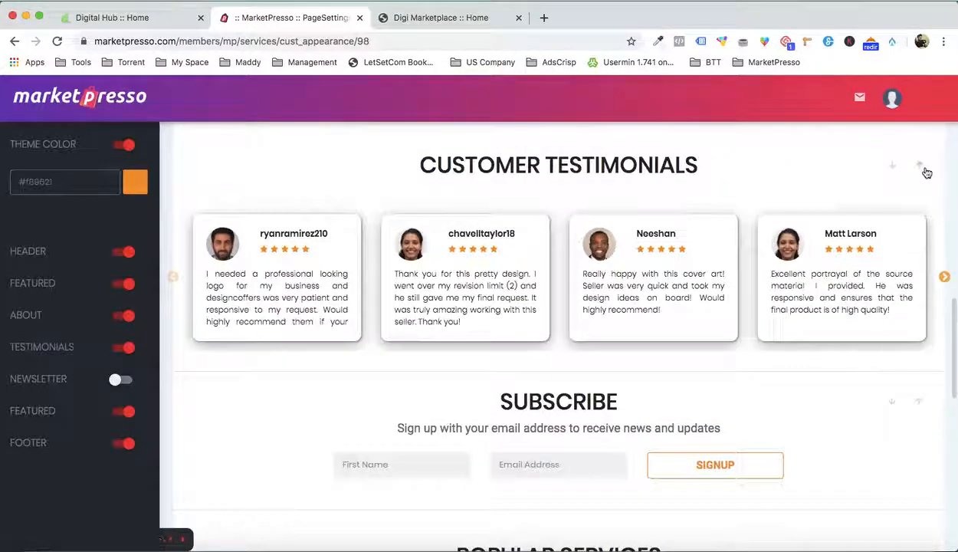
click(894, 166)
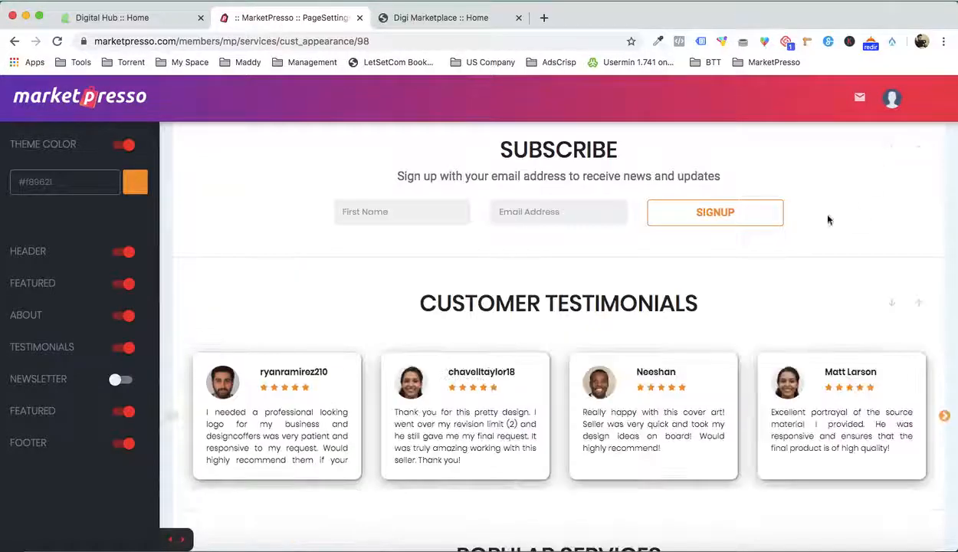
scroll(828, 220, down, 4)
scroll(827, 220, up, 3)
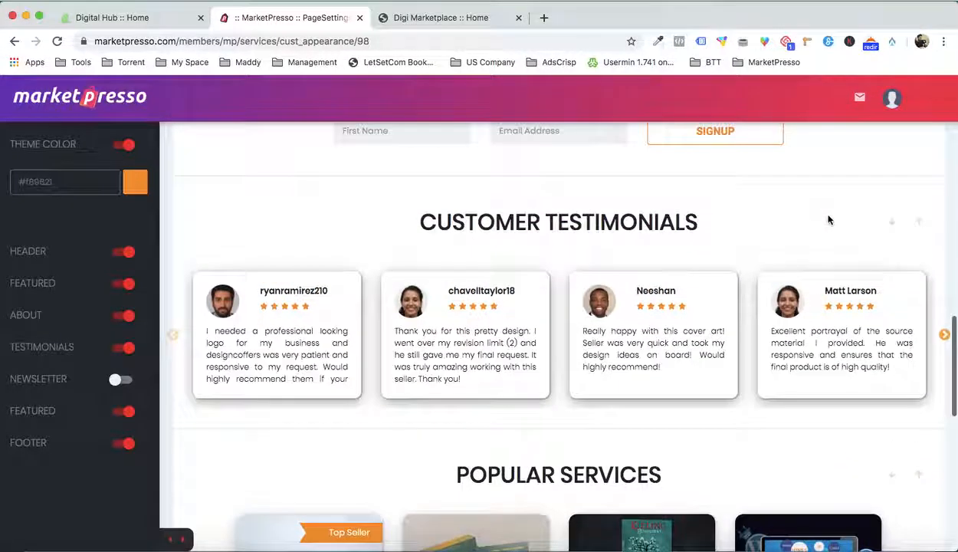
click(891, 224)
scroll(776, 306, down, 4)
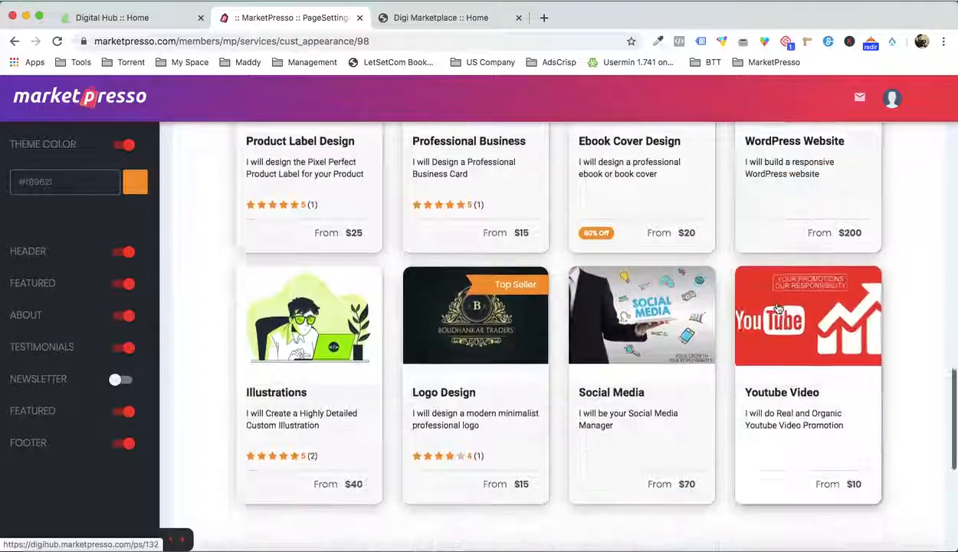
scroll(778, 307, down, 5)
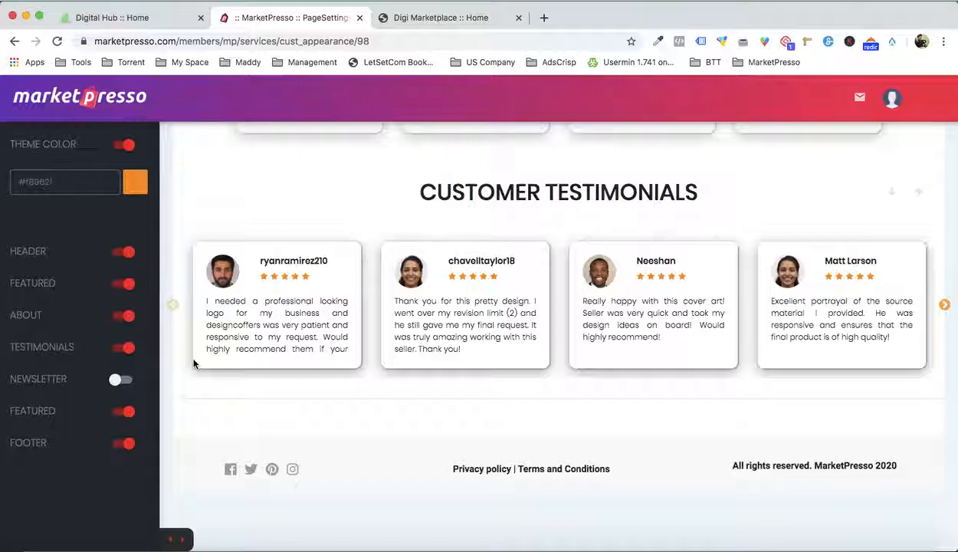
Step: Set the theme color to dark green #238f10 and save the customized page
click(133, 182)
click(142, 262)
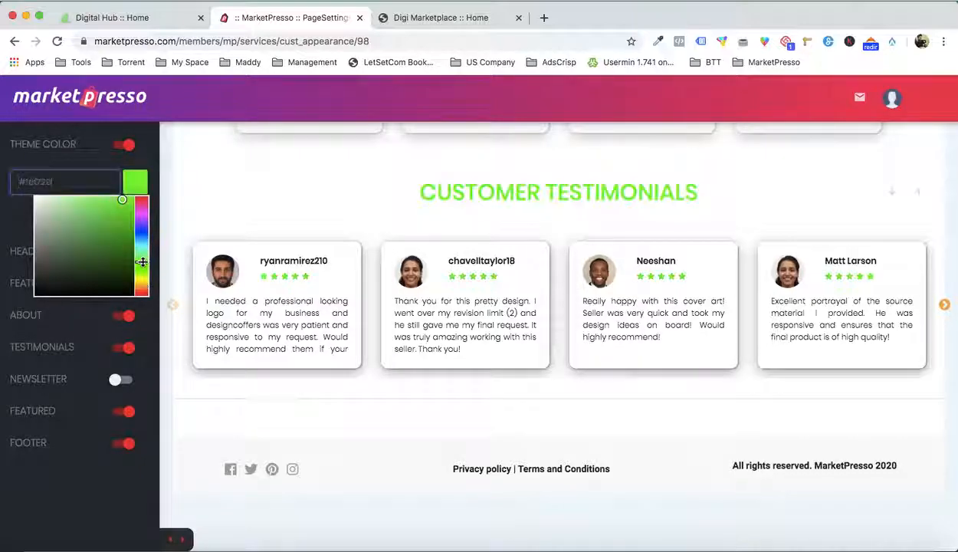
drag(141, 262, 142, 265)
click(124, 240)
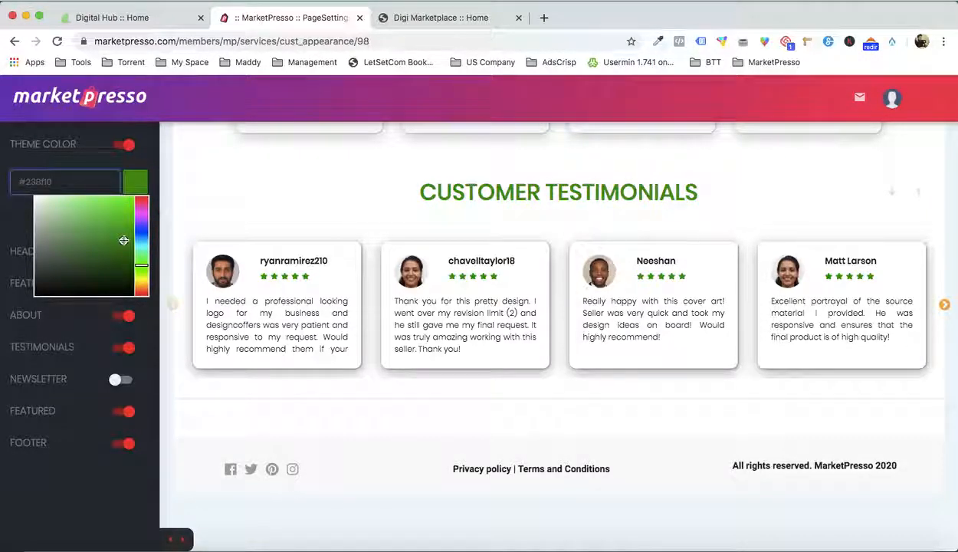
click(272, 207)
scroll(694, 180, up, 10)
scroll(907, 178, up, 10)
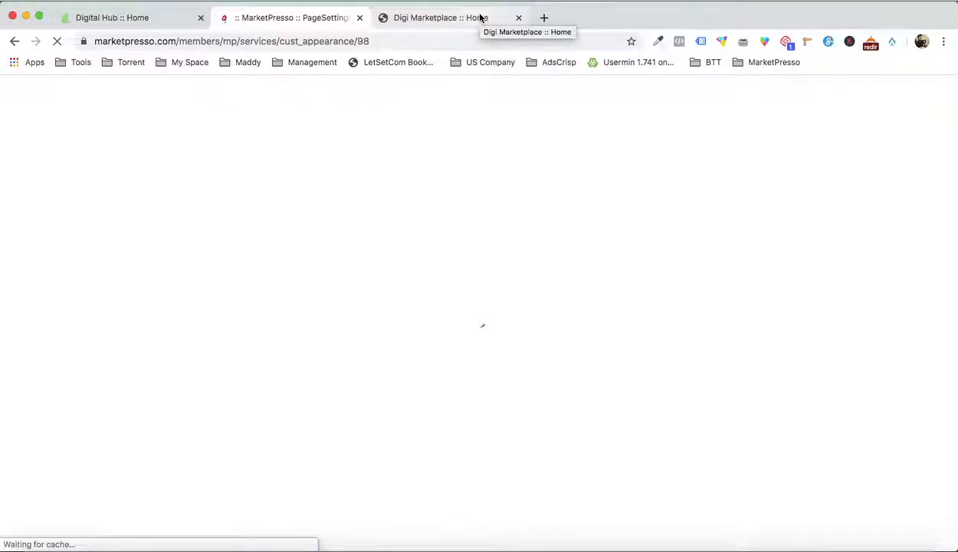
Step: Reload the live Digi Marketplace home page and check the newsletter and Popular Services area
click(481, 17)
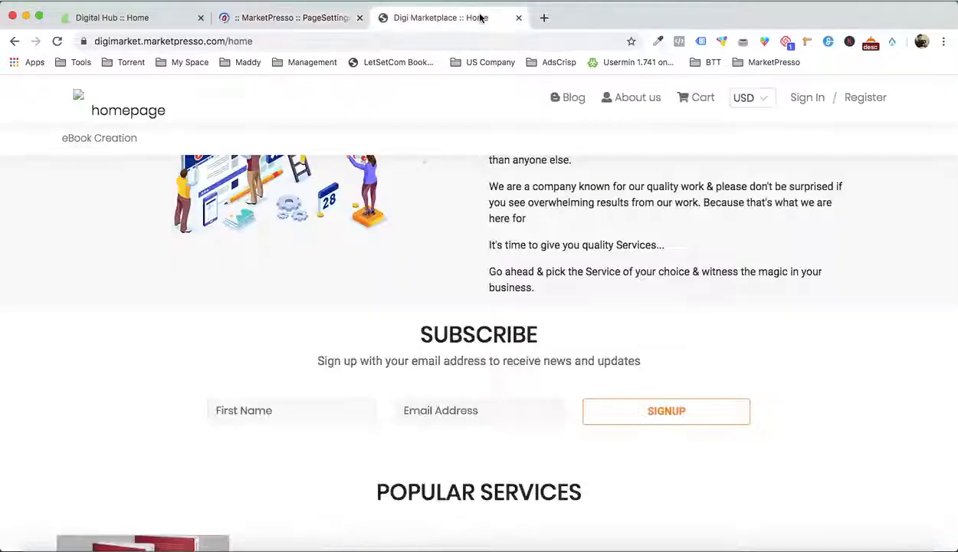
scroll(565, 257, down, 4)
scroll(565, 257, up, 10)
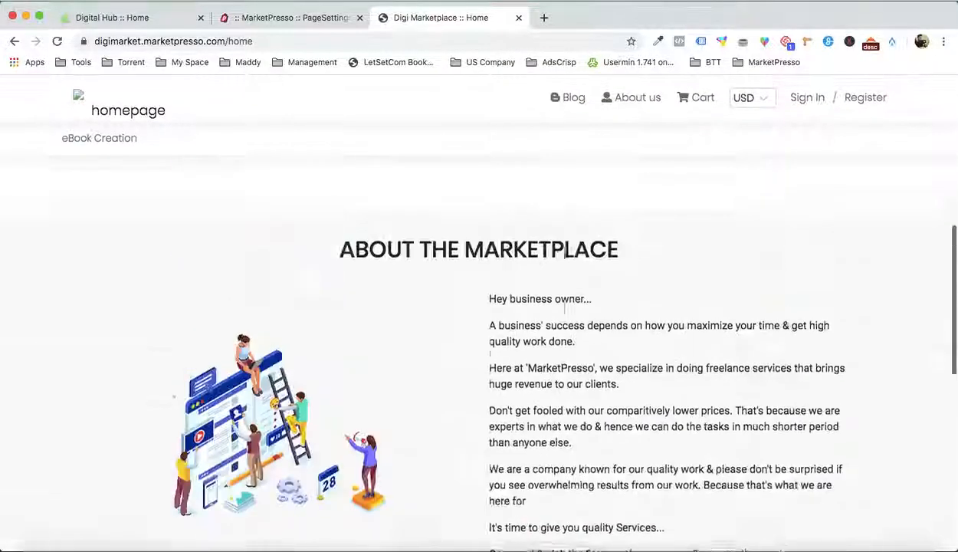
scroll(564, 257, down, 8)
key(super+r)
scroll(564, 257, up, 8)
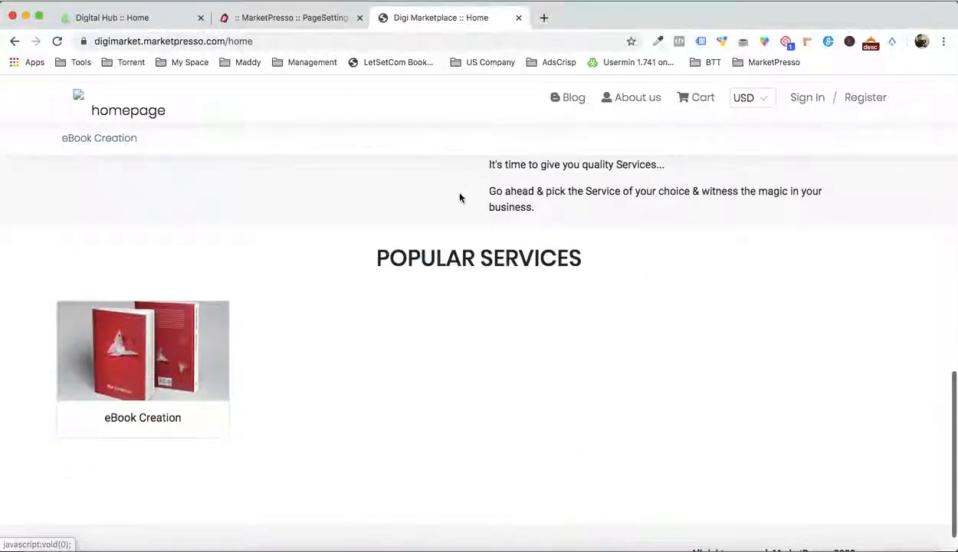
Step: Make the Popular Services featured section show services instead of categories and save the page
click(299, 19)
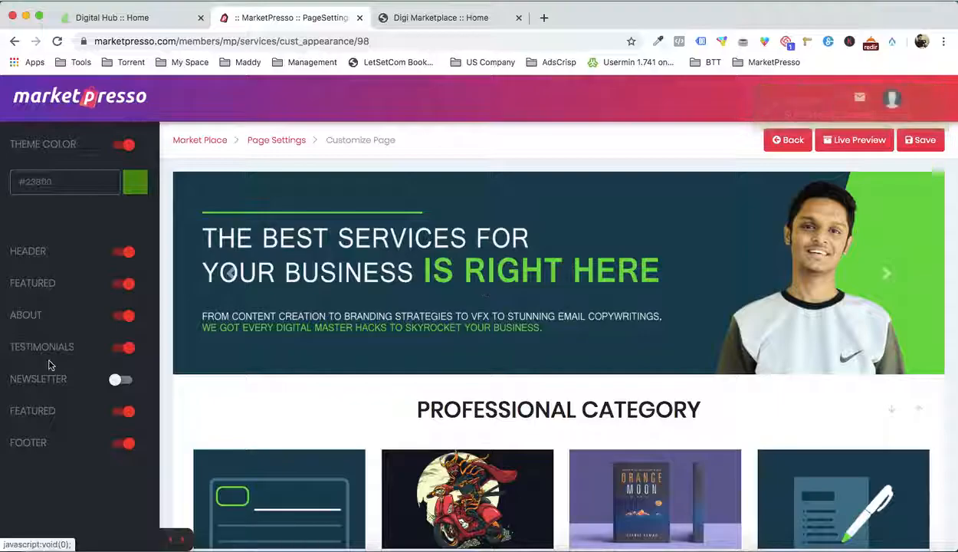
click(34, 411)
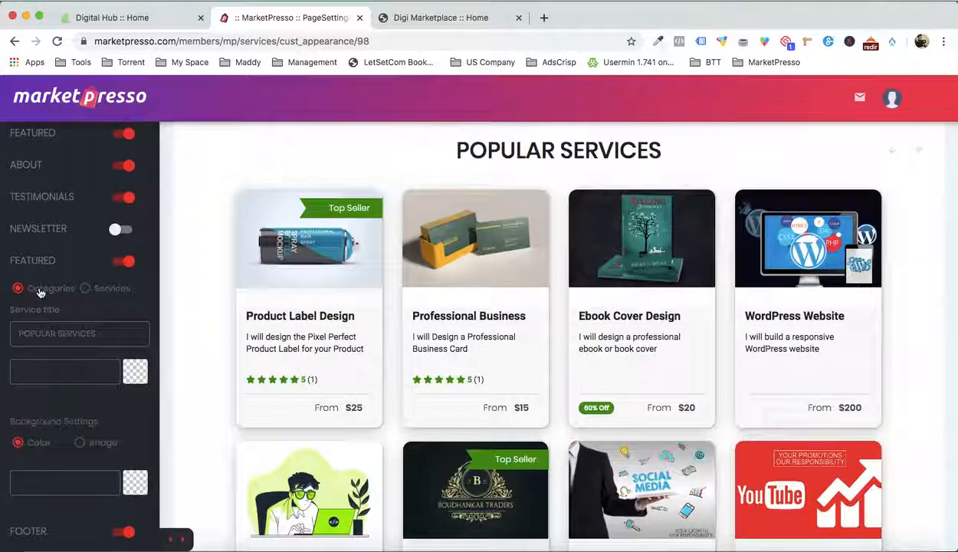
click(84, 290)
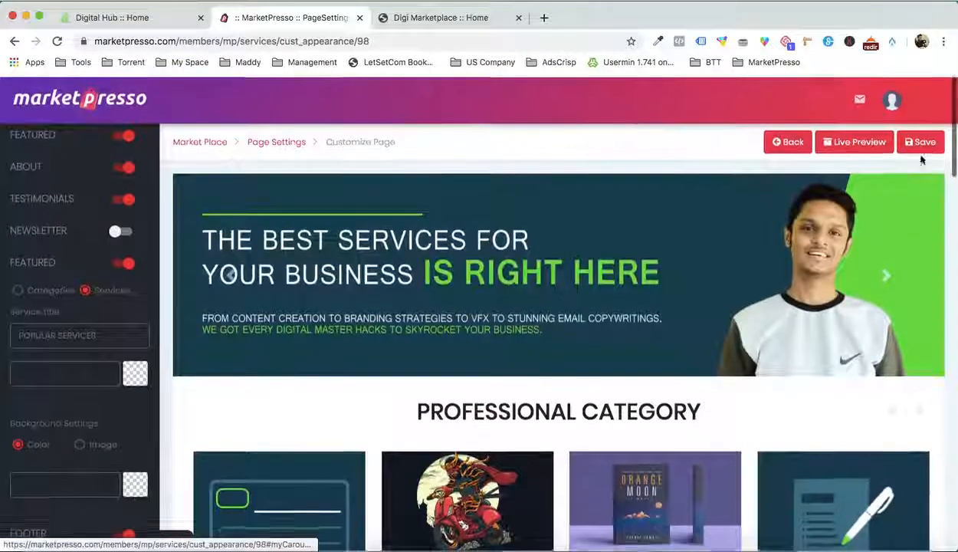
click(920, 144)
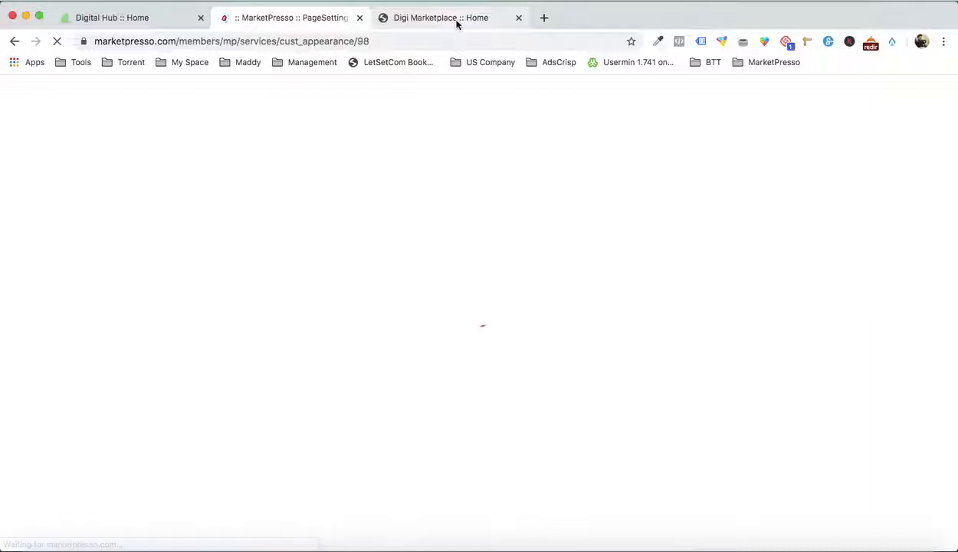
Step: Check the Popular Services section, Professional Category section and currency choices on the live home page
click(454, 21)
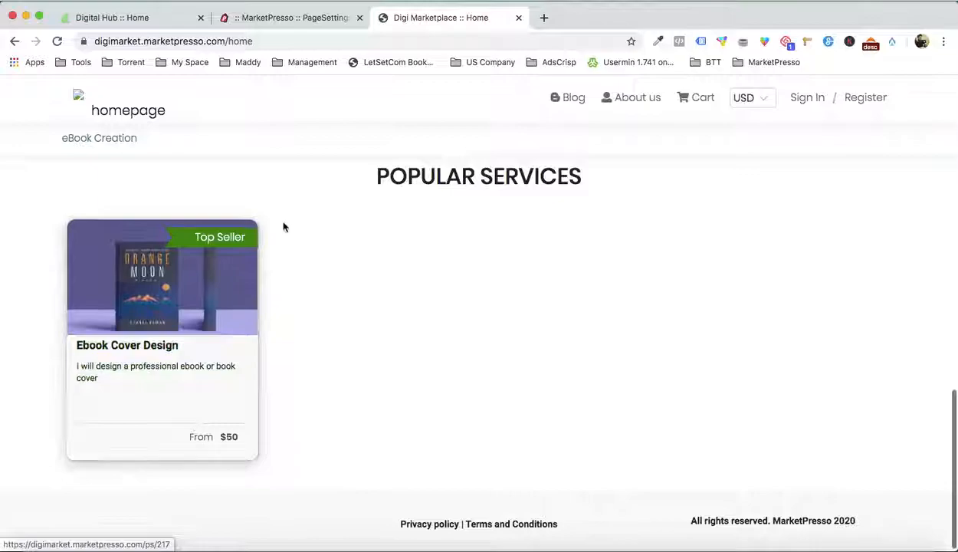
scroll(238, 249, up, 10)
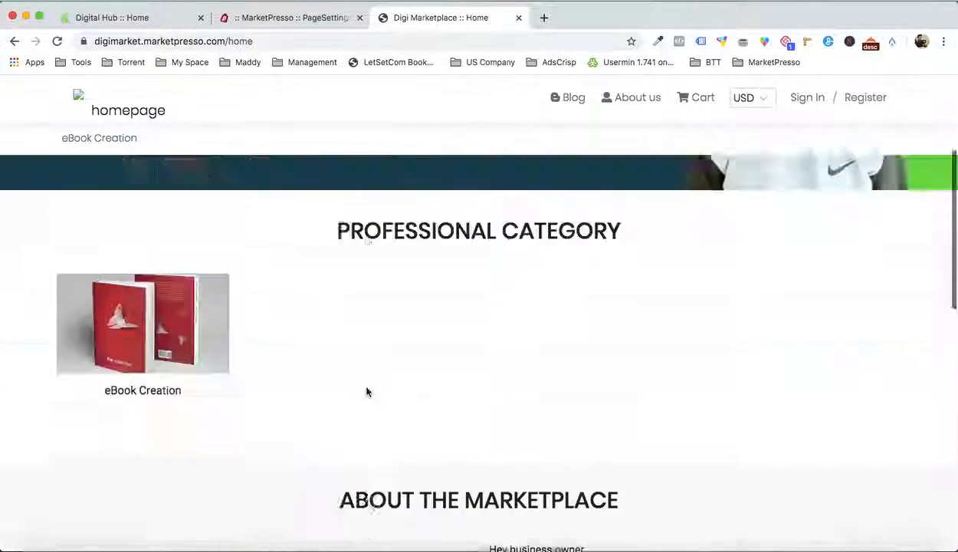
scroll(330, 353, down, 2)
scroll(355, 381, up, 3)
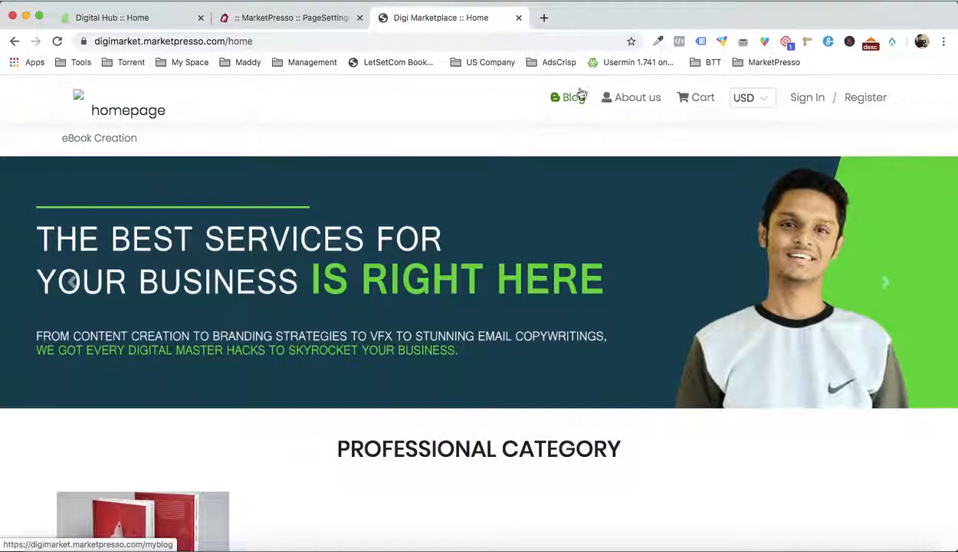
click(746, 103)
click(818, 149)
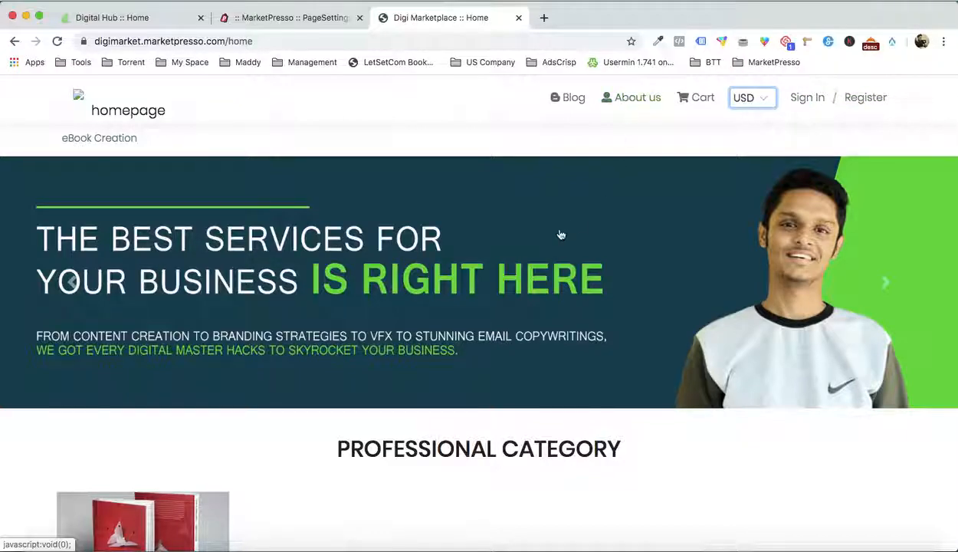
Step: Upload ABOUT US BRANDING.png as the About section's image in the page customizer and save the page
click(310, 17)
scroll(433, 297, down, 10)
scroll(432, 298, down, 3)
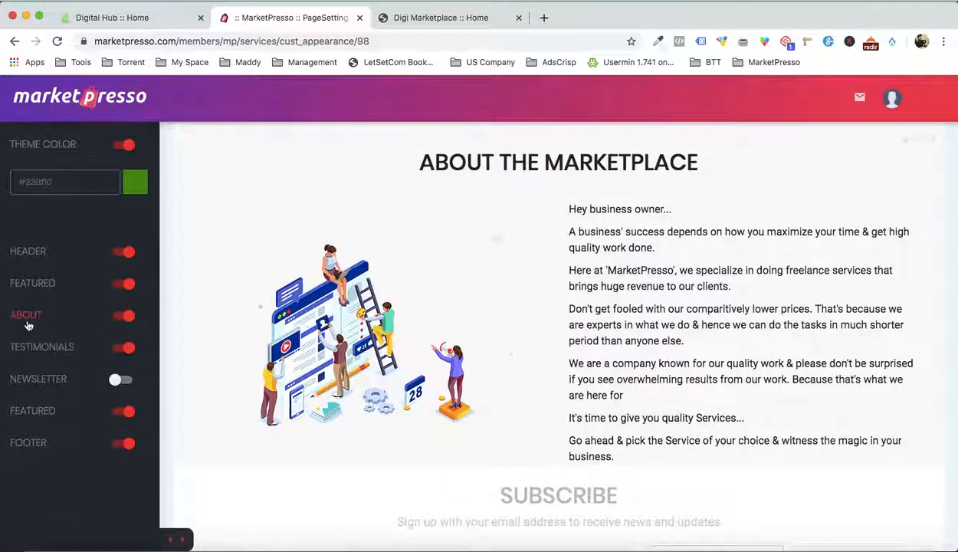
click(27, 315)
scroll(69, 301, down, 5)
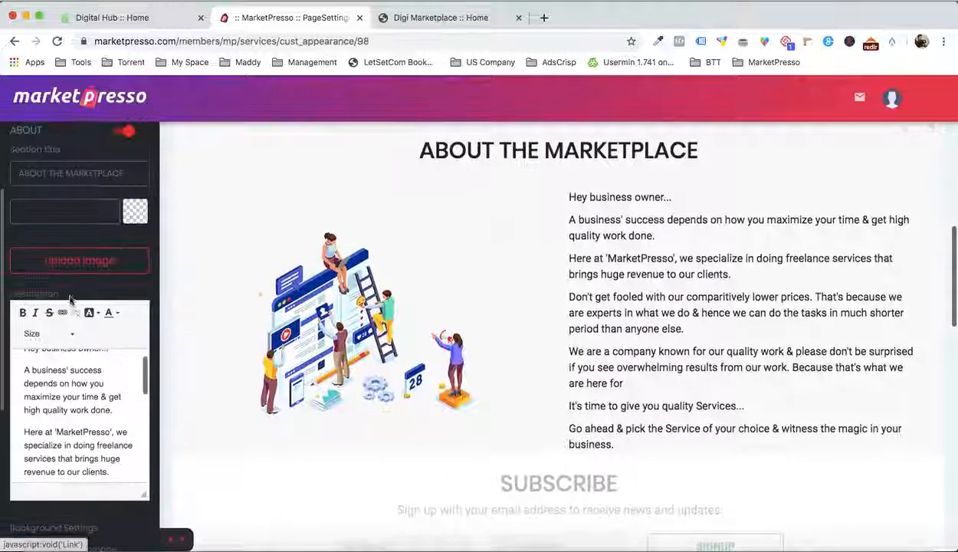
click(84, 264)
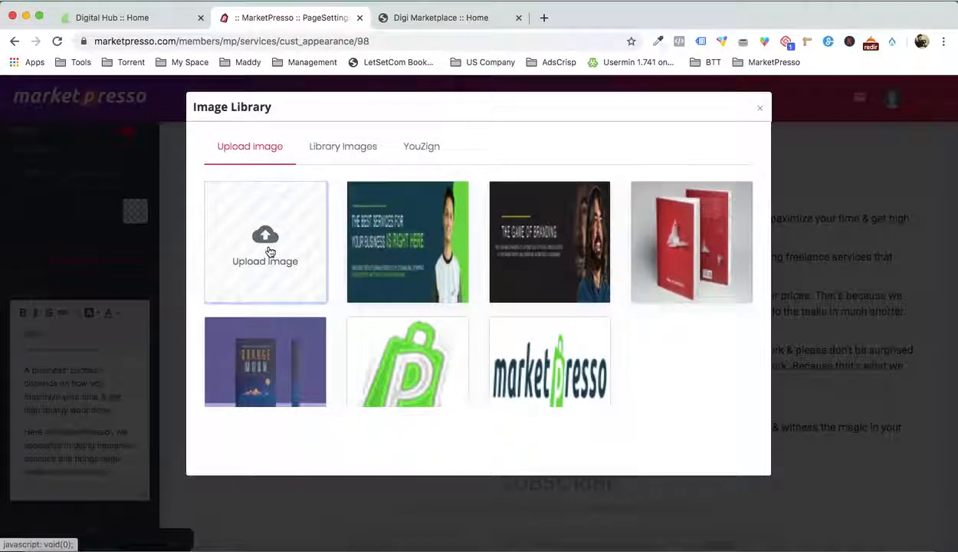
click(229, 253)
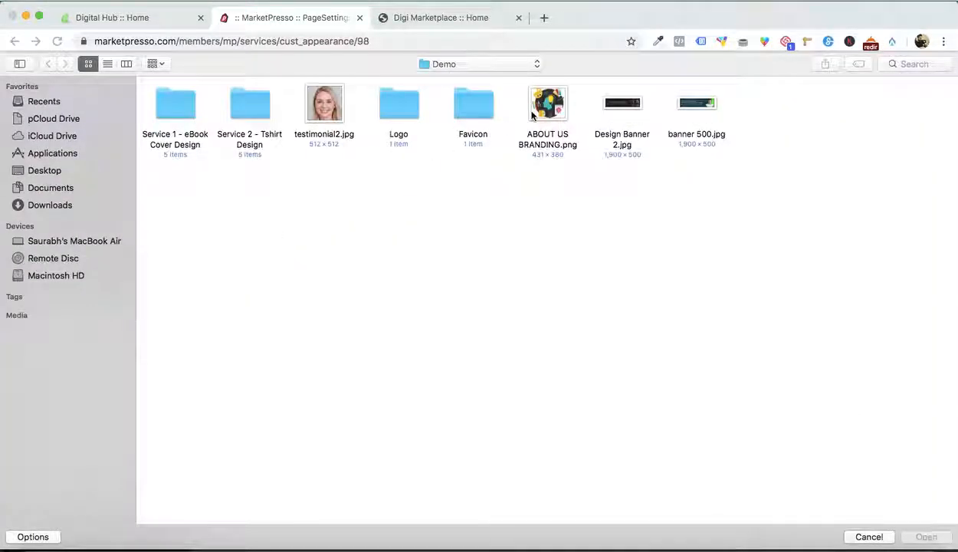
double_click(532, 114)
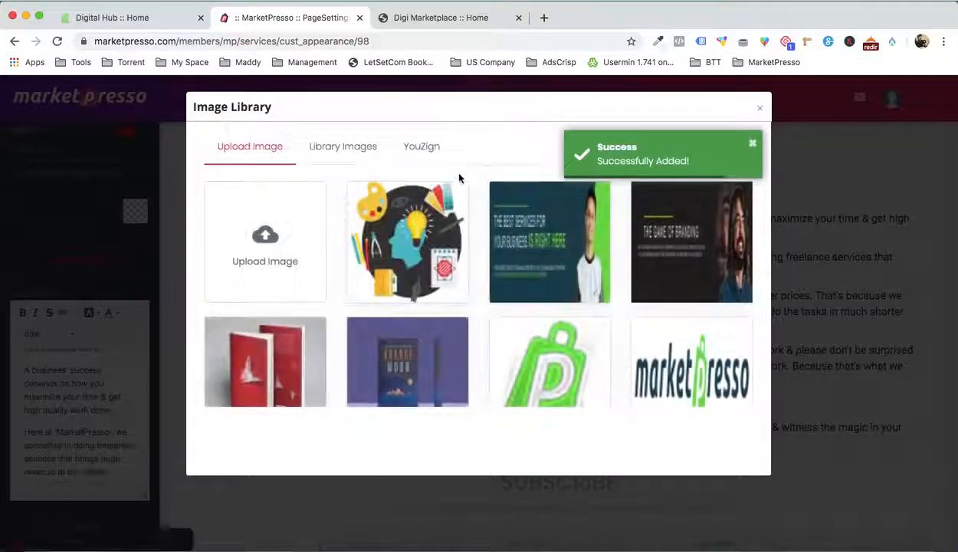
click(392, 241)
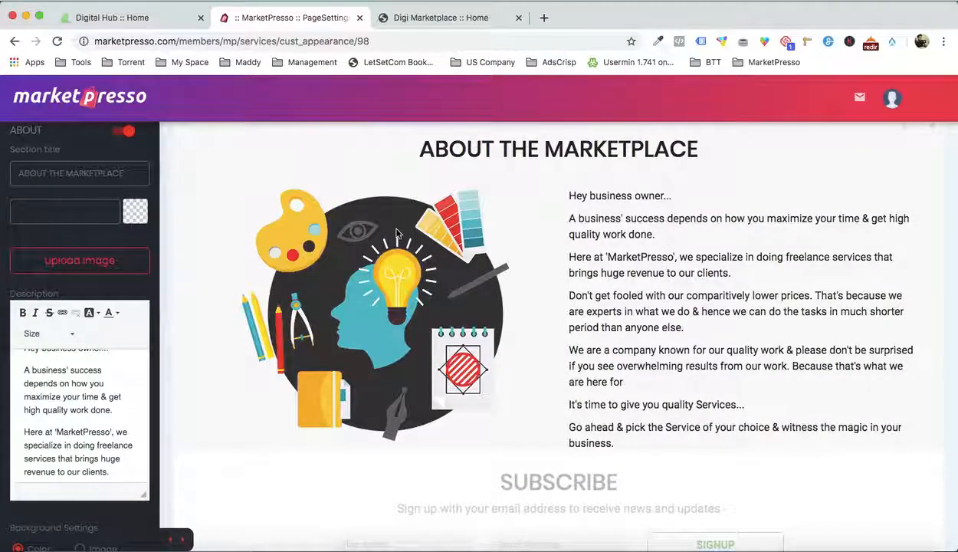
scroll(111, 349, up, 1)
scroll(734, 214, up, 3)
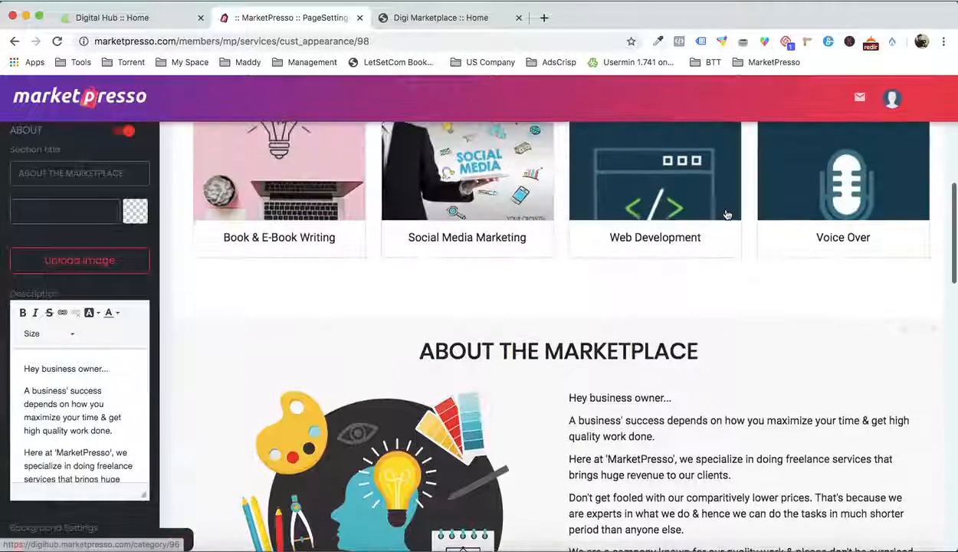
scroll(727, 213, up, 5)
click(907, 142)
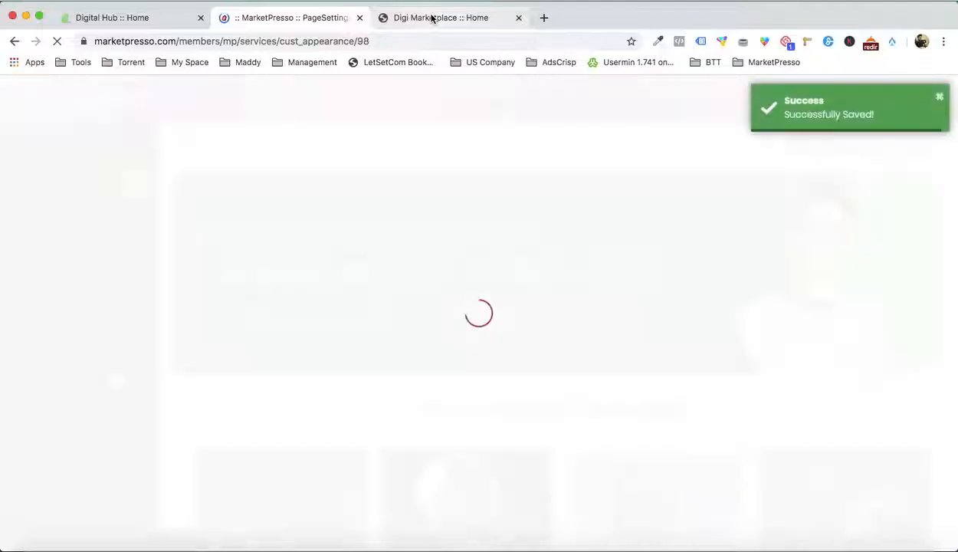
Step: Reload the live Digi Marketplace home page and check the About the Marketplace section and its image
click(432, 18)
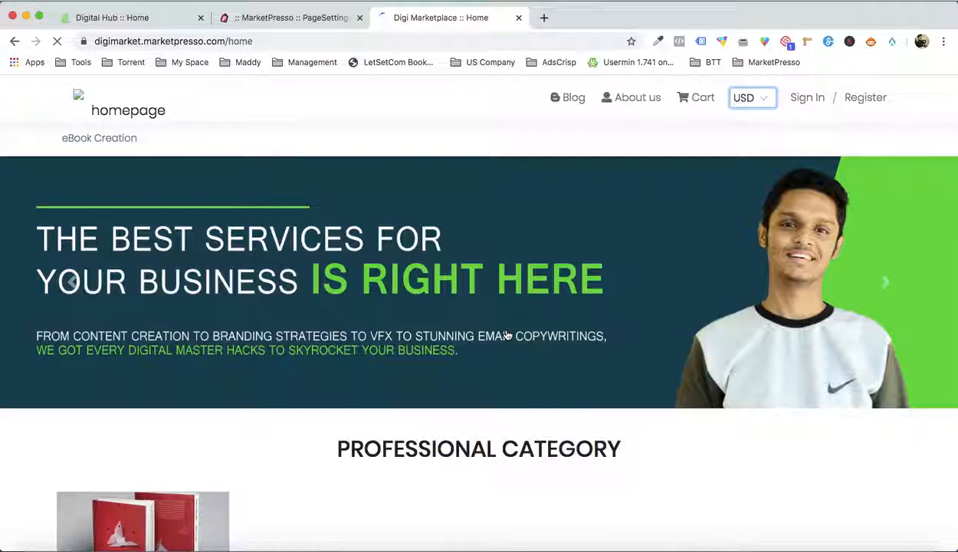
scroll(543, 301, down, 6)
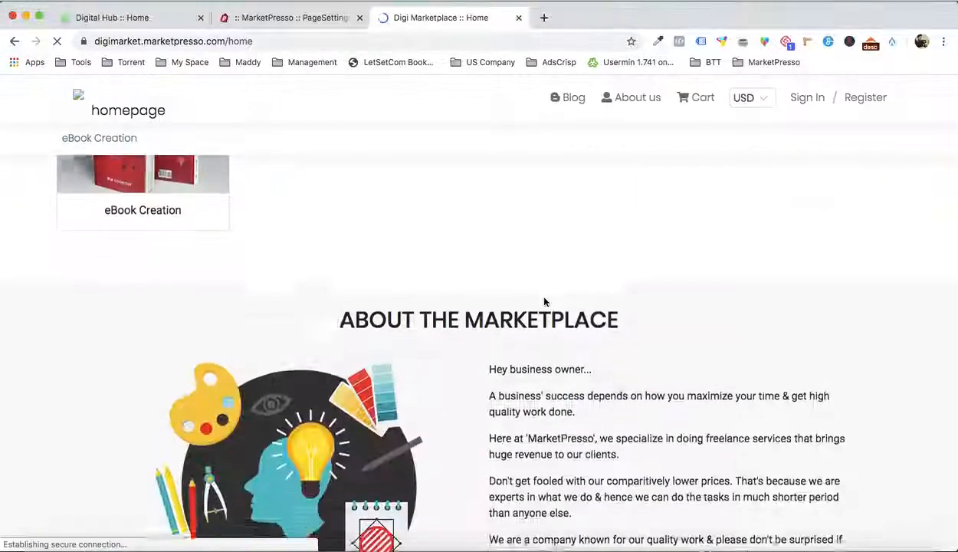
scroll(299, 337, down, 2)
scroll(299, 337, up, 3)
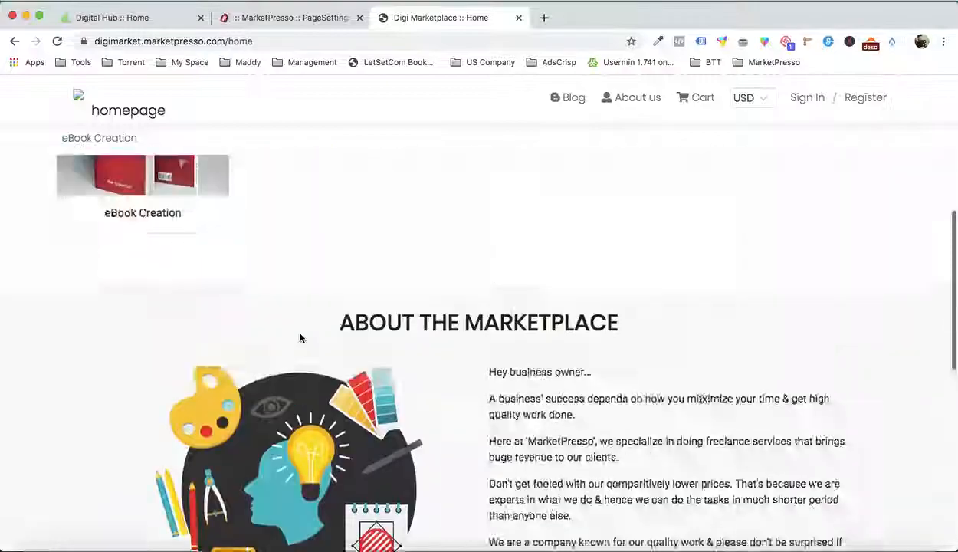
scroll(299, 337, down, 6)
scroll(300, 337, down, 3)
Step: Open the Ebook Cover Design service page from the live home page and browse its sample cover images
click(135, 347)
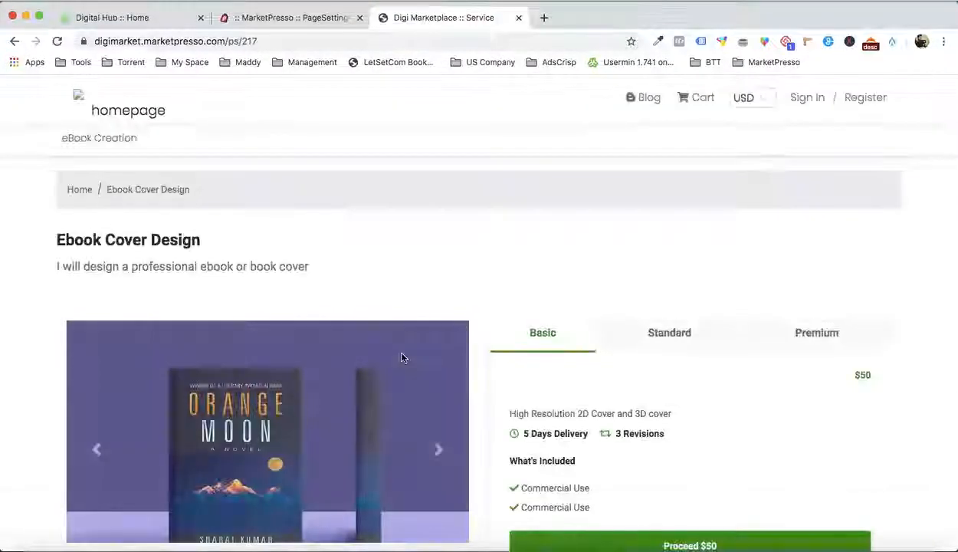
scroll(515, 281, down, 5)
scroll(516, 280, up, 3)
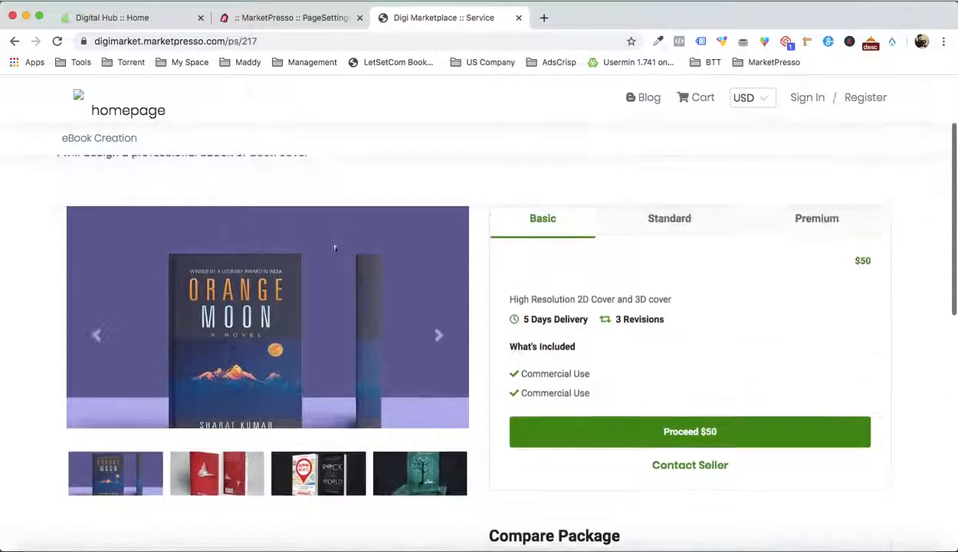
click(439, 334)
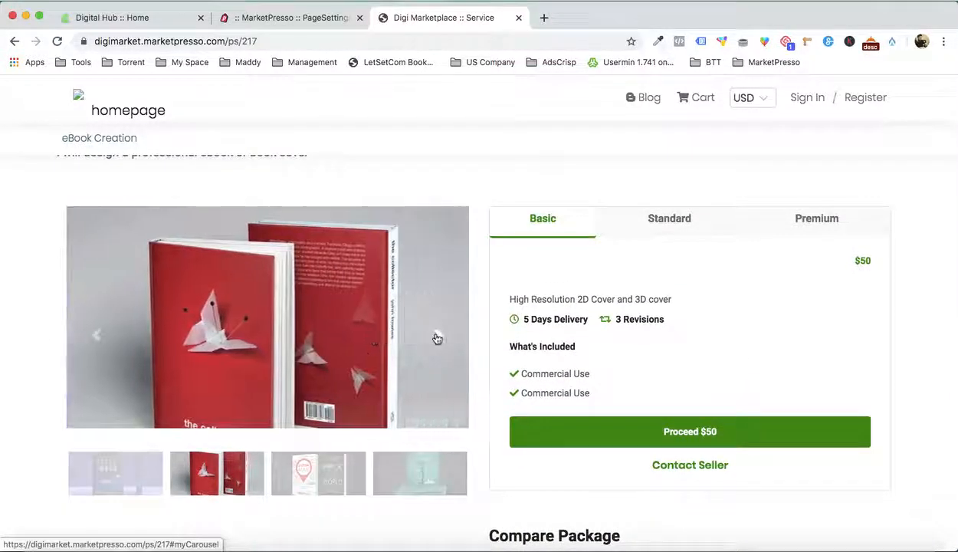
click(438, 336)
click(436, 335)
scroll(436, 335, up, 1)
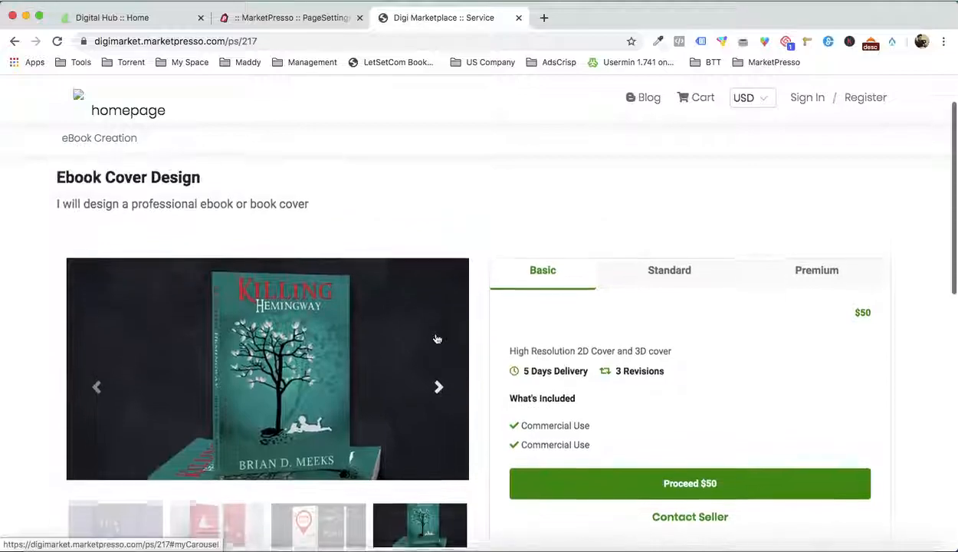
Step: Review the Basic, Standard and Premium packages, the package comparison, the service description and the FAQ
click(640, 269)
click(801, 267)
click(580, 266)
scroll(580, 266, down, 5)
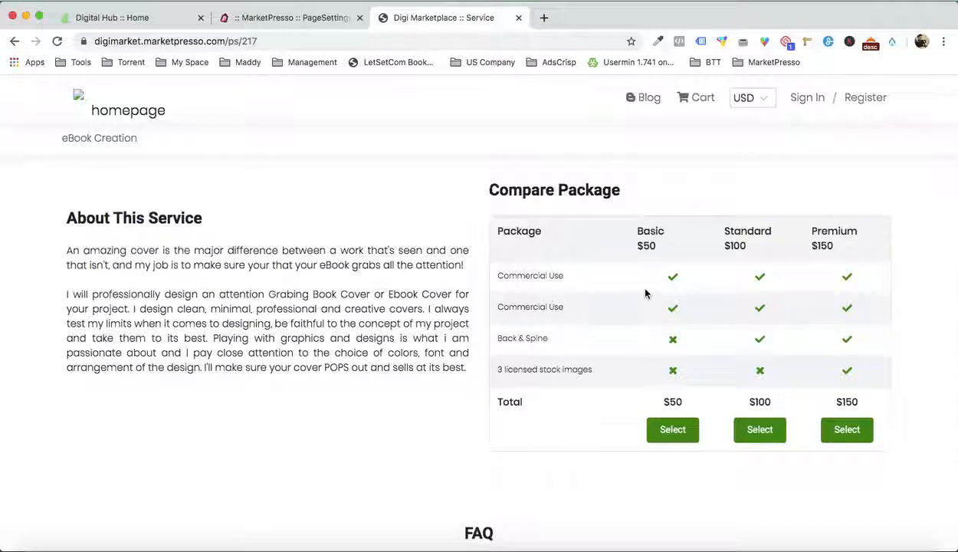
scroll(645, 293, down, 3)
scroll(645, 294, down, 1)
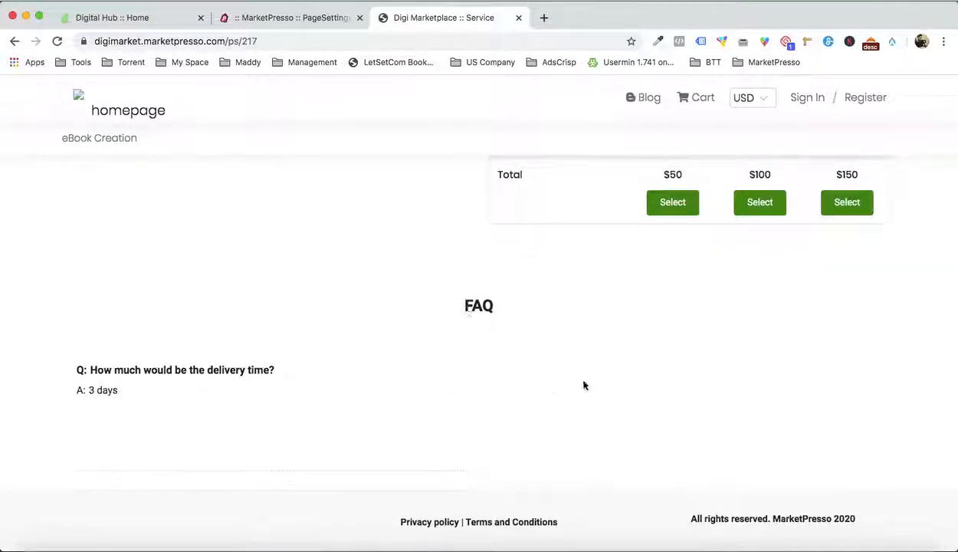
scroll(609, 385, up, 7)
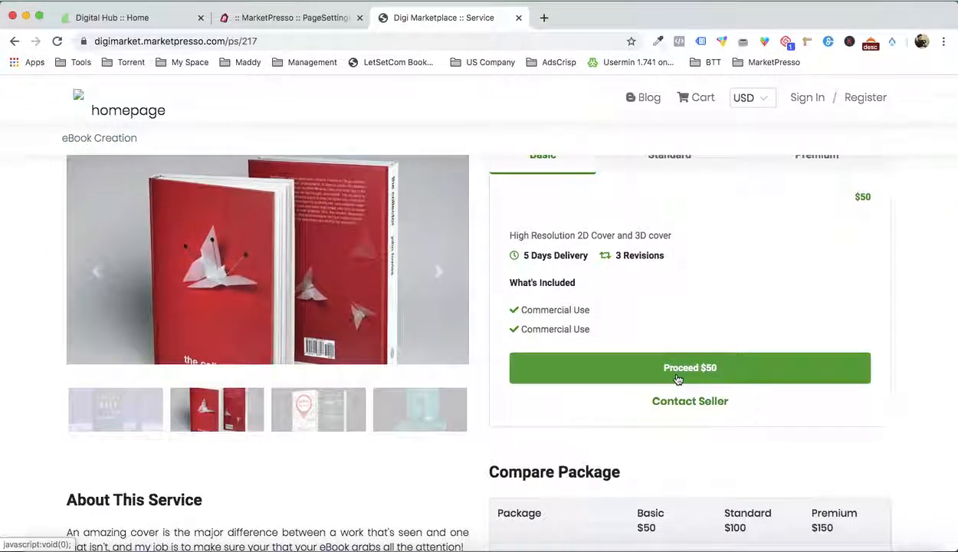
Step: Proceed with the $50 Basic package, add it to the cart and order it to reach the checkout form
click(677, 380)
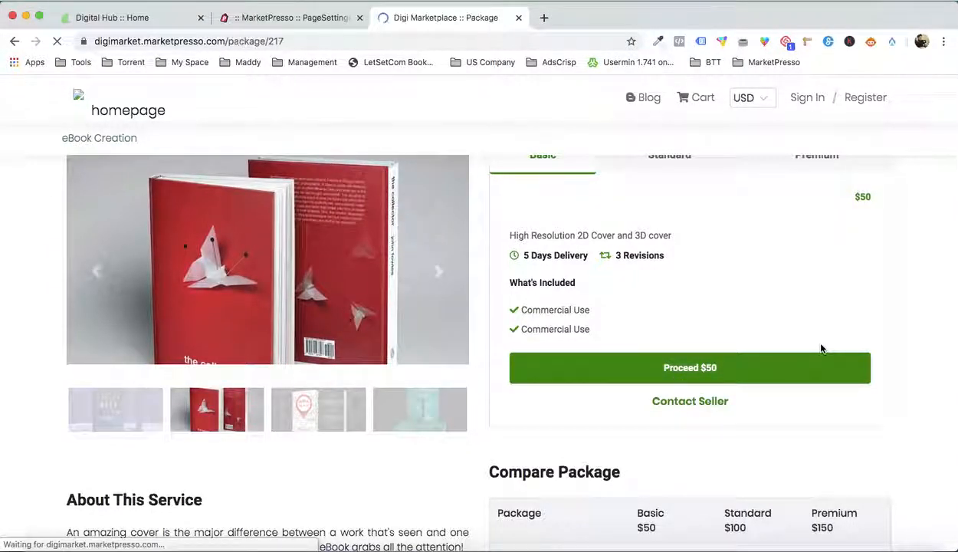
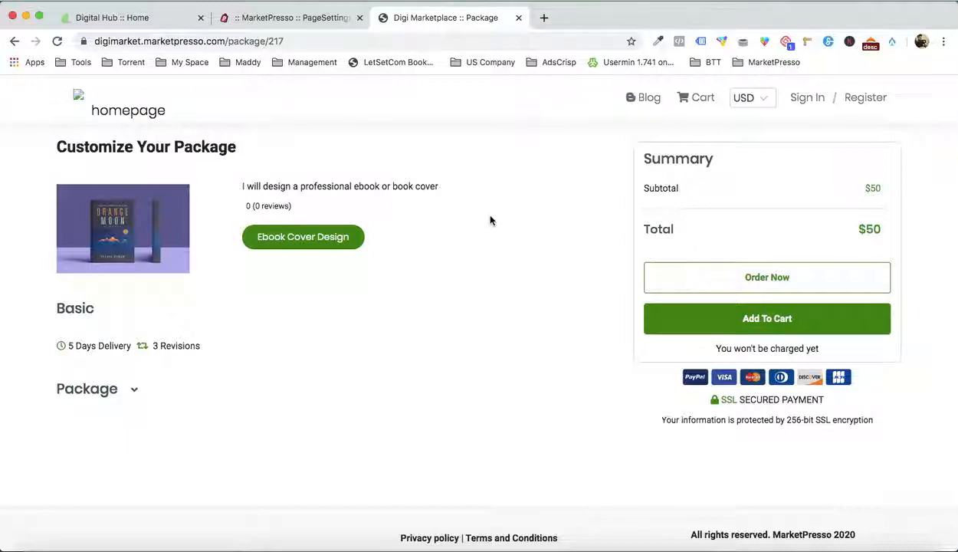
click(757, 318)
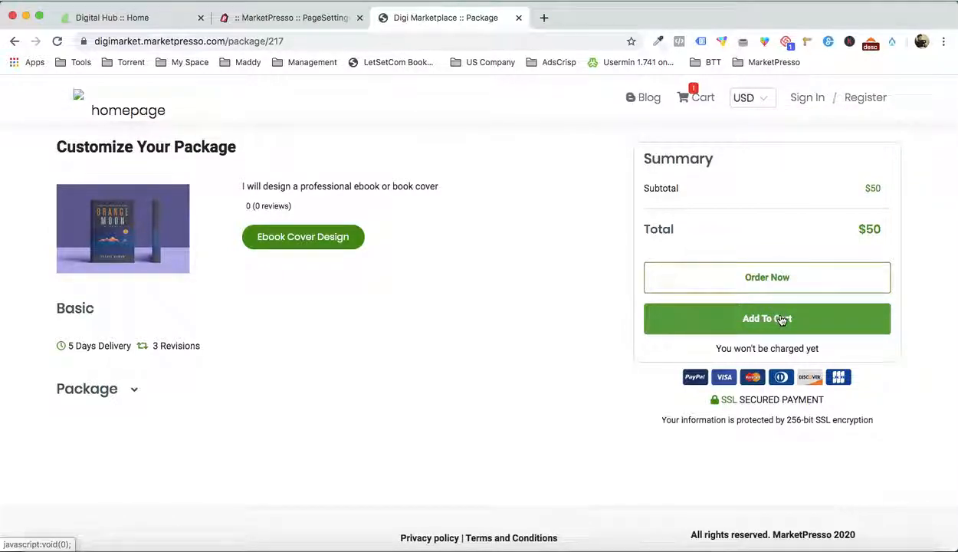
click(762, 279)
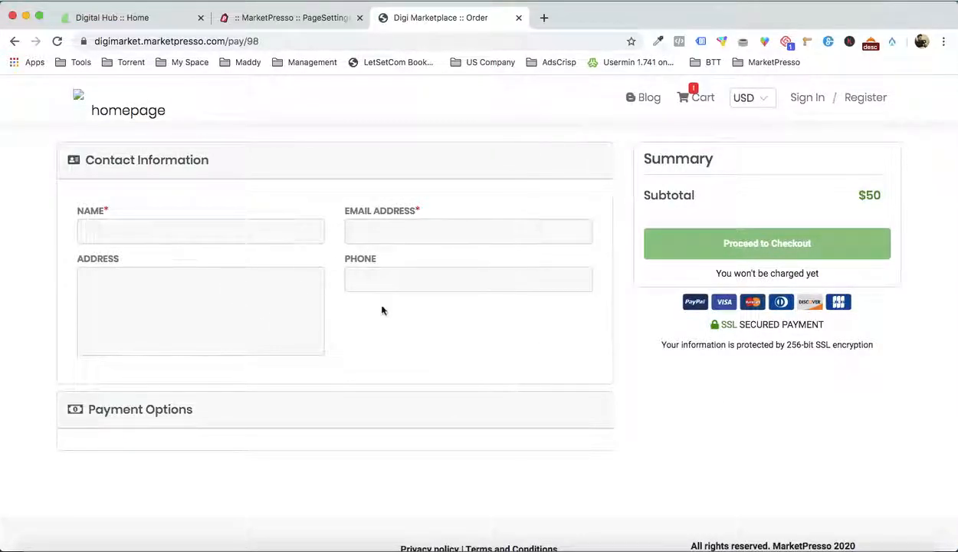
Step: Return to MarketPresso, leave the page customizer and open the marketplace's reviews
click(320, 19)
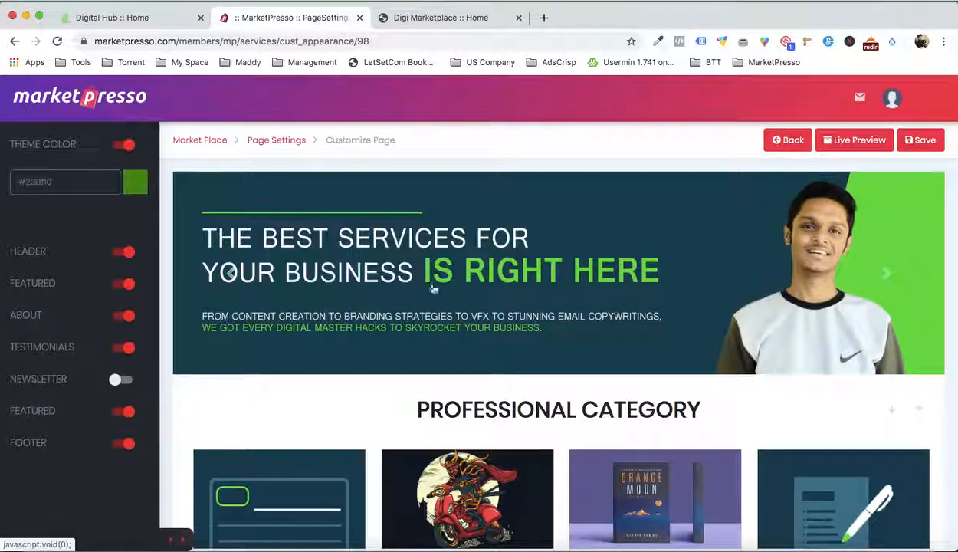
scroll(444, 291, down, 8)
scroll(445, 288, up, 8)
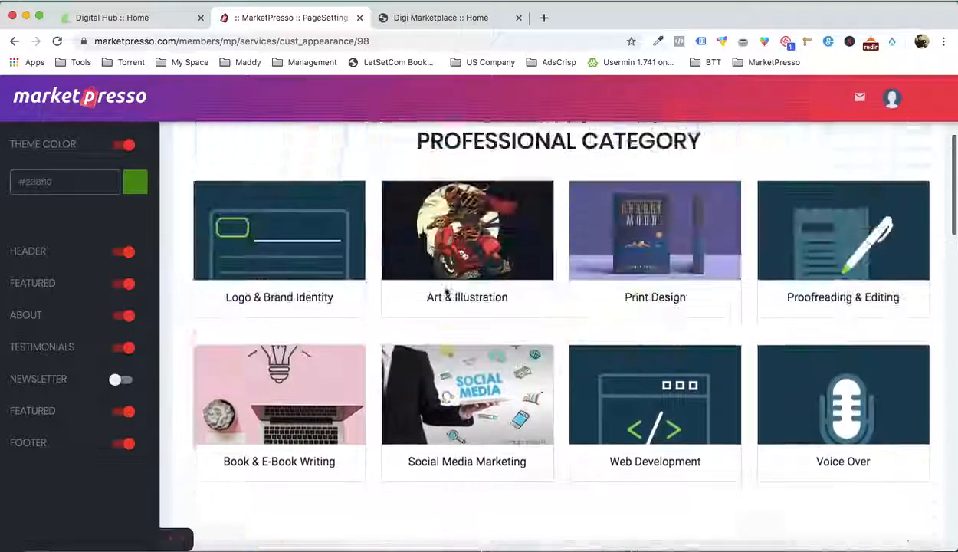
click(780, 140)
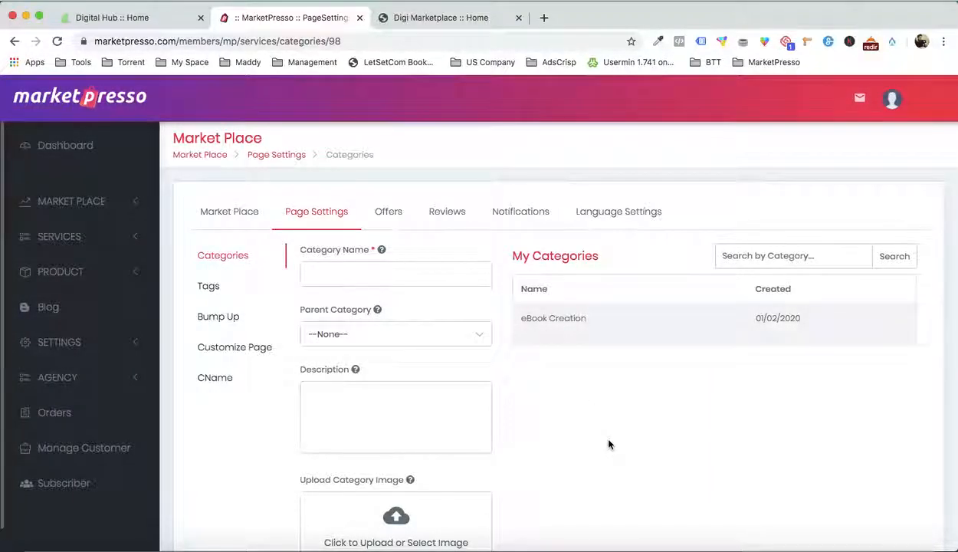
click(430, 215)
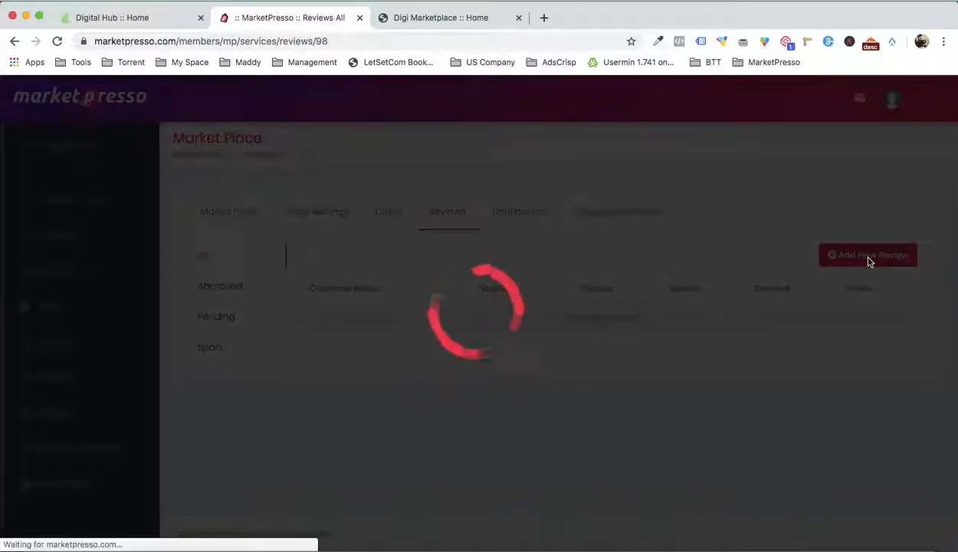
Step: Fill in a new review with the customer's name, the description "I love it" and the Ebook Cover Design service
click(353, 175)
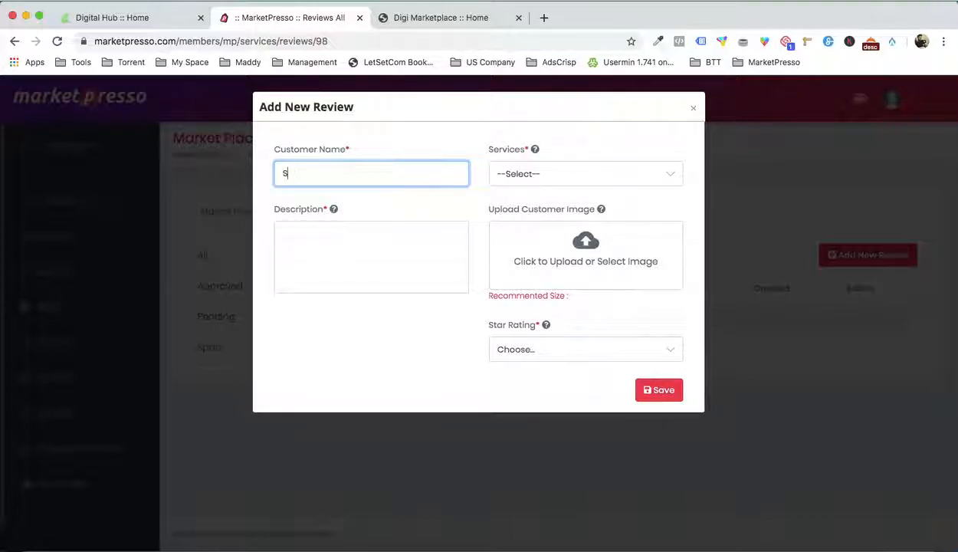
click(345, 248)
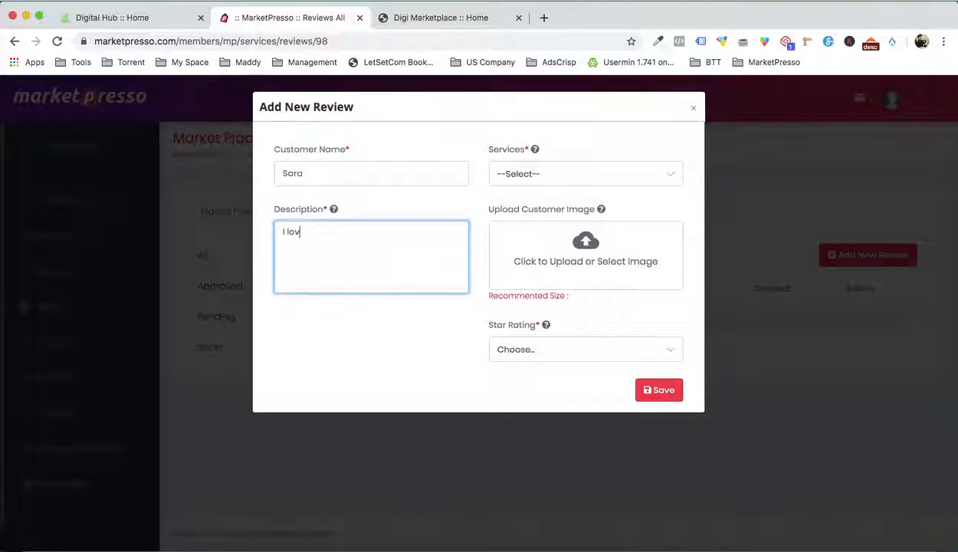
click(538, 175)
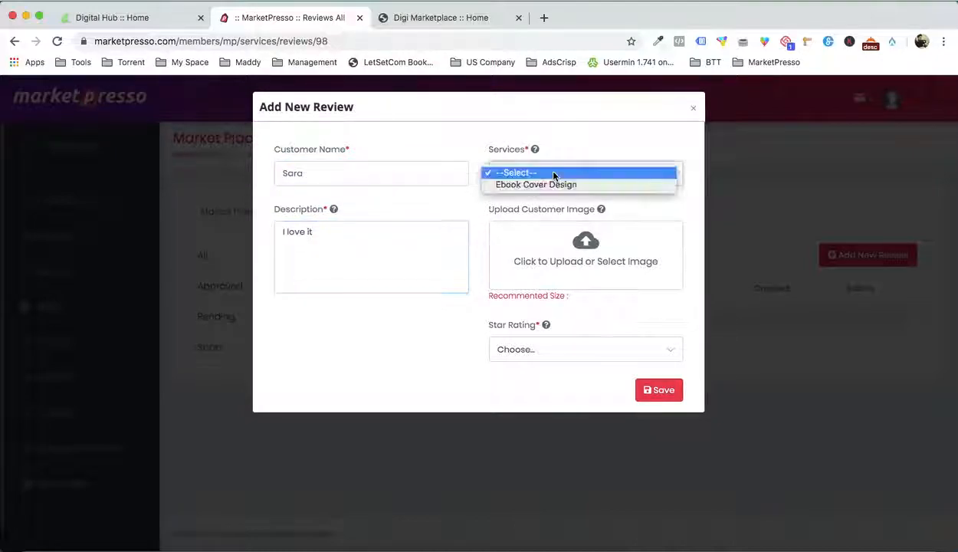
click(540, 183)
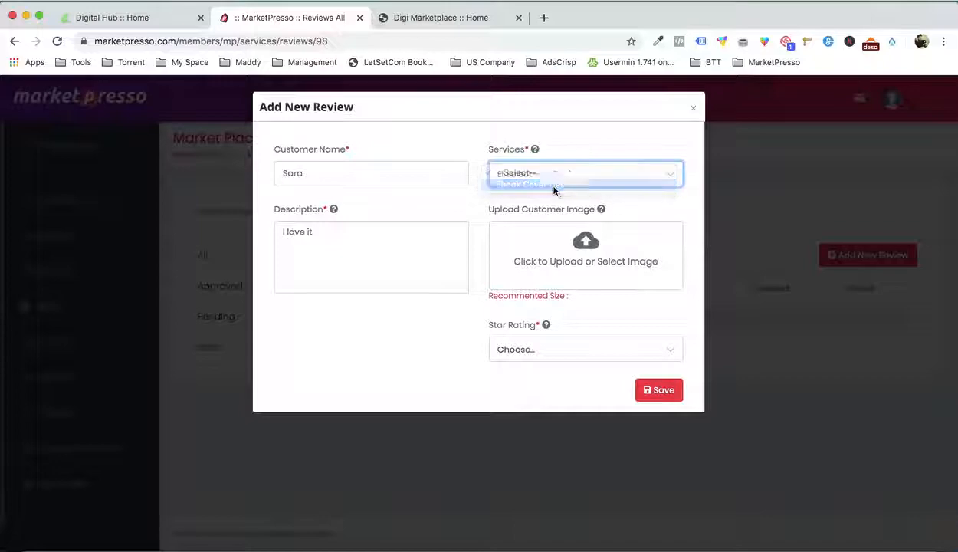
Step: Upload testimonial2.jpg and use it as the new review's customer image
click(600, 262)
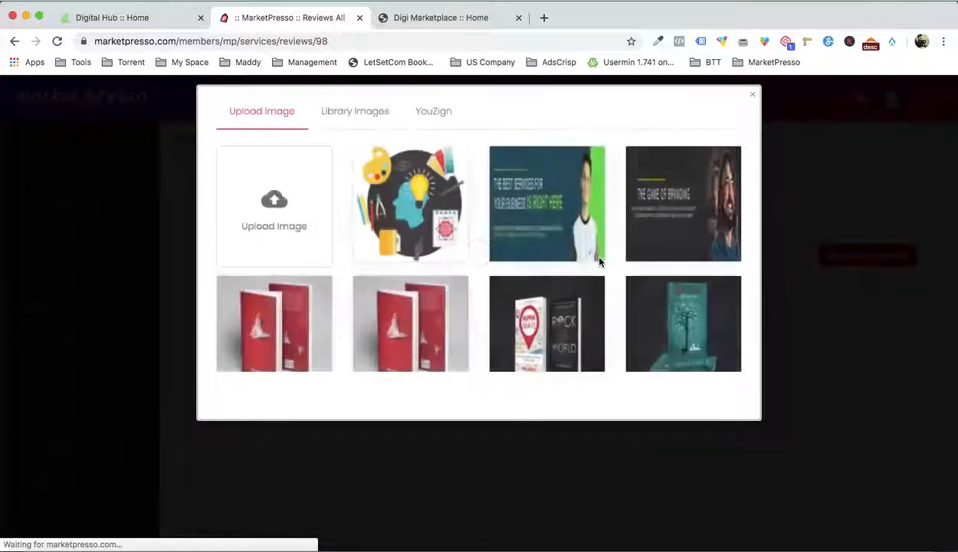
scroll(439, 277, down, 1)
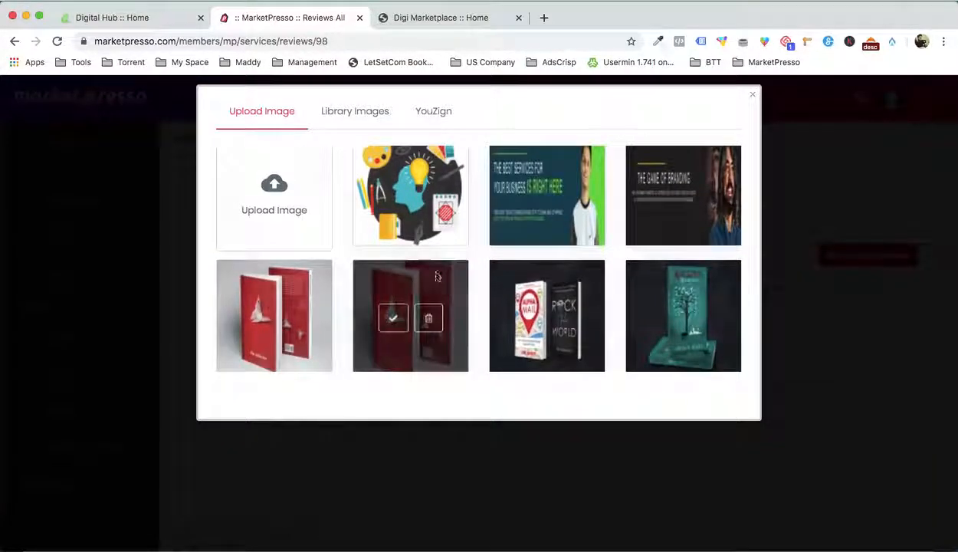
click(254, 180)
double_click(325, 107)
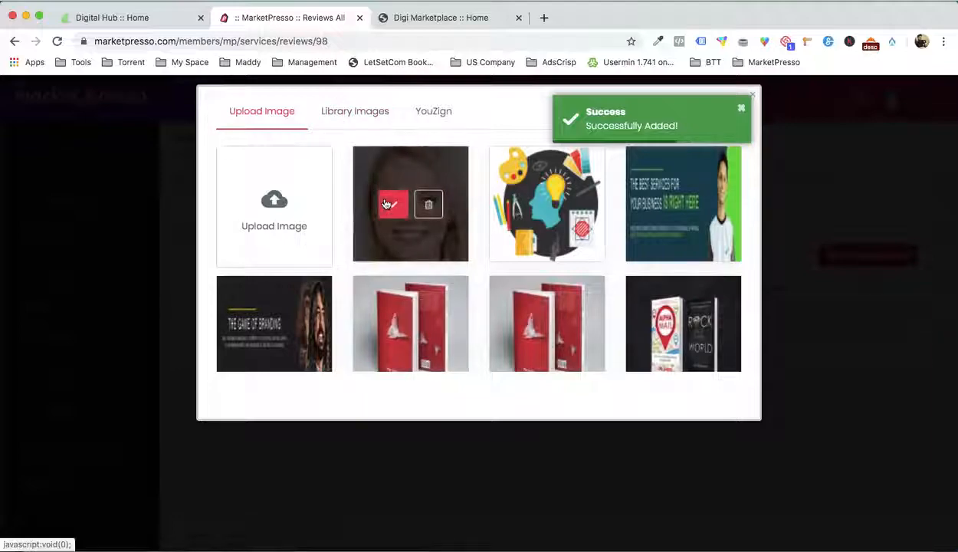
click(384, 206)
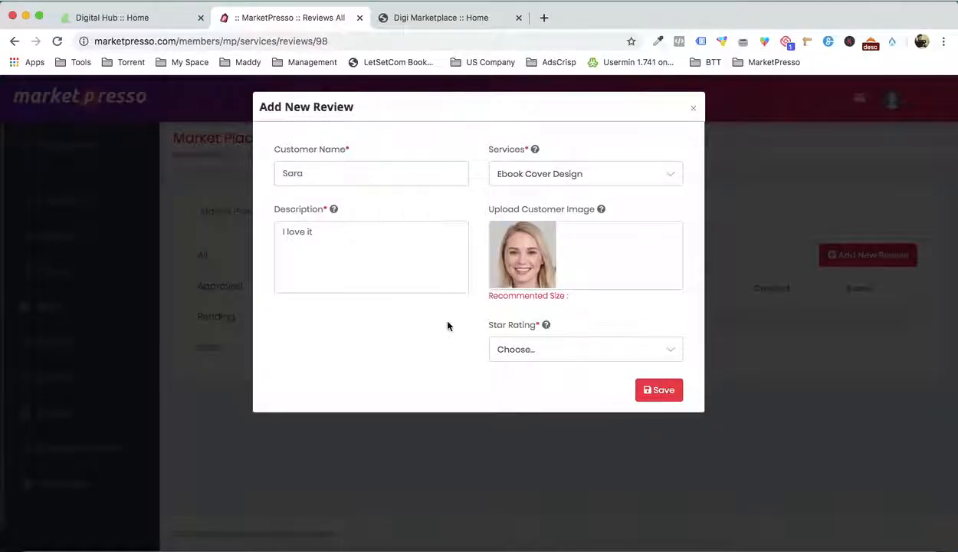
Step: Give the new review a star rating of 5 and save it
click(527, 349)
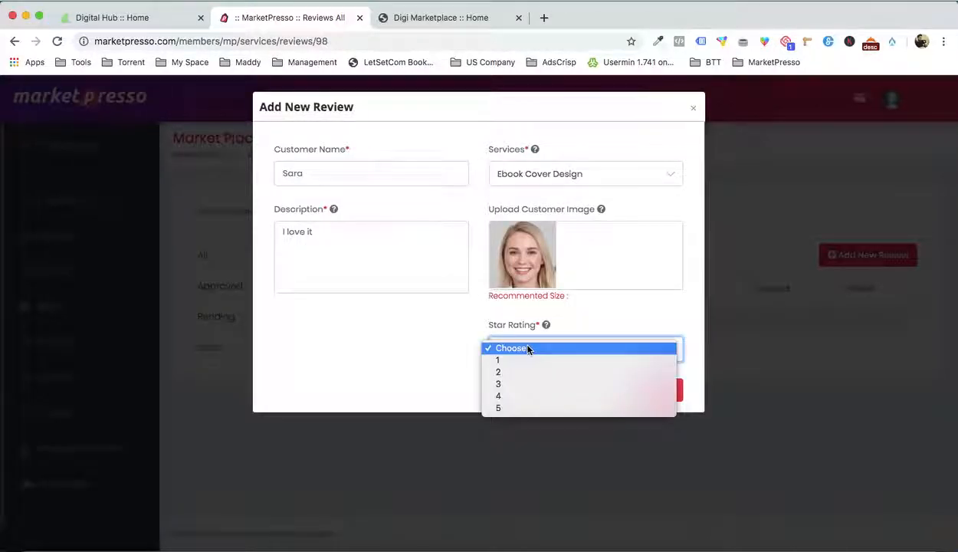
click(521, 410)
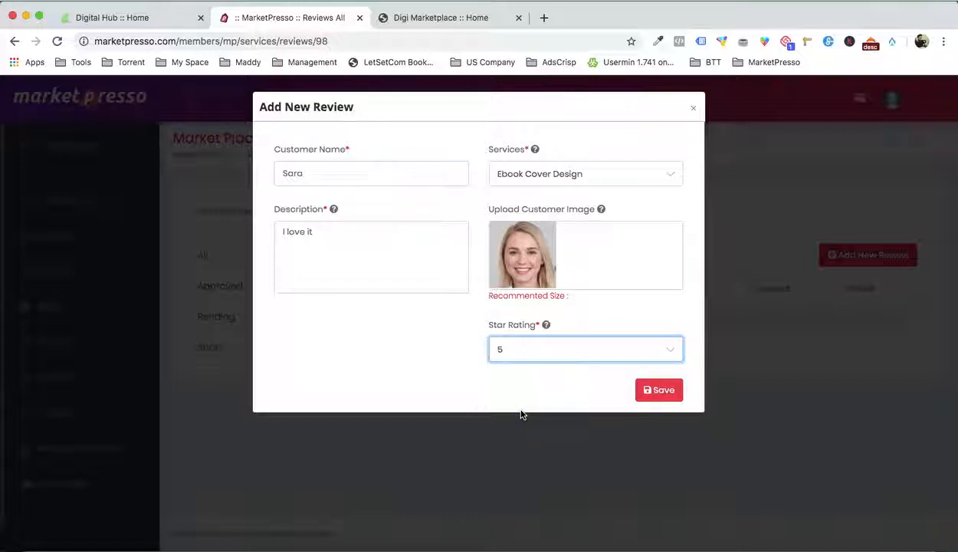
click(659, 397)
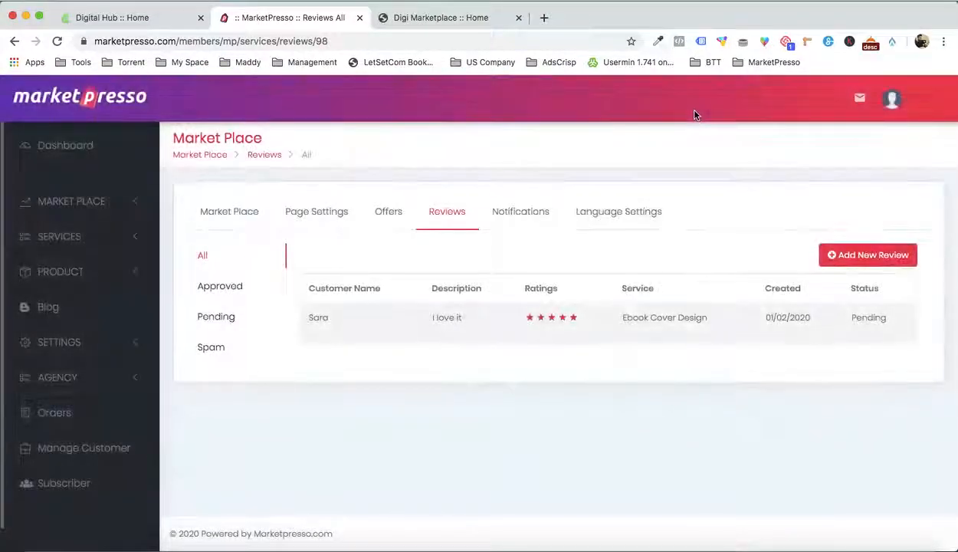
Step: Approve the pending Ebook Cover Design review and open the list of approved reviews
click(215, 317)
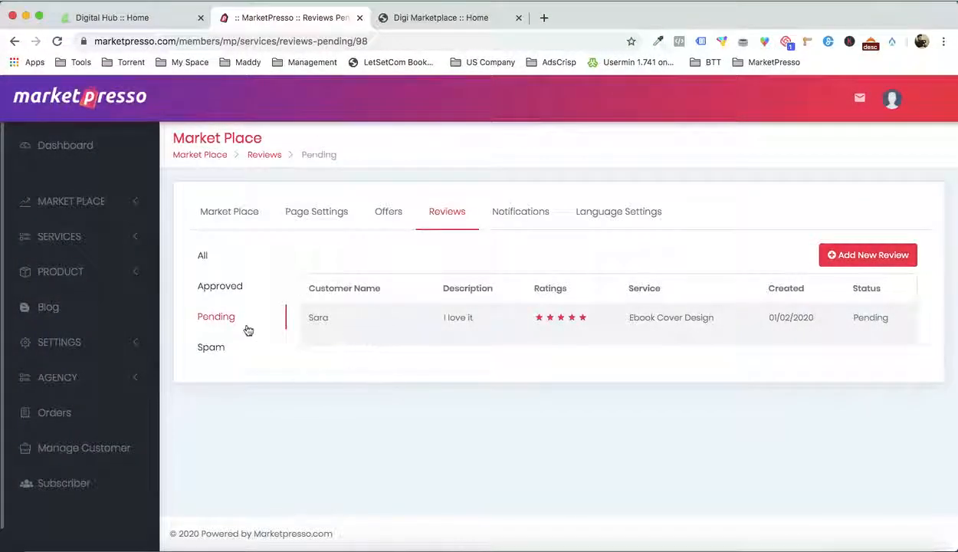
mouse_move(315, 331)
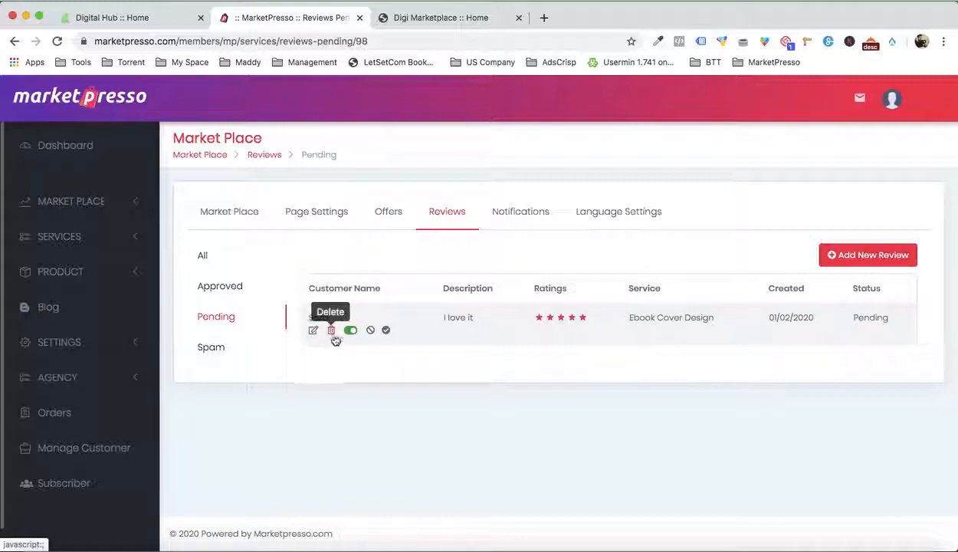
click(386, 331)
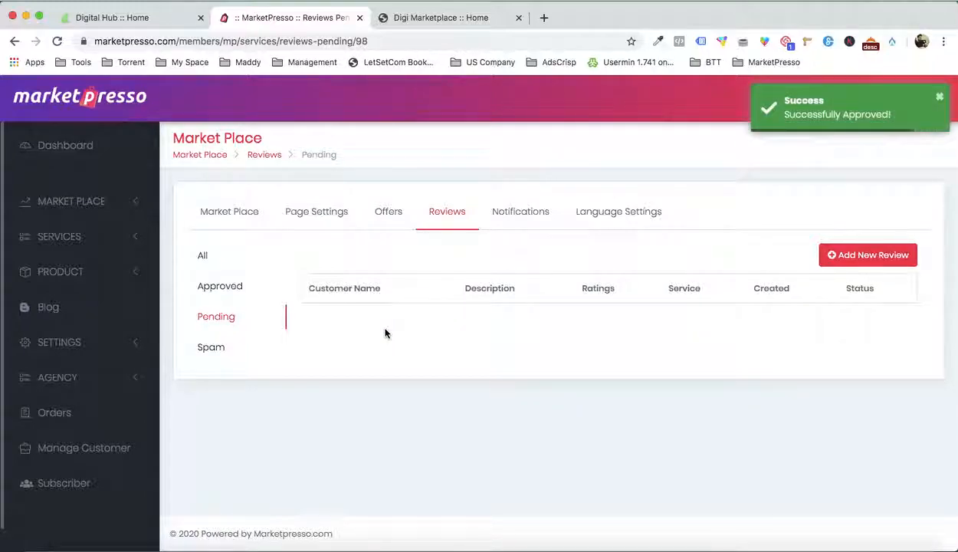
click(232, 288)
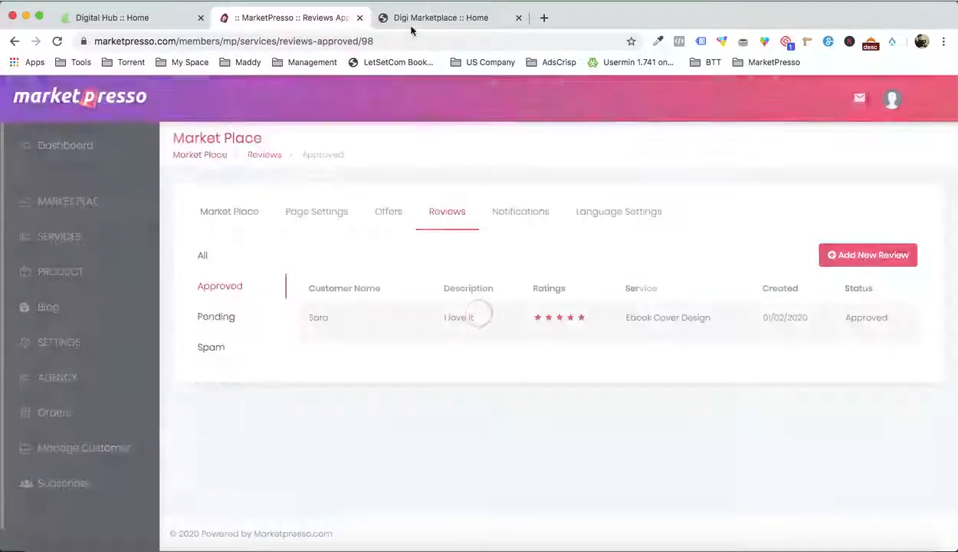
Step: Check the live Digi Marketplace home page and open the Ebook Cover Design service in a new tab to look for the review
click(420, 17)
scroll(394, 144, down, 10)
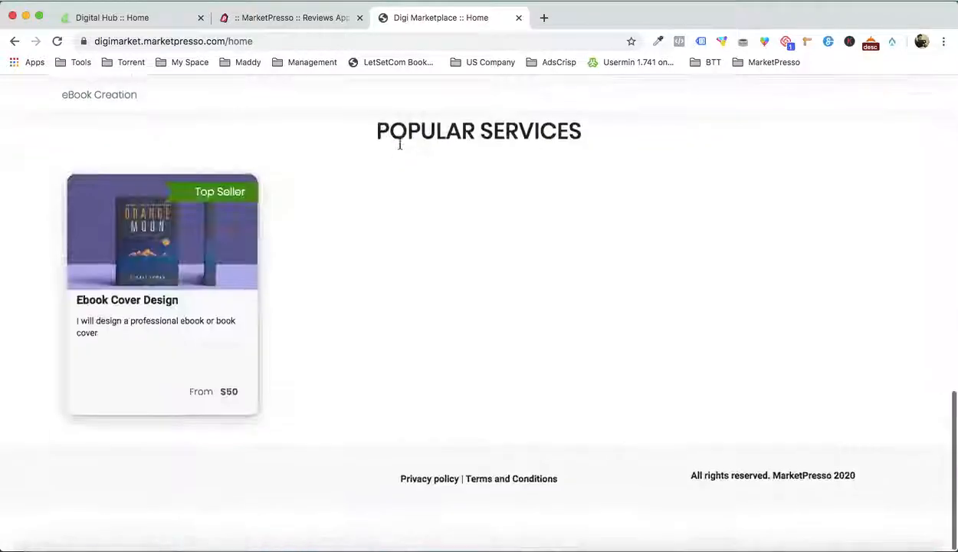
right_click(223, 344)
click(241, 343)
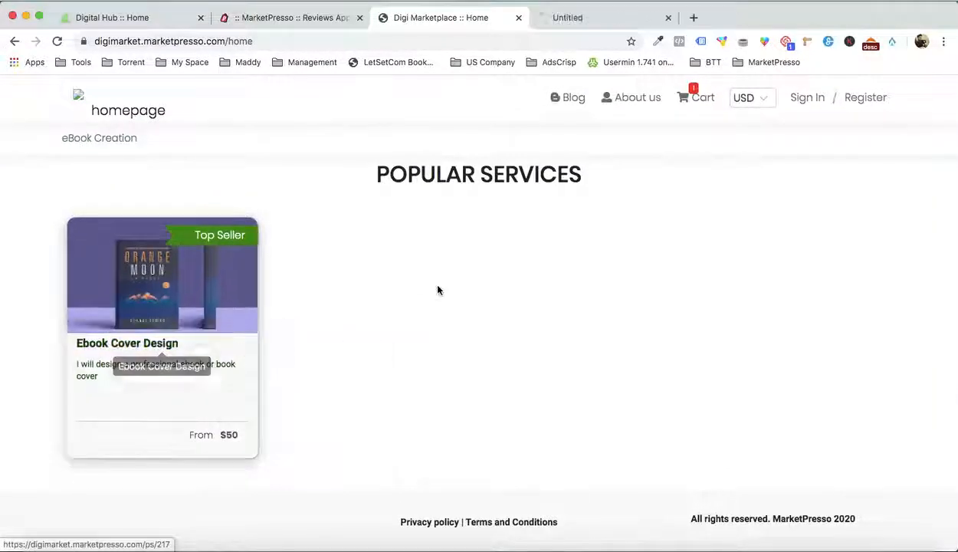
click(577, 19)
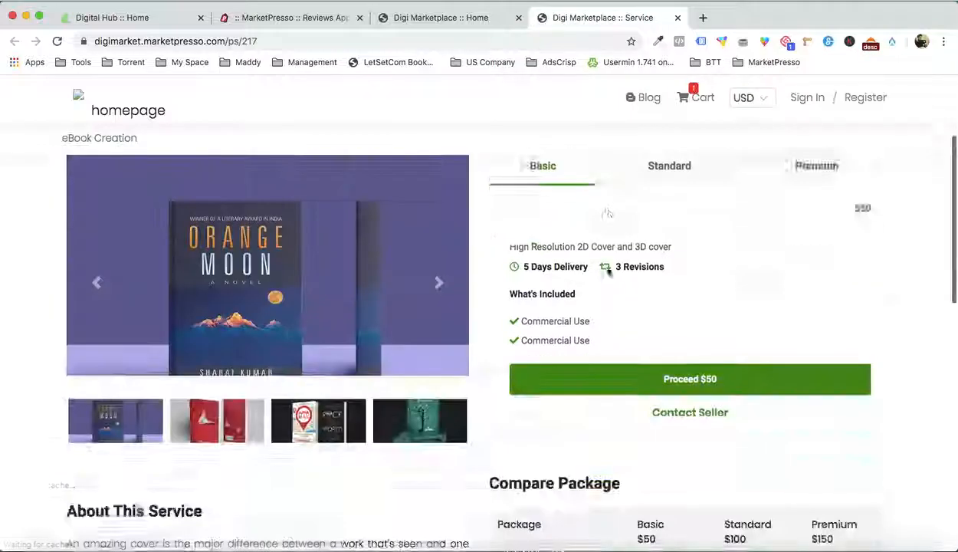
scroll(607, 271, down, 10)
scroll(496, 260, up, 10)
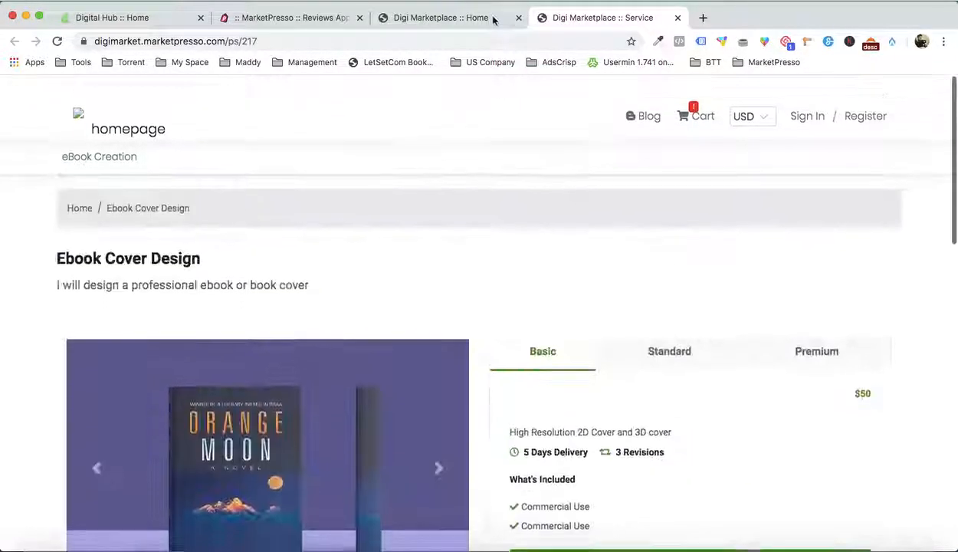
click(477, 19)
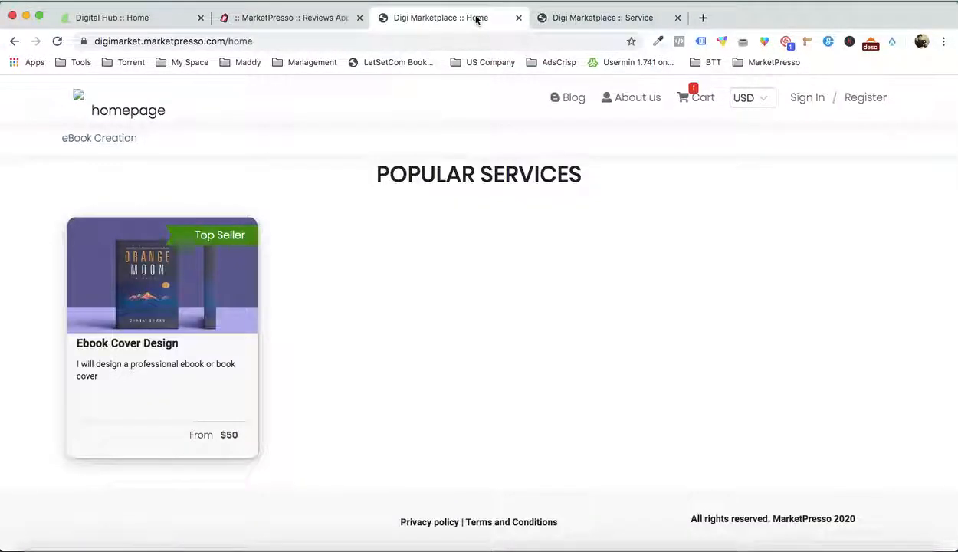
click(149, 113)
Step: Return to the approved reviews in MarketPresso and activate displaying the Ebook Cover Design review on the home page
click(309, 19)
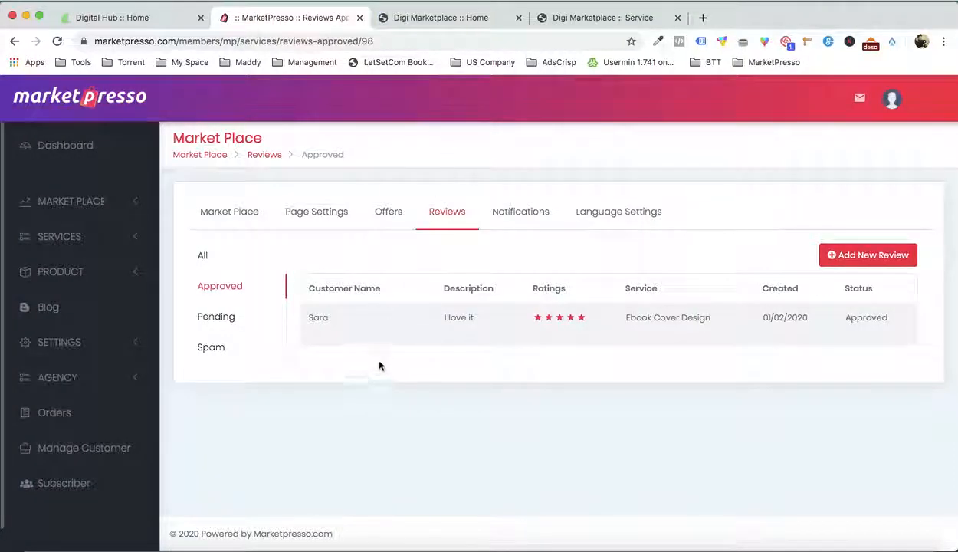
mouse_move(382, 333)
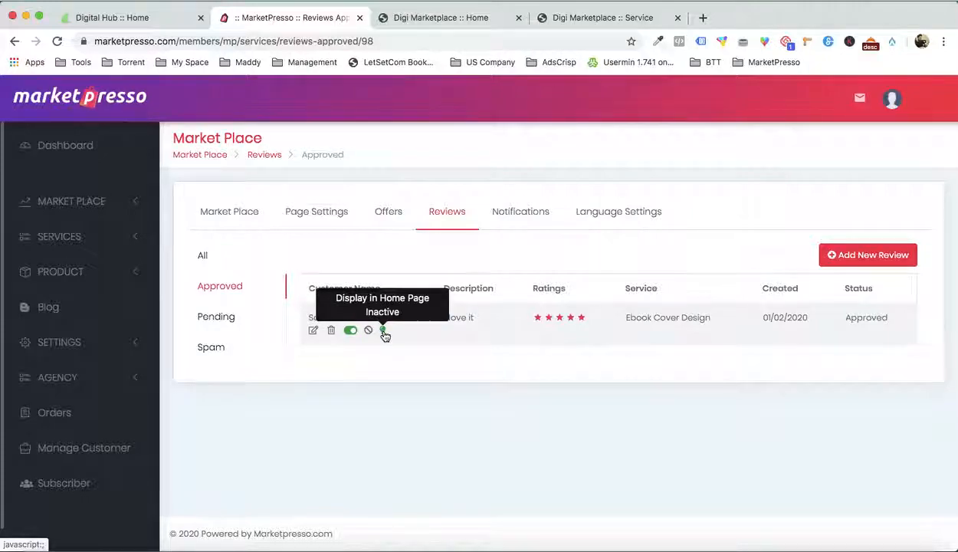
click(383, 331)
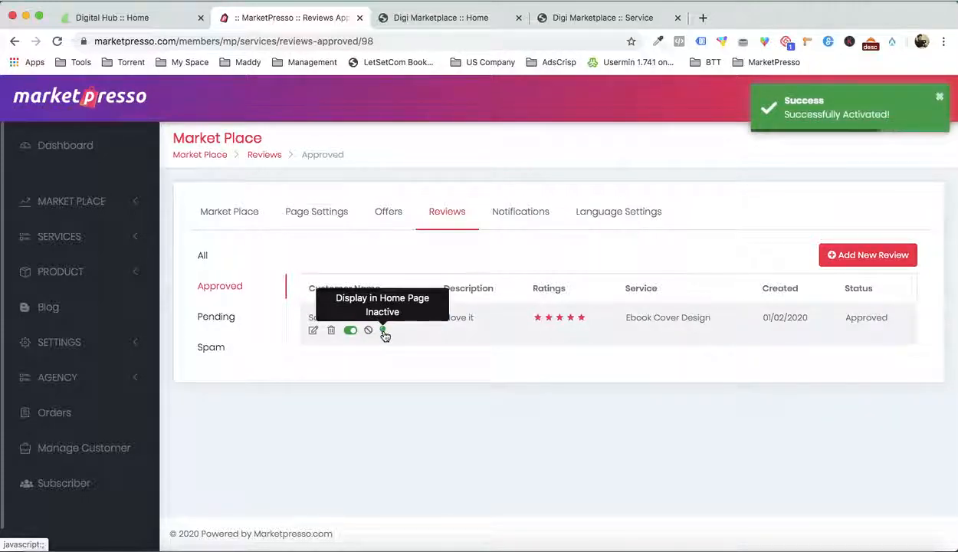
Step: Reload the Digi Marketplace home page and check its customer testimonials section for the approved review
click(574, 18)
click(475, 24)
scroll(459, 199, down, 15)
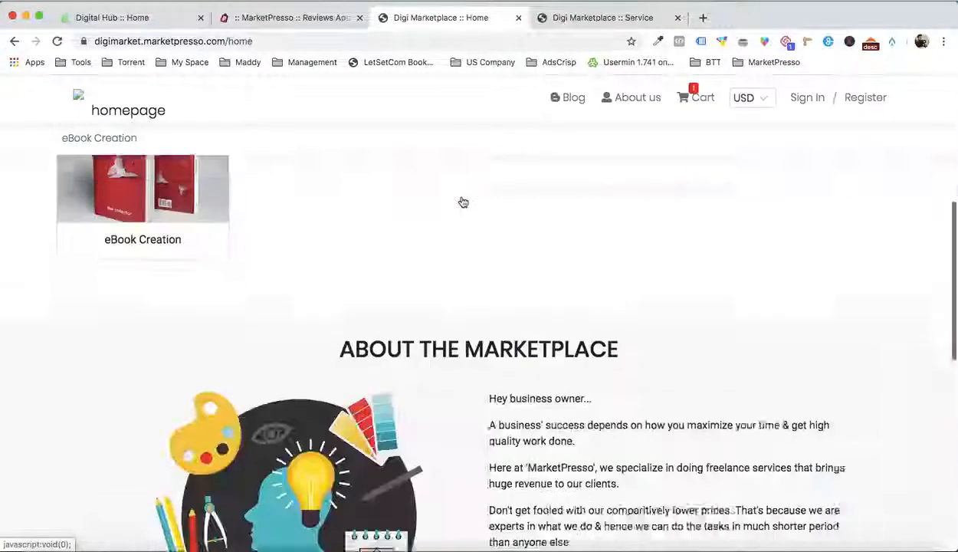
scroll(461, 200, up, 5)
key(super+r)
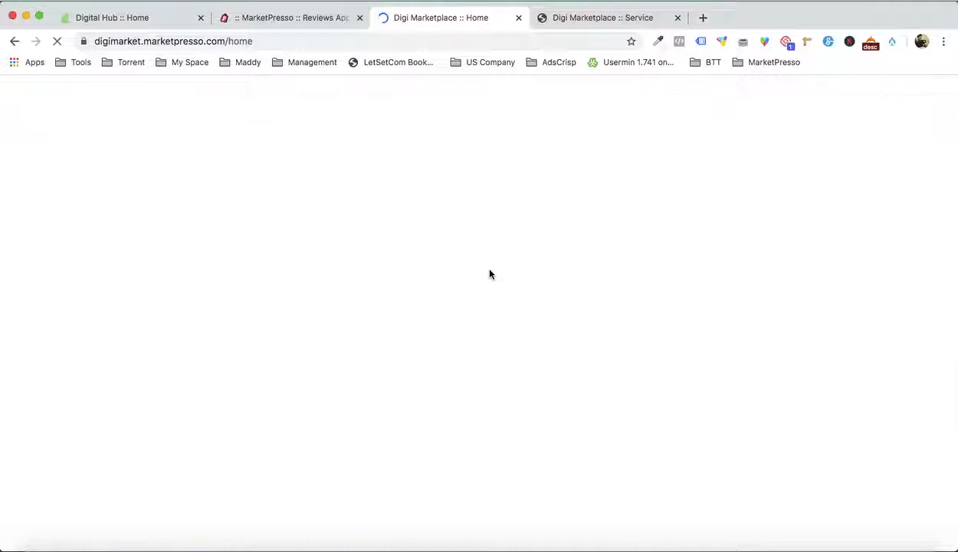
scroll(491, 274, down, 3)
scroll(491, 274, down, 5)
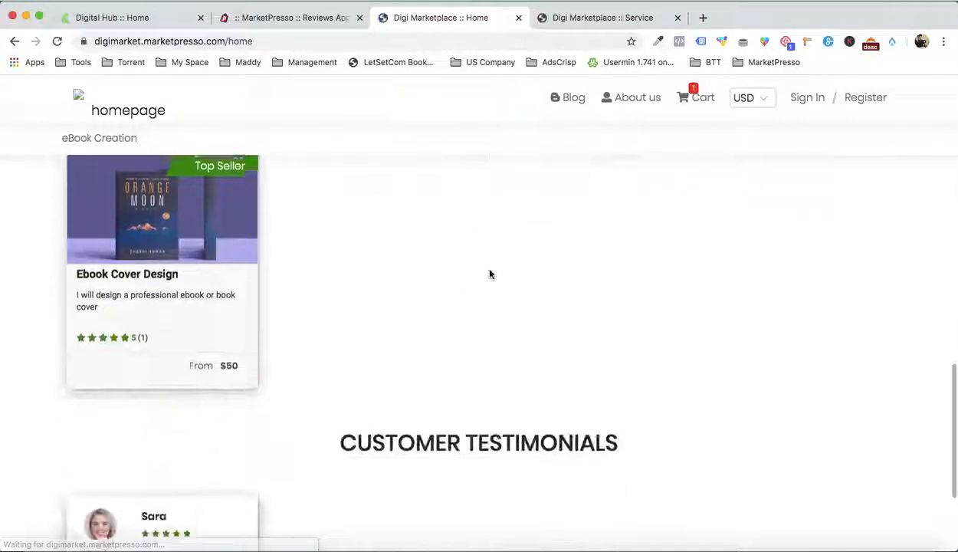
scroll(246, 361, up, 2)
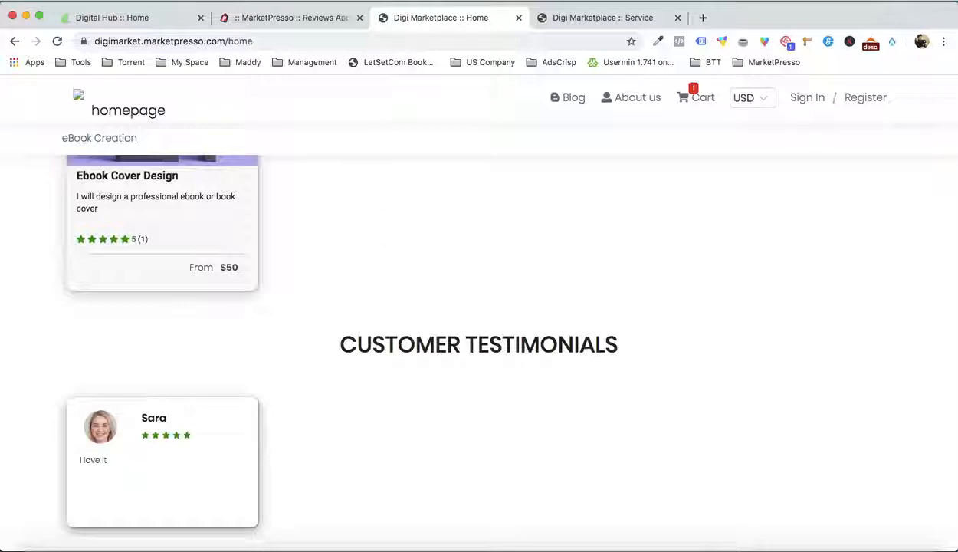
Step: Examine the Digi Marketplace home page's popular services, about section, professional category, banner and category menu
scroll(388, 349, up, 4)
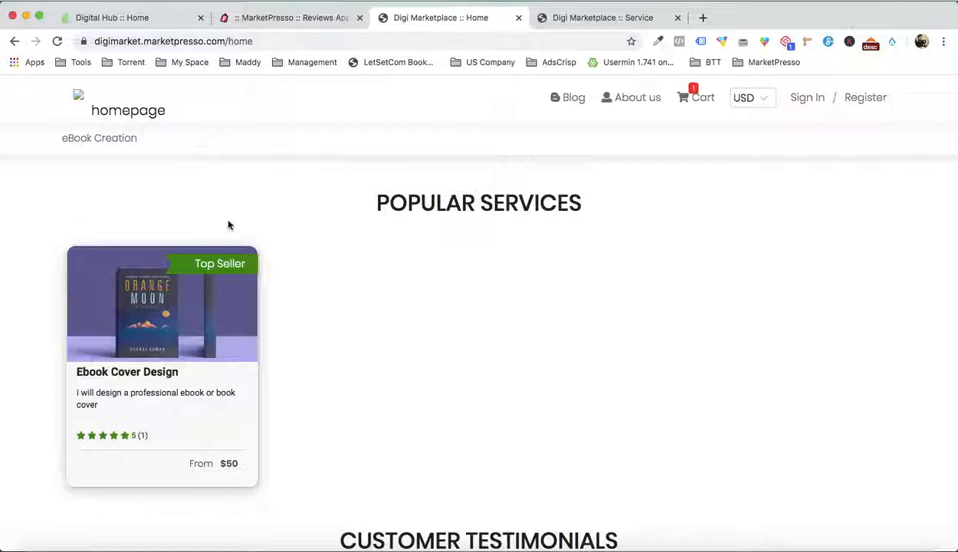
scroll(228, 225, up, 1)
scroll(228, 224, down, 5)
scroll(153, 359, up, 2)
scroll(152, 359, up, 10)
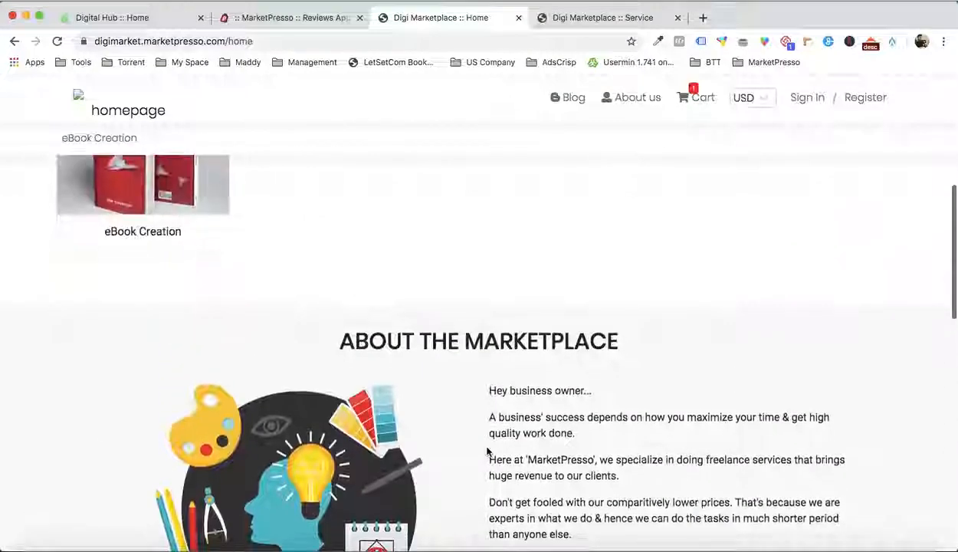
scroll(474, 447, up, 8)
scroll(487, 451, down, 2)
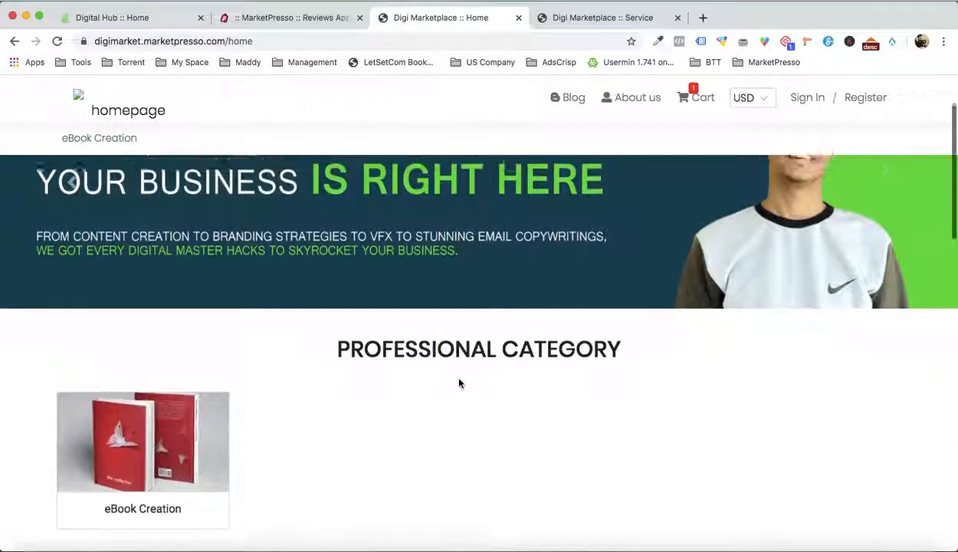
scroll(460, 383, up, 2)
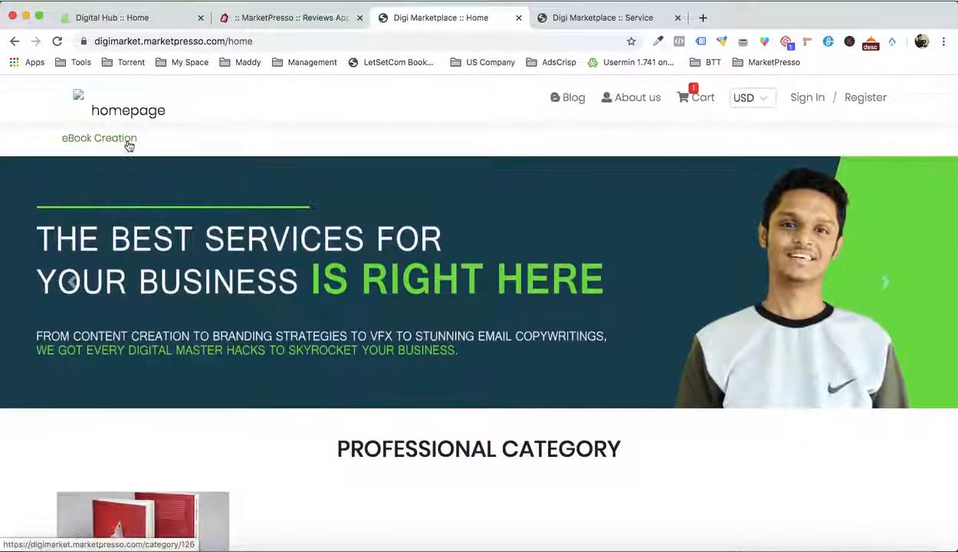
Step: Switch to the Digital Hub marketplace and examine its category menus with subcategories, top categories and about section
click(156, 18)
mouse_move(333, 138)
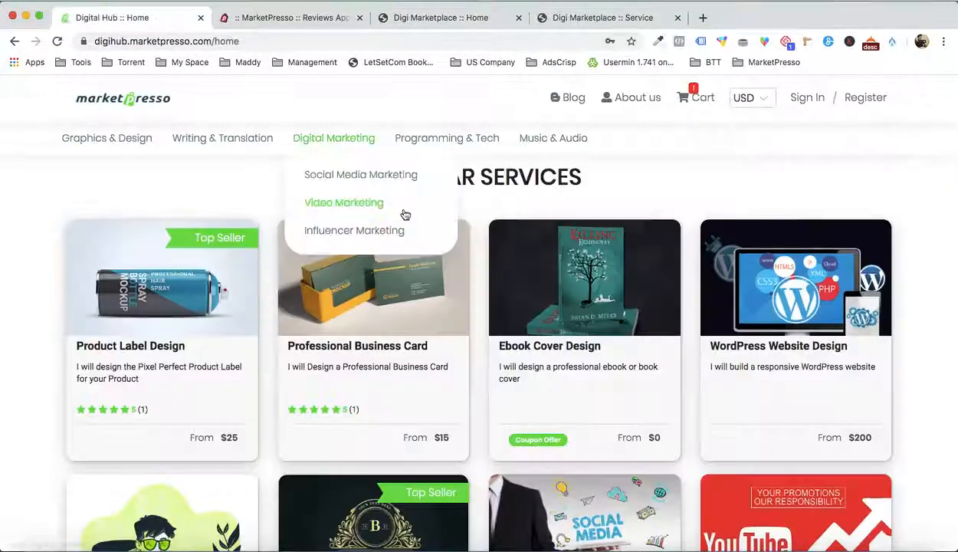
scroll(405, 215, up, 10)
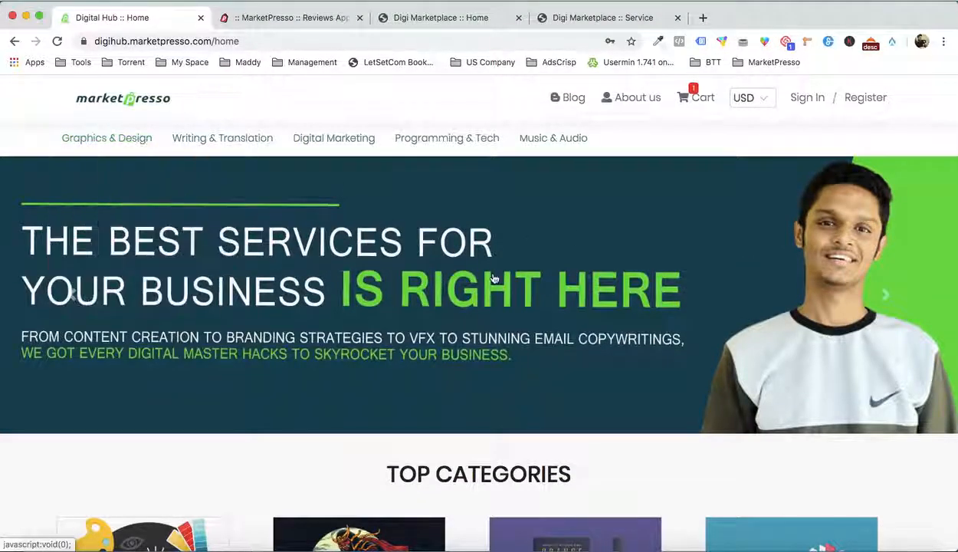
mouse_move(228, 155)
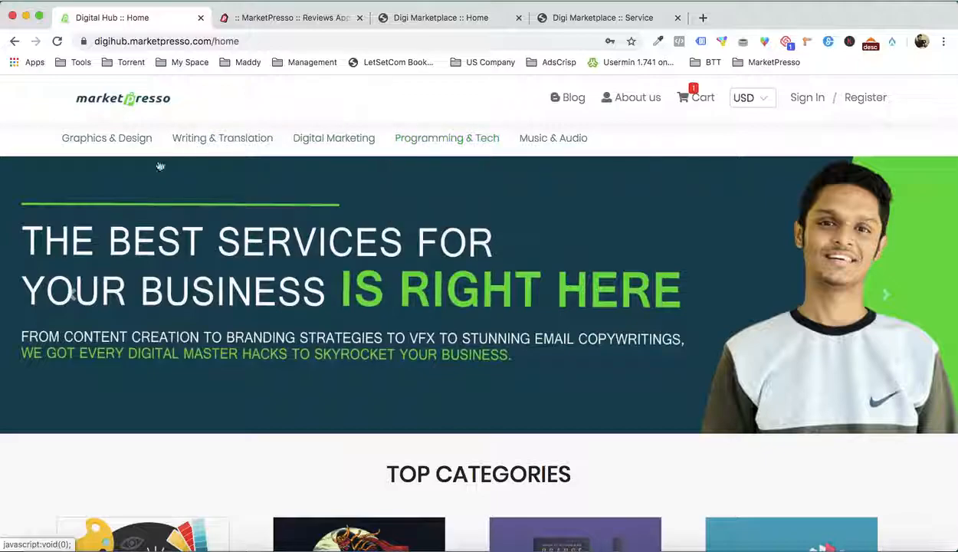
mouse_move(116, 139)
scroll(283, 245, down, 4)
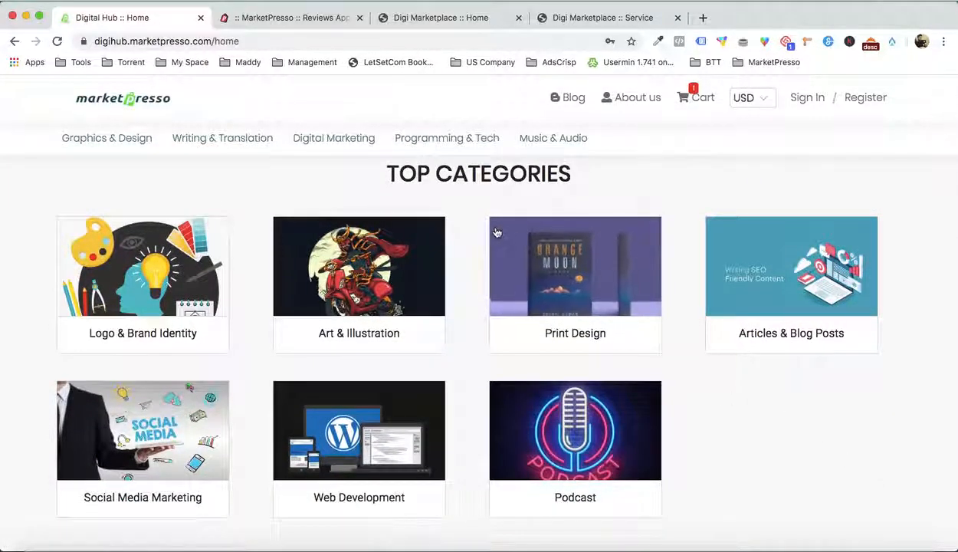
scroll(569, 396, down, 1)
scroll(569, 396, down, 2)
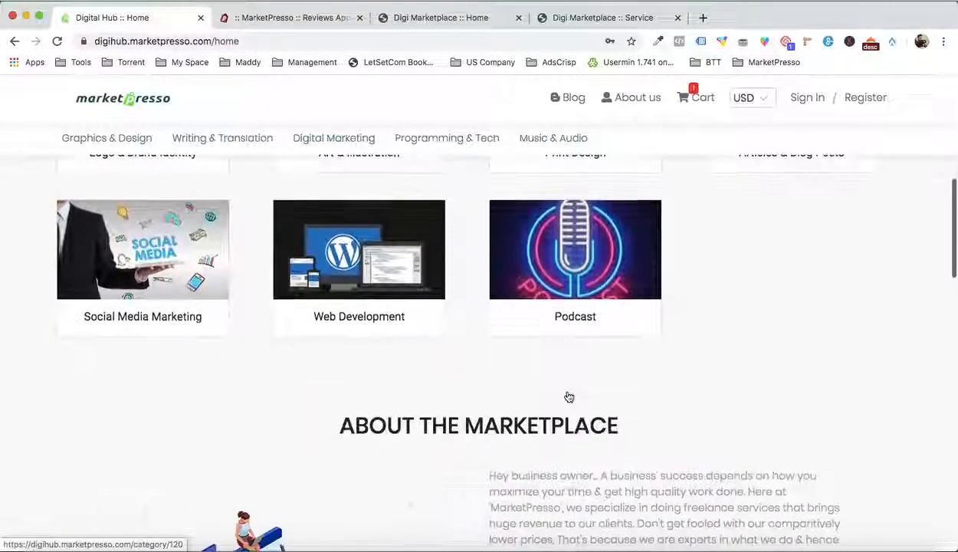
scroll(567, 394, down, 2)
scroll(567, 394, down, 2)
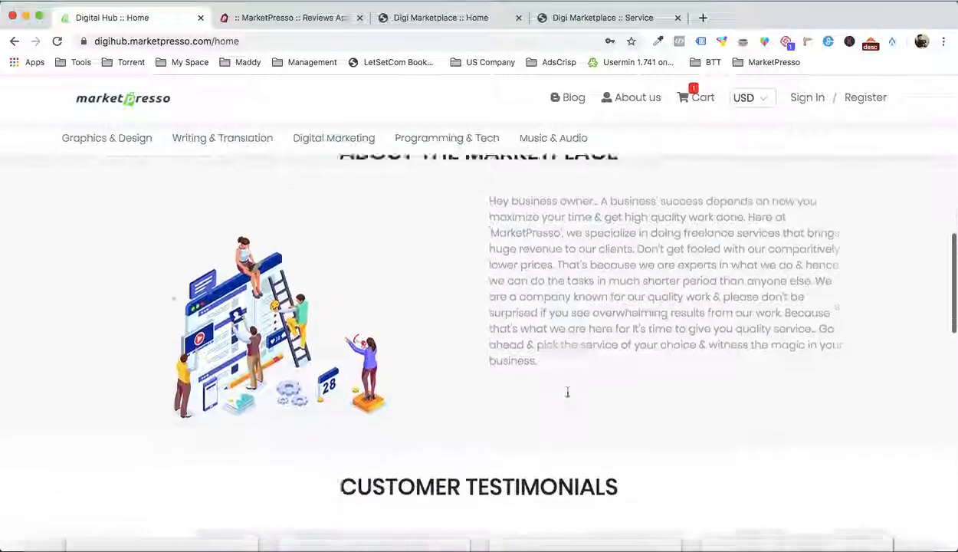
Step: Browse Digital Hub's customer testimonials, popular services and newsletter section
scroll(485, 294, down, 3)
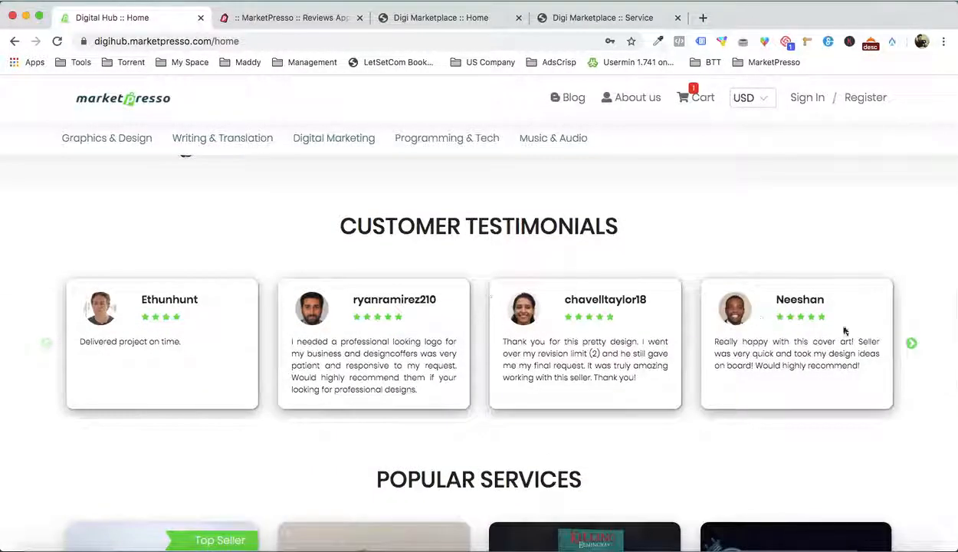
click(911, 345)
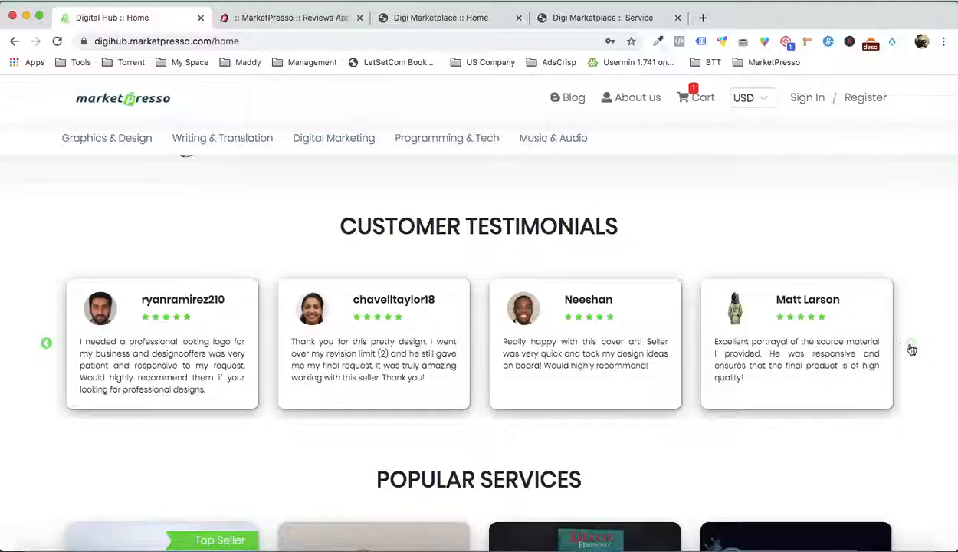
scroll(911, 349, down, 5)
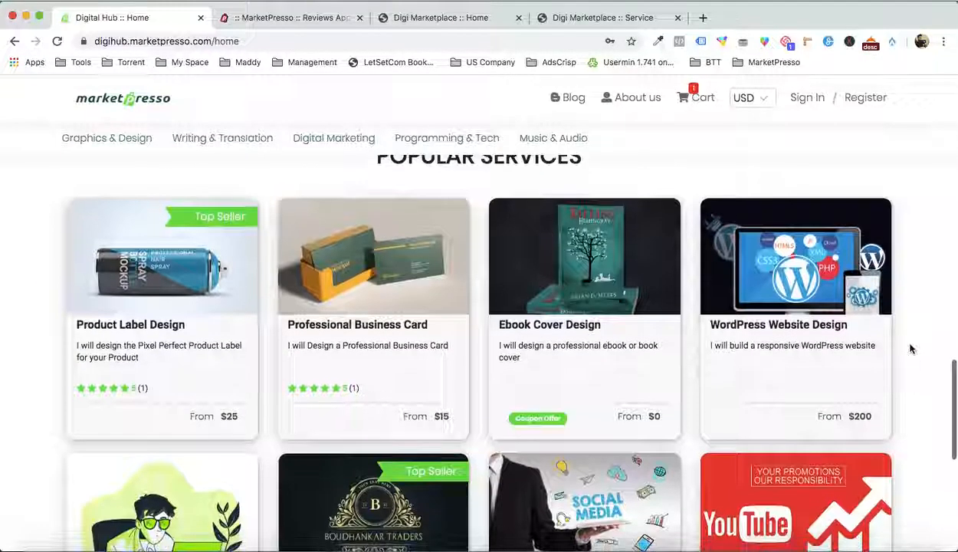
scroll(642, 305, up, 1)
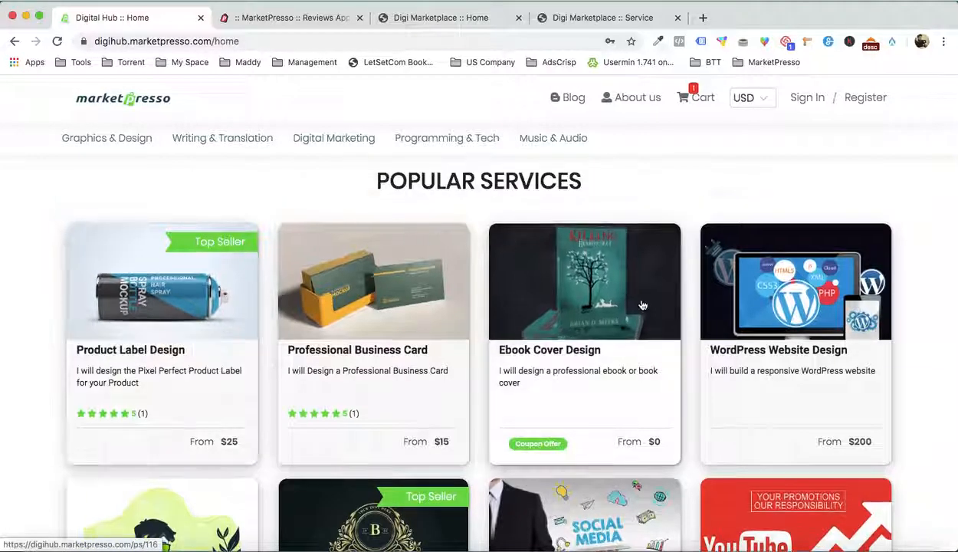
scroll(641, 305, down, 3)
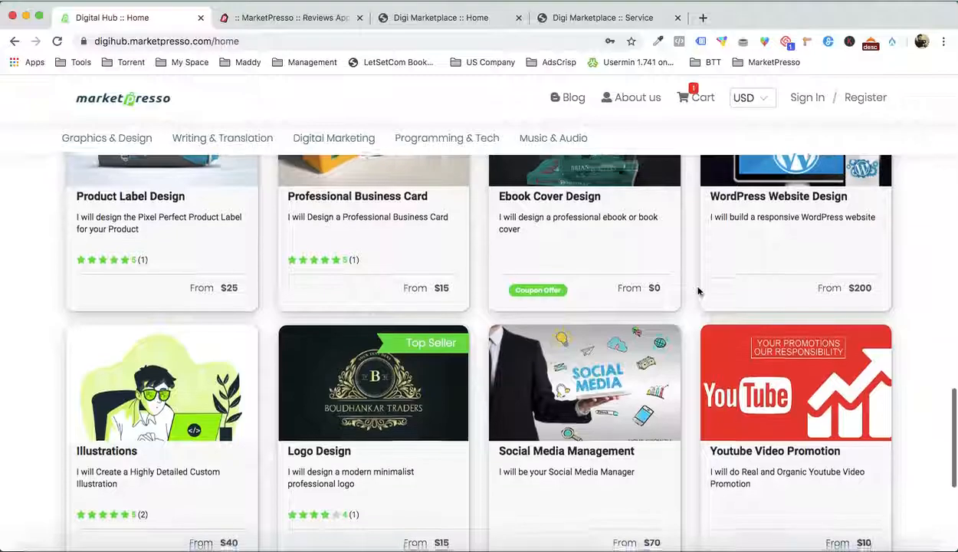
scroll(697, 291, down, 5)
scroll(641, 314, up, 9)
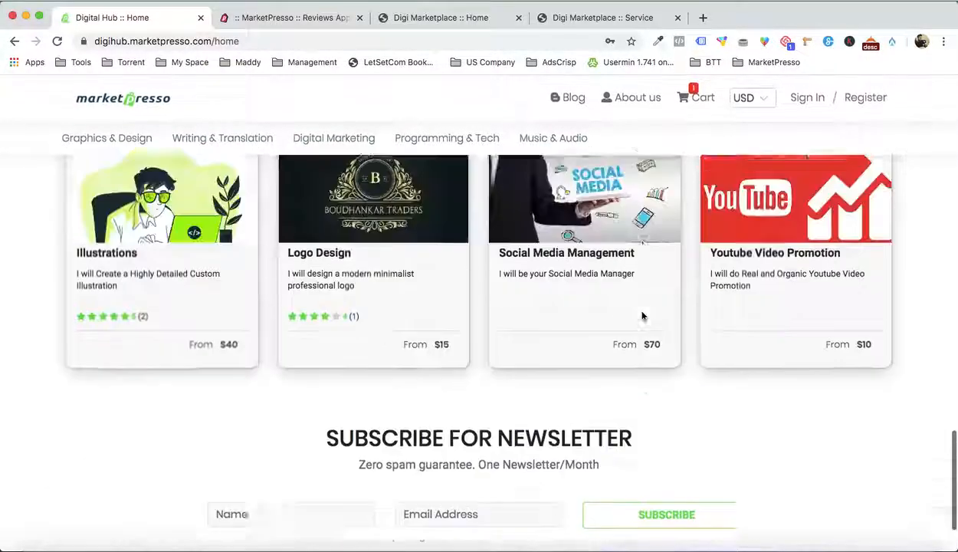
Step: Switch to the MarketPresso dashboard and open its Blog section
click(337, 15)
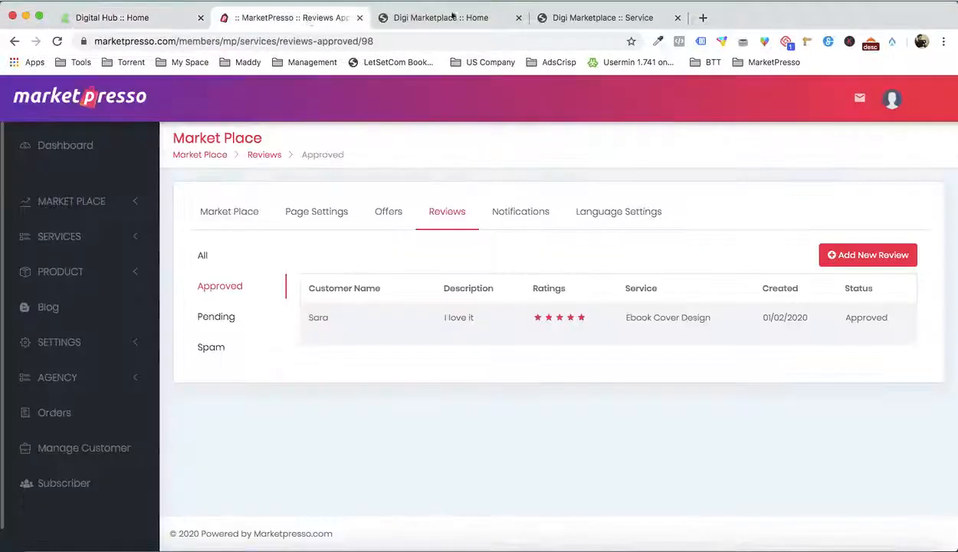
click(89, 302)
click(127, 18)
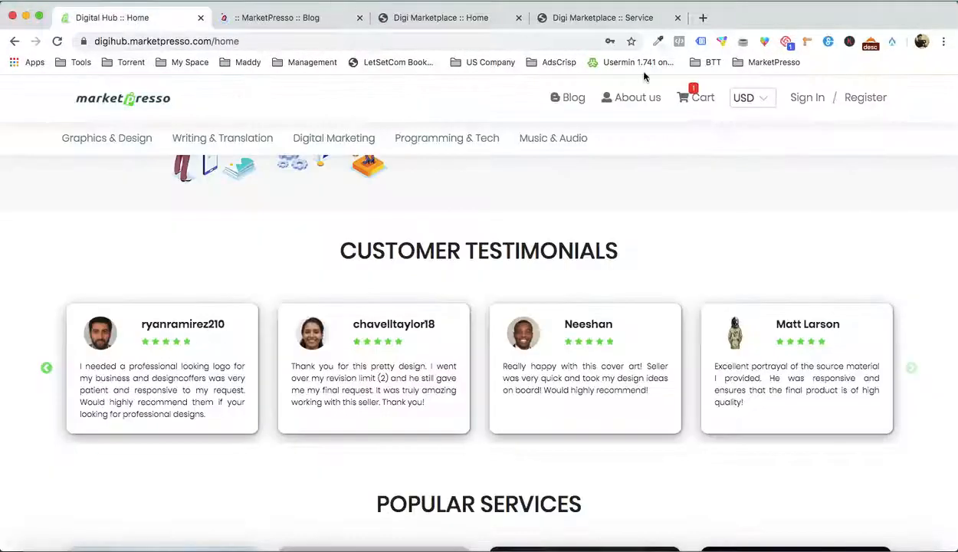
click(277, 19)
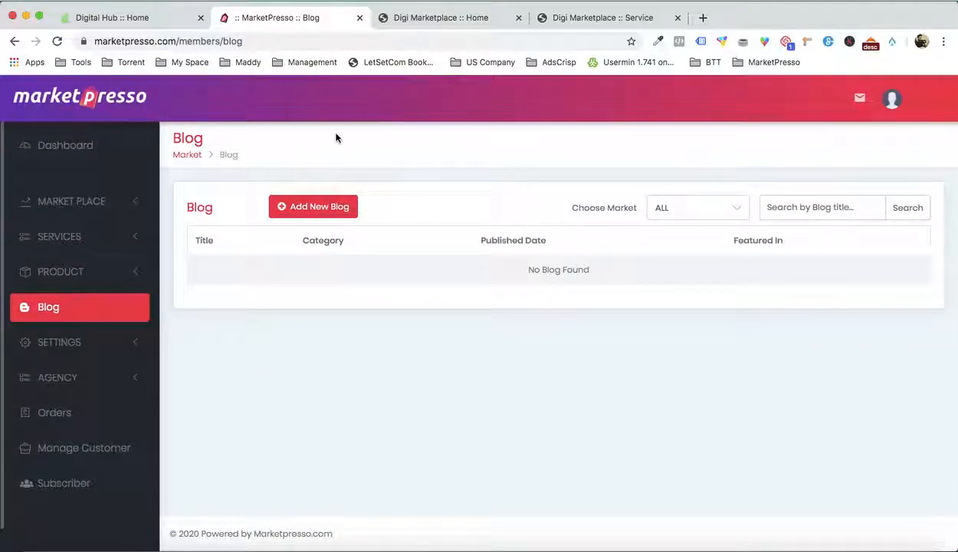
Step: Start a new blog for Digi Marketplace, examine its title, author, description, content and cover image fields, and close the form without saving
click(320, 204)
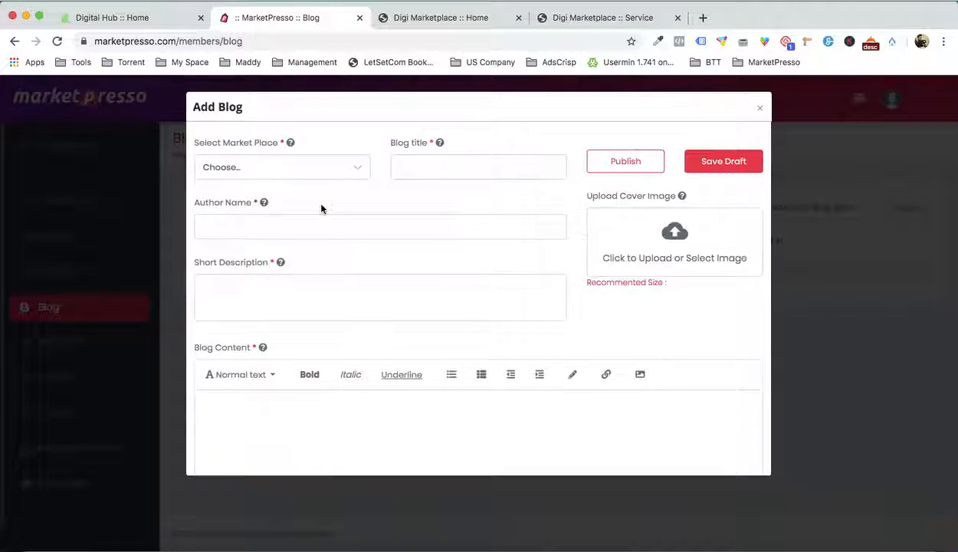
click(335, 176)
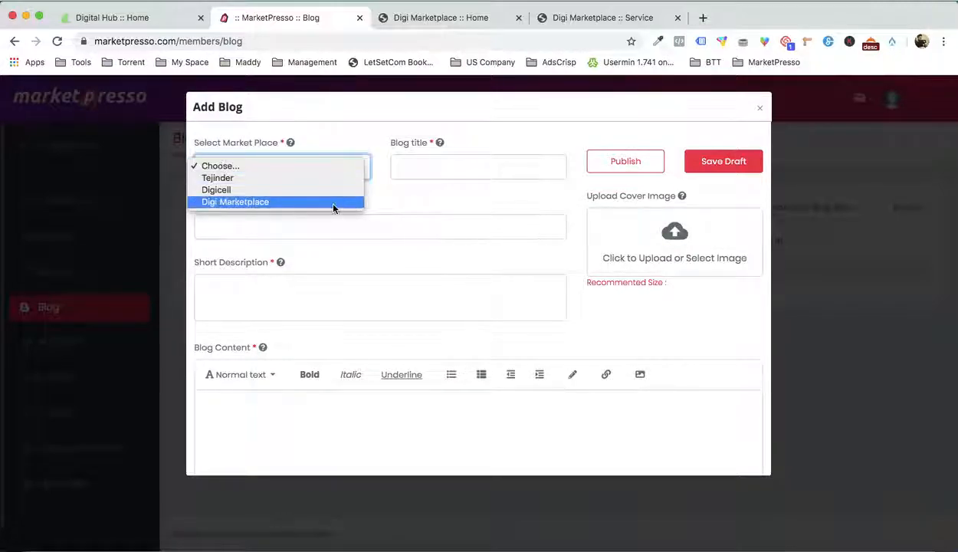
click(334, 203)
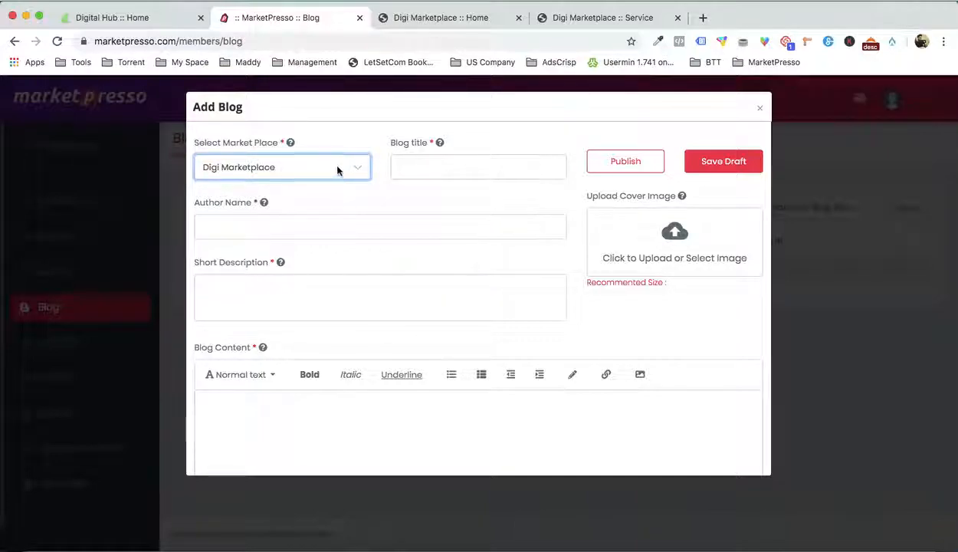
click(448, 176)
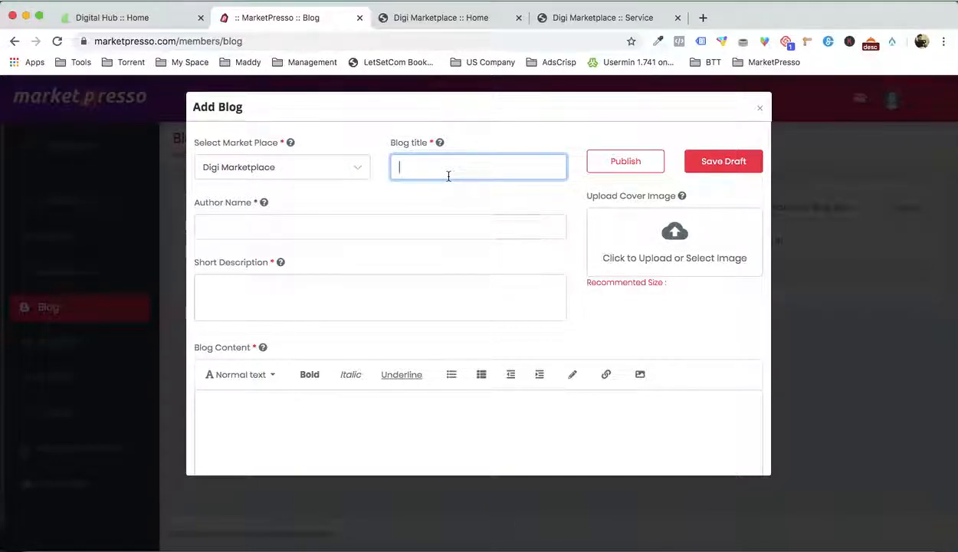
scroll(320, 235, down, 5)
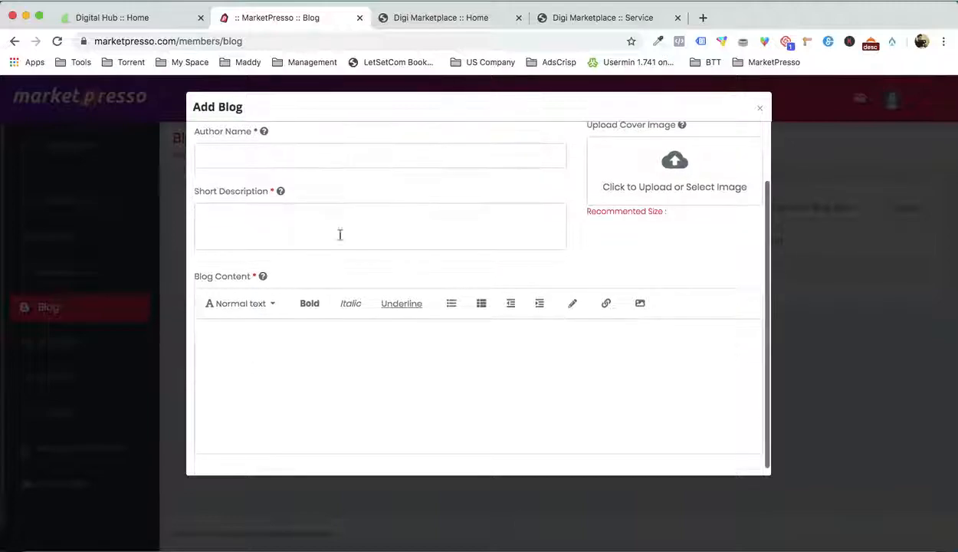
scroll(333, 351, up, 5)
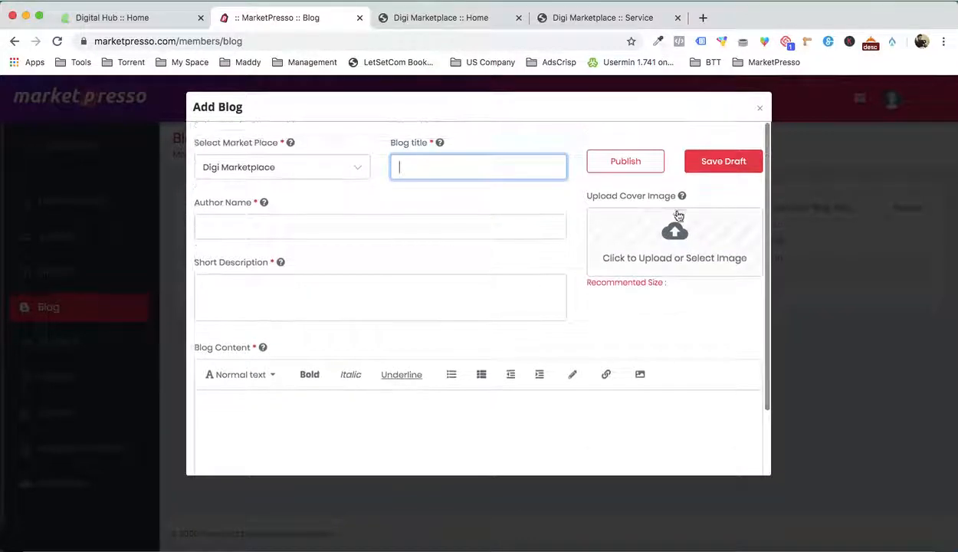
click(760, 107)
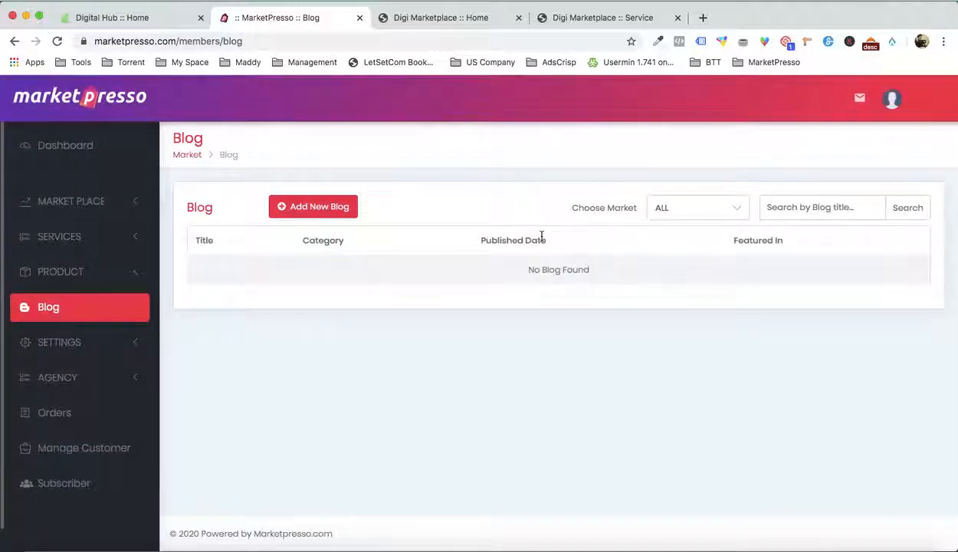
Step: Close the Ebook Cover Design service page and return to the Digi Marketplace home page
click(454, 22)
click(603, 19)
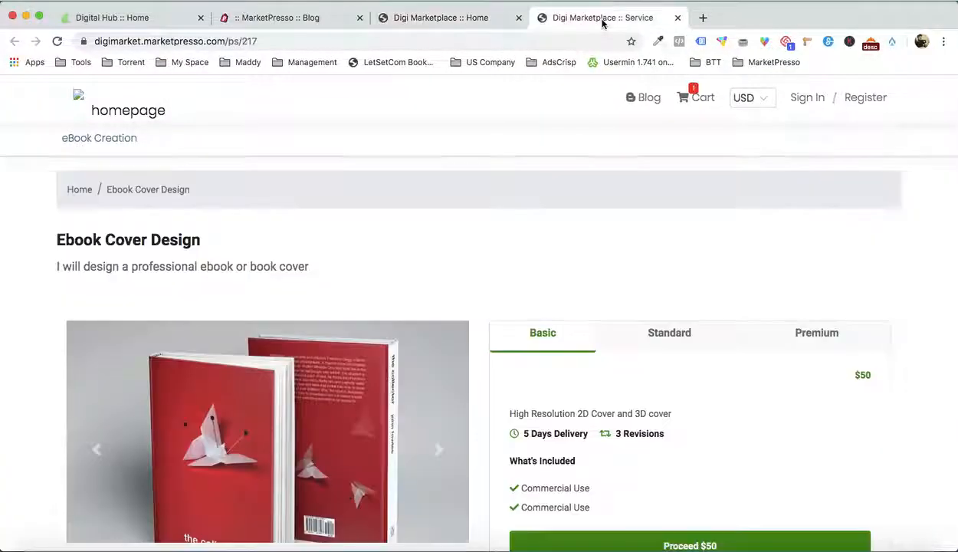
click(678, 18)
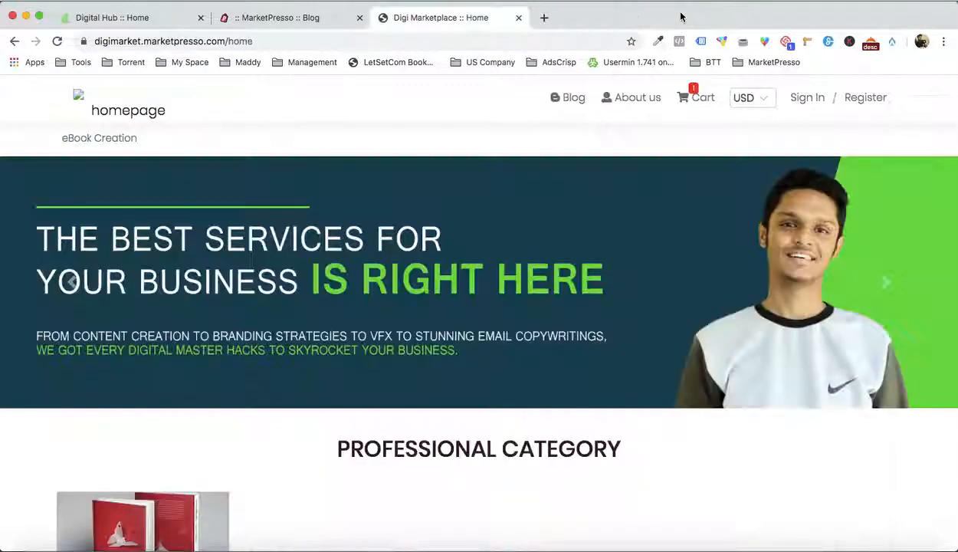
Step: Review the Digi Marketplace home page's logo area, banner, professional category and popular services
click(76, 98)
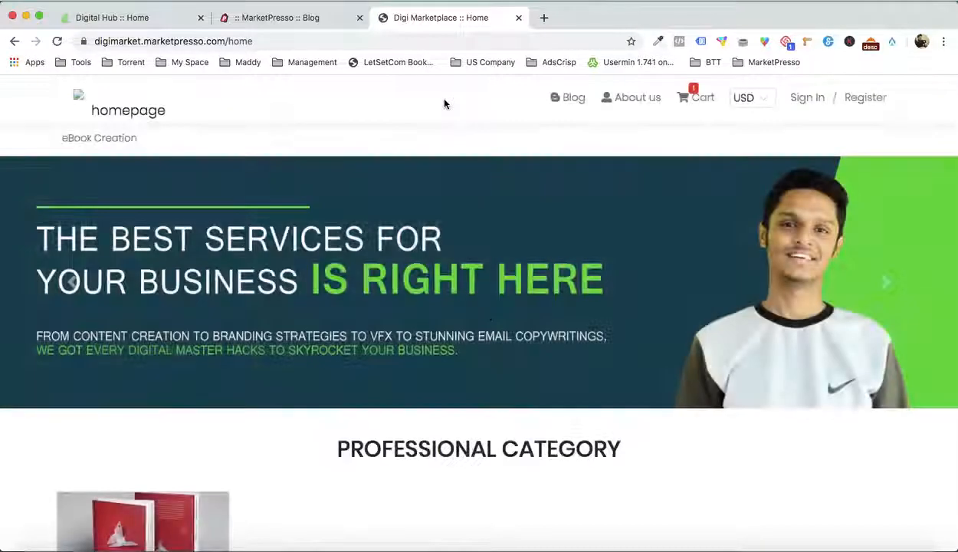
scroll(474, 252, down, 3)
scroll(474, 250, up, 3)
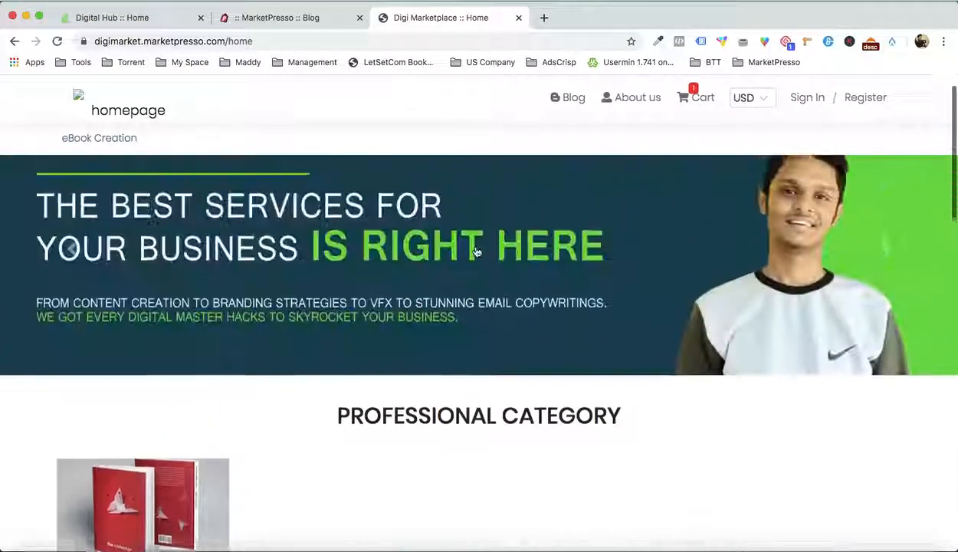
scroll(475, 252, down, 10)
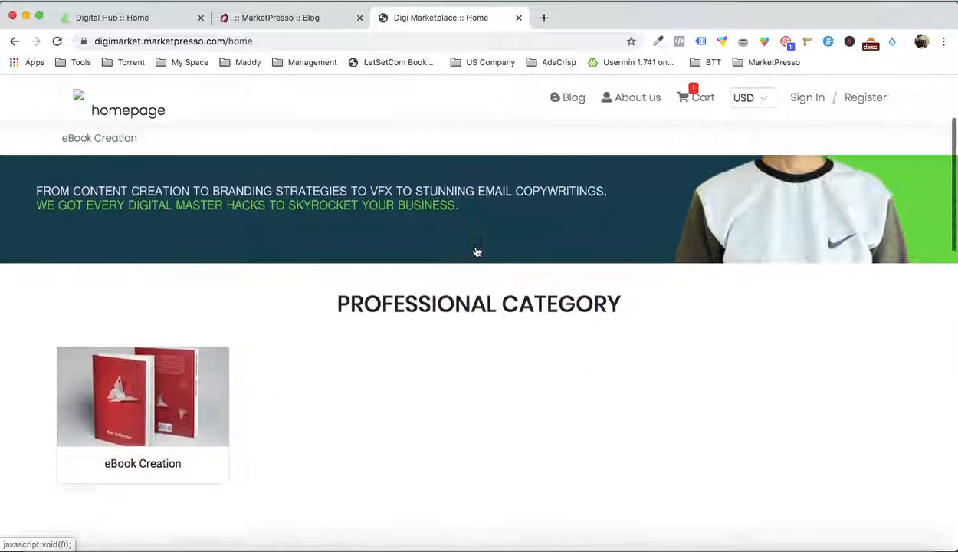
scroll(473, 291, down, 5)
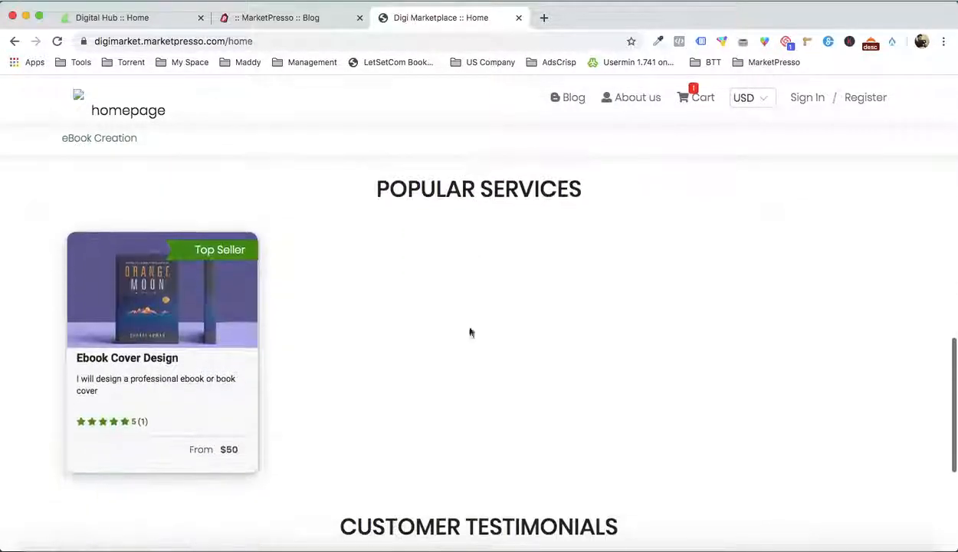
scroll(471, 317, up, 10)
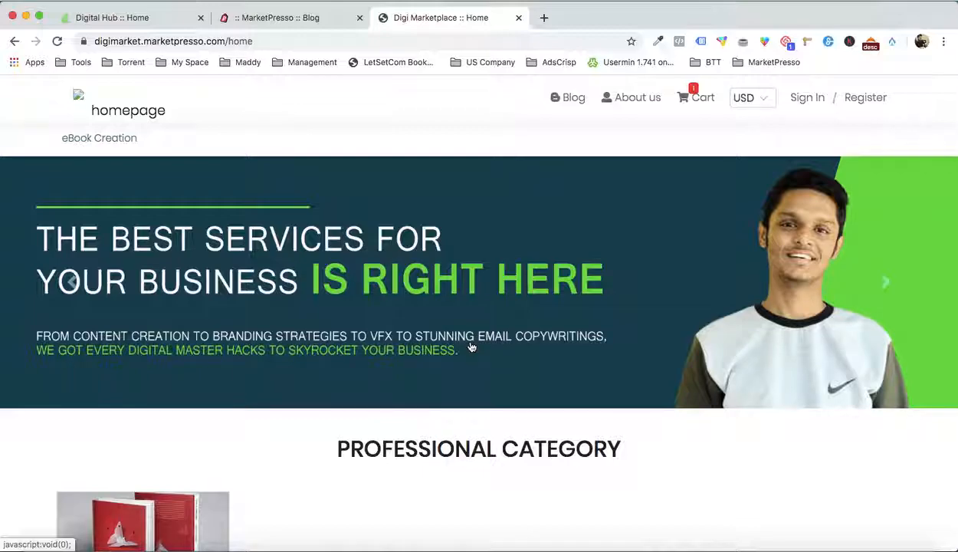
Step: Switch to Digital Hub and examine its testimonials, newsletter section, about section, top categories and banner
click(143, 18)
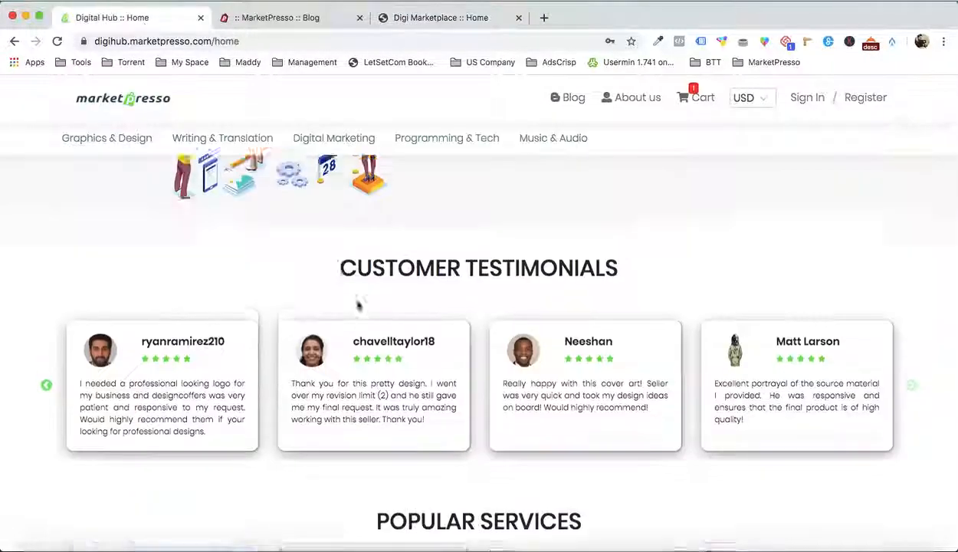
scroll(358, 304, up, 2)
scroll(358, 305, down, 10)
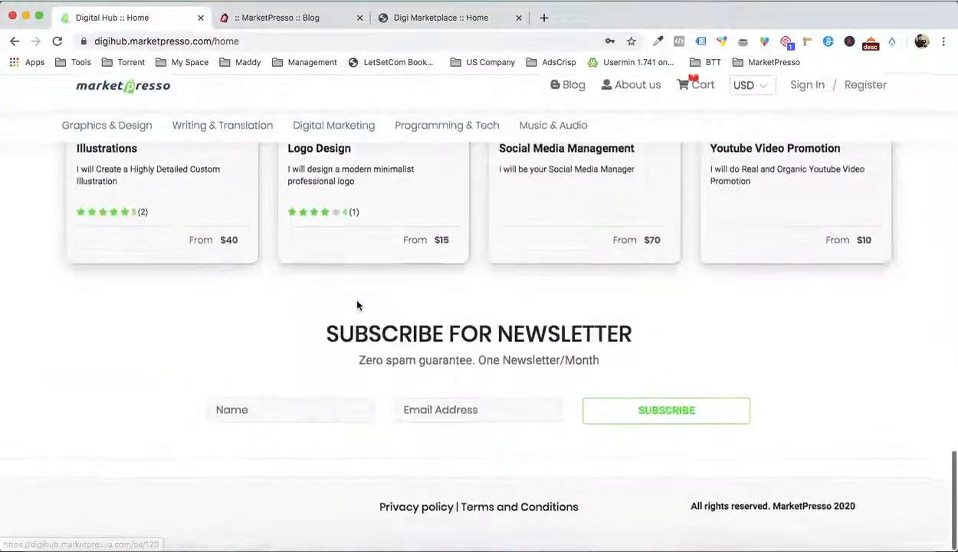
scroll(358, 307, up, 8)
scroll(358, 306, up, 6)
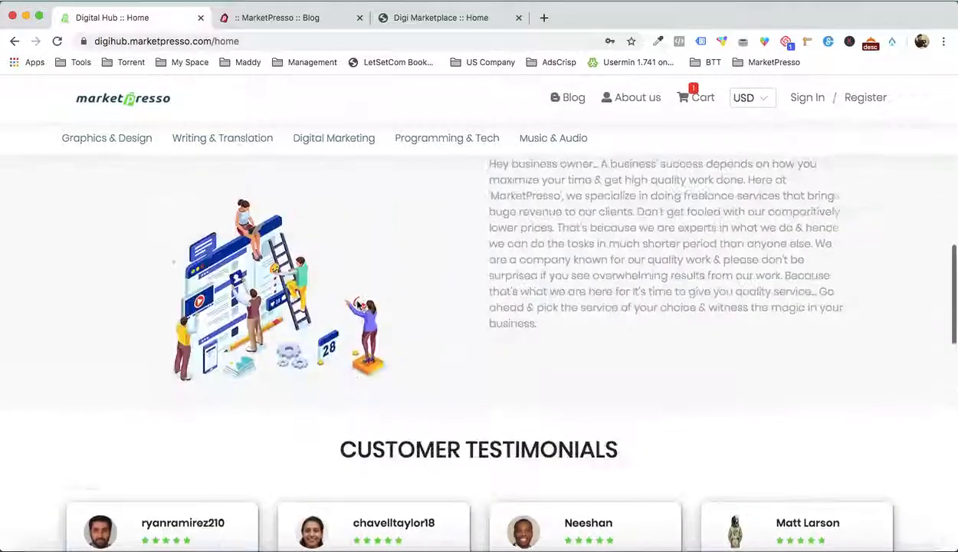
scroll(357, 306, up, 1)
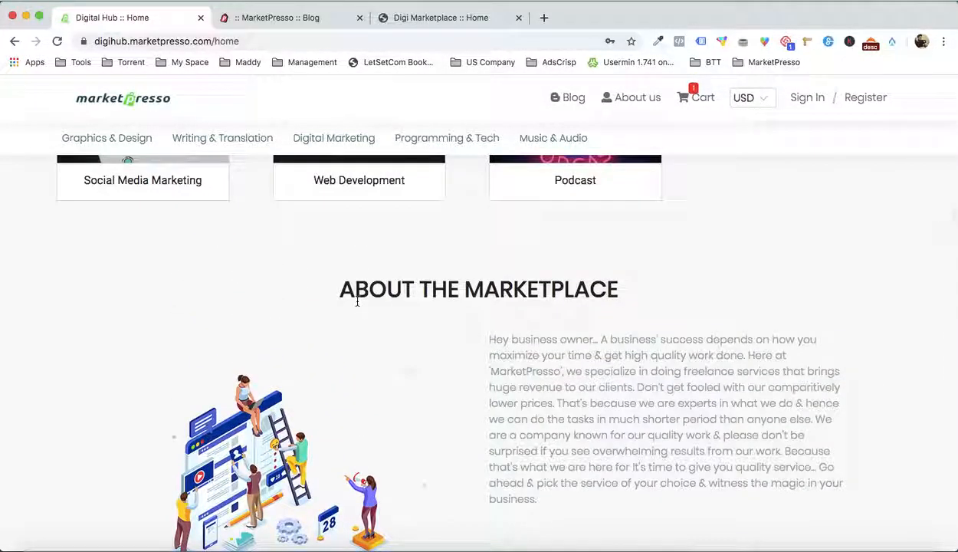
scroll(357, 302, up, 5)
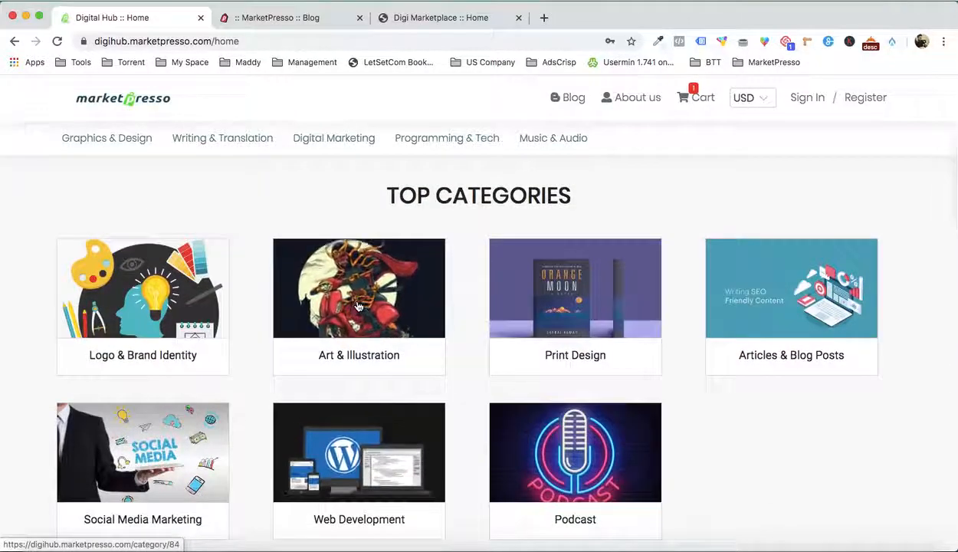
scroll(357, 305, up, 4)
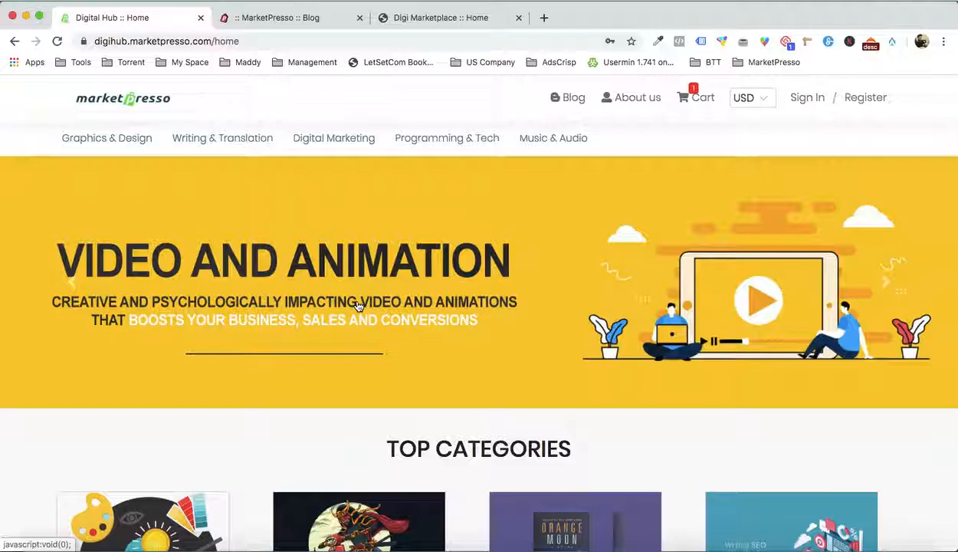
Step: Browse the Digital Hub home page again between its Video and Animation banner and its customer testimonials
scroll(357, 305, down, 3)
scroll(414, 284, up, 3)
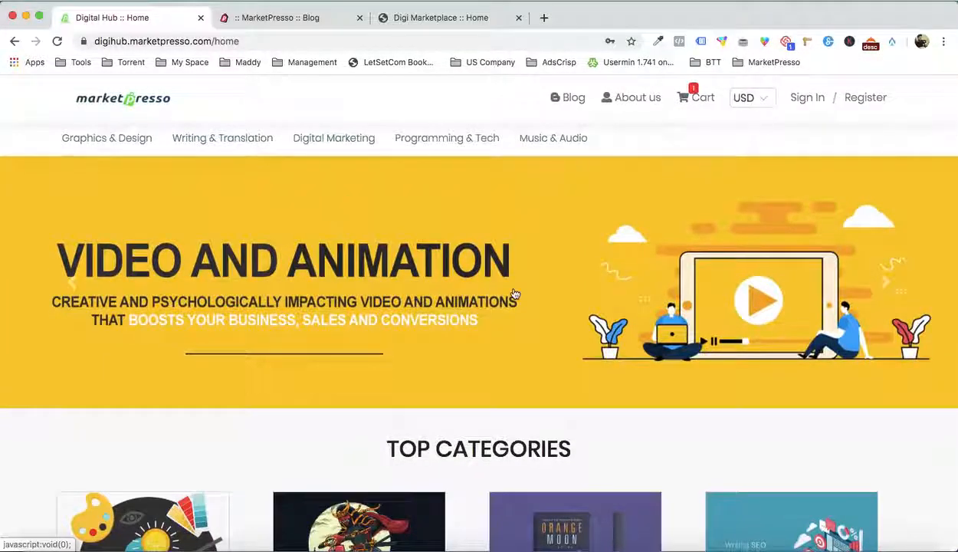
scroll(536, 295, down, 3)
scroll(841, 387, down, 10)
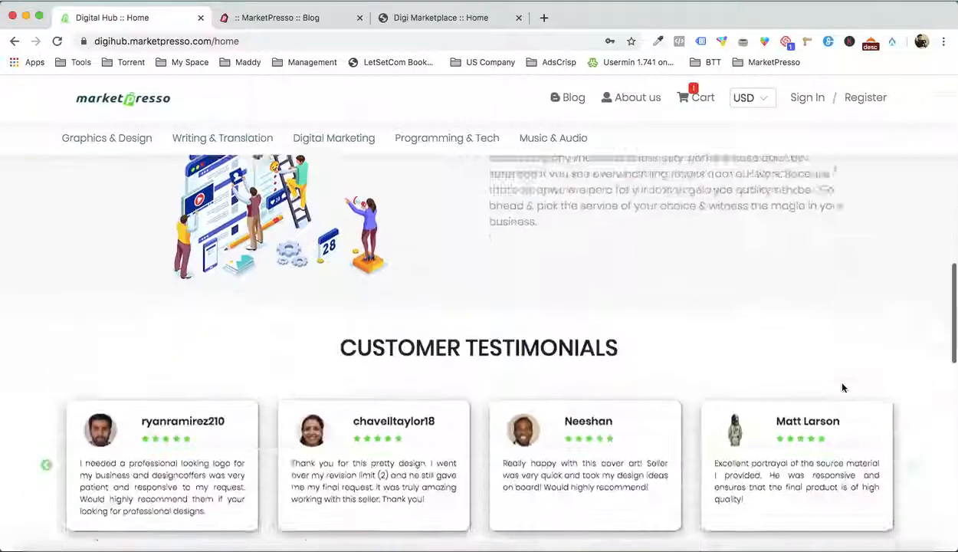
scroll(841, 387, down, 5)
scroll(841, 387, up, 15)
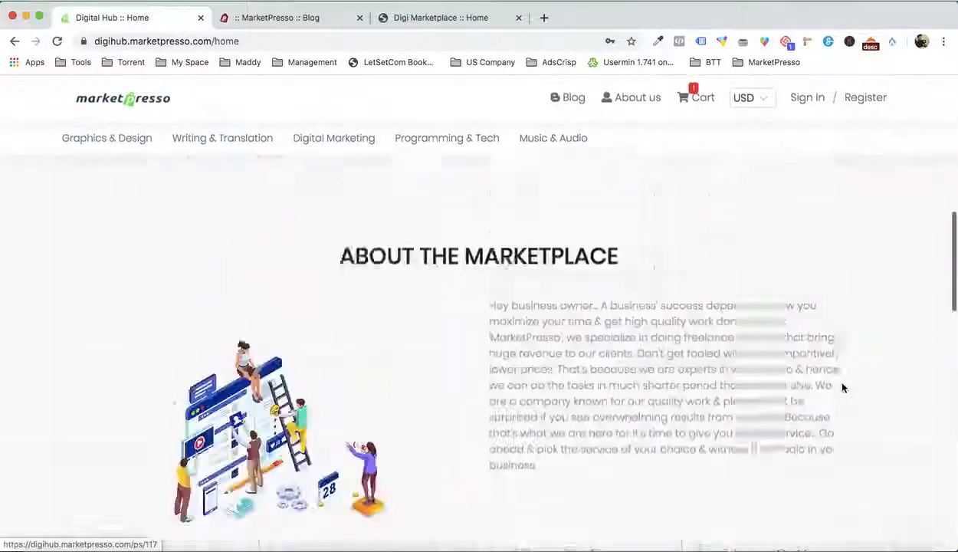
scroll(280, 258, down, 5)
scroll(281, 259, up, 5)
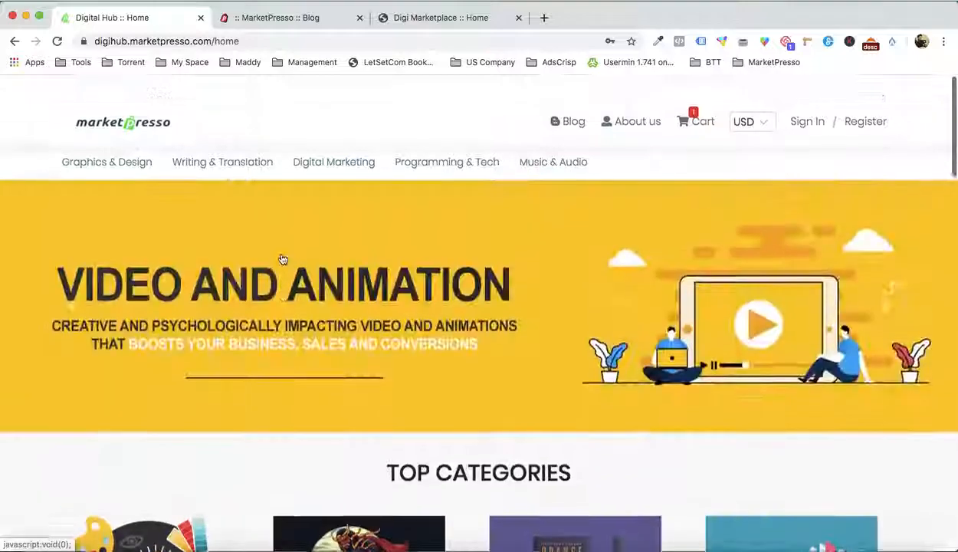
scroll(447, 338, down, 2)
scroll(449, 339, up, 3)
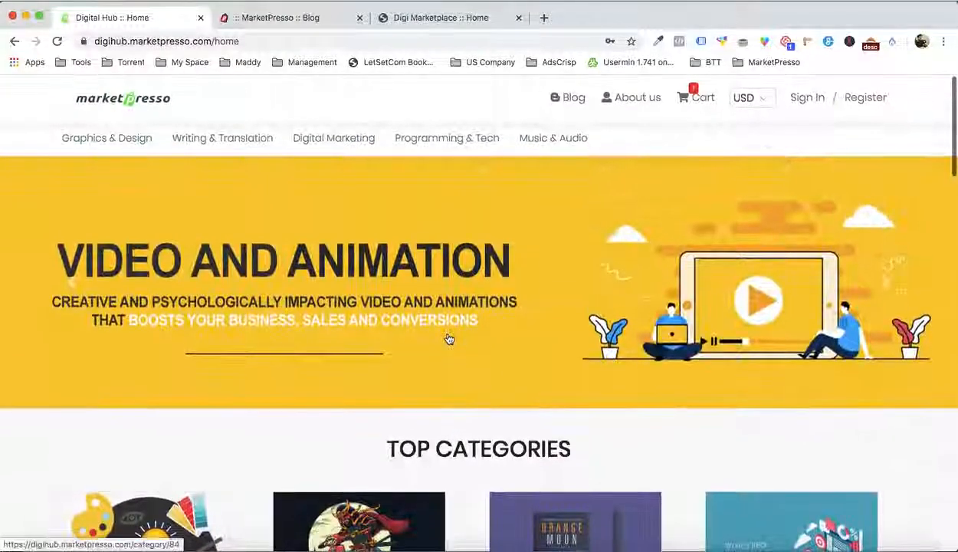